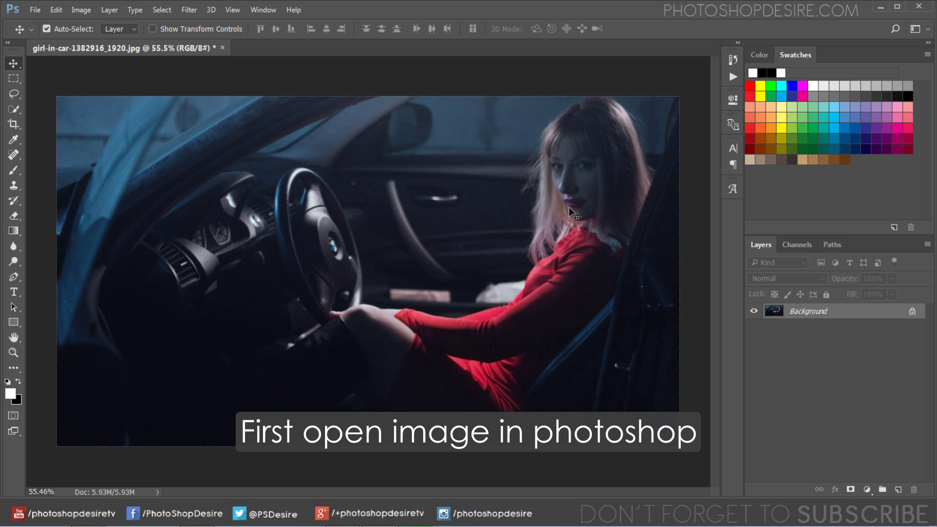
Zoom in and out on girl-in-car-1382916_1920.jpg to inspect the photo.
{"action": "scroll", "coordinate": [591, 201], "scroll_direction": "down", "scroll_amount": 2}
{"action": "scroll", "coordinate": [532, 174], "scroll_direction": "up", "scroll_amount": 3}
{"action": "scroll", "coordinate": [532, 172], "scroll_direction": "up", "scroll_amount": 3}
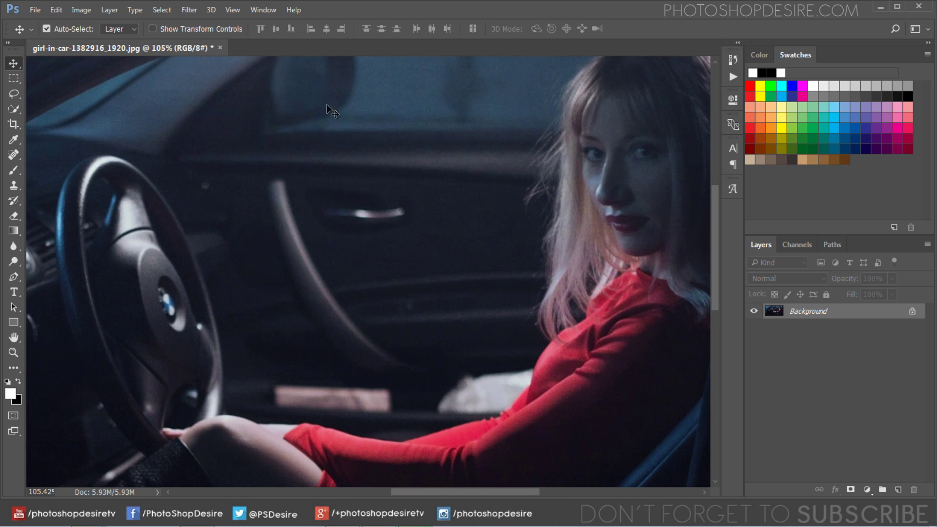
{"action": "scroll", "coordinate": [332, 141], "scroll_direction": "down", "scroll_amount": 2}
{"action": "scroll", "coordinate": [336, 146], "scroll_direction": "down", "scroll_amount": 1}
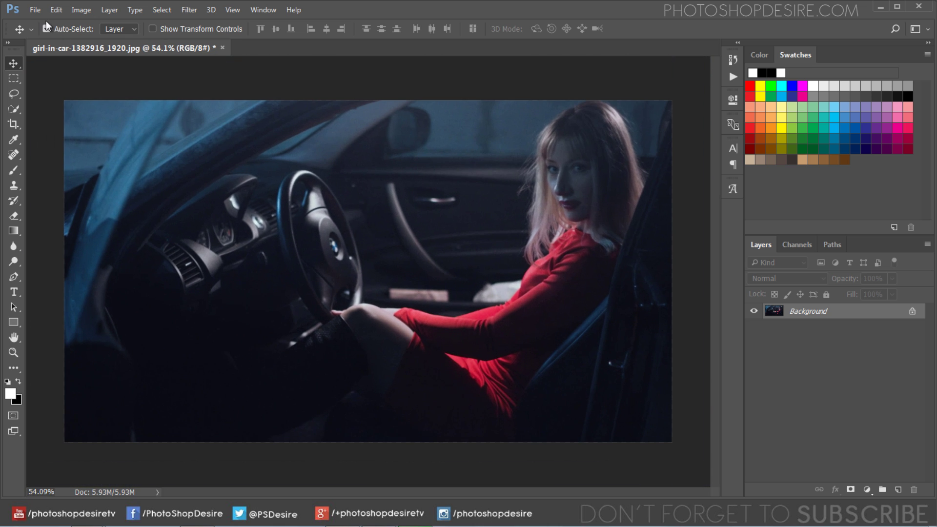
{"action": "left_click", "coordinate": [38, 11]}
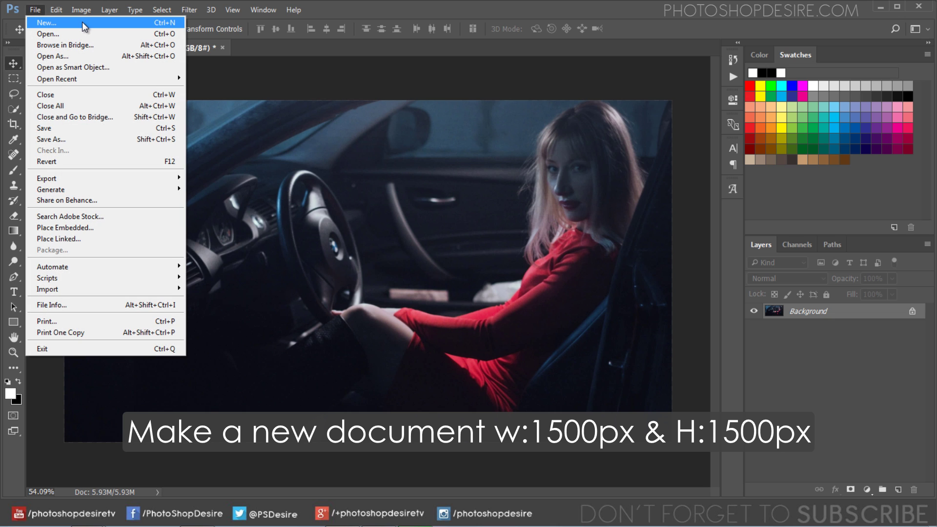
Create Untitled-1, a white 1500 × 1500 px document at 300 pixels/inch.
{"action": "left_click", "coordinate": [82, 21]}
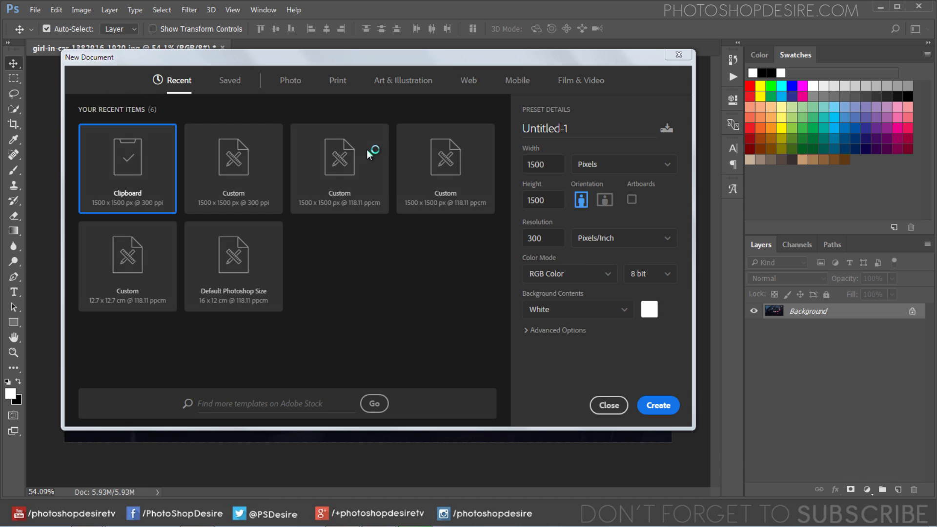
{"action": "double_click", "coordinate": [553, 168]}
{"action": "double_click", "coordinate": [555, 200]}
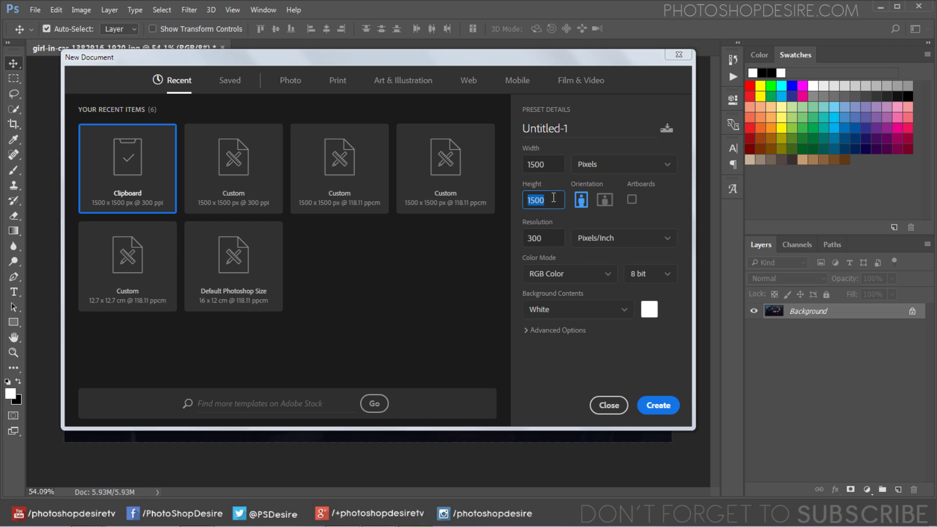
{"action": "double_click", "coordinate": [556, 239]}
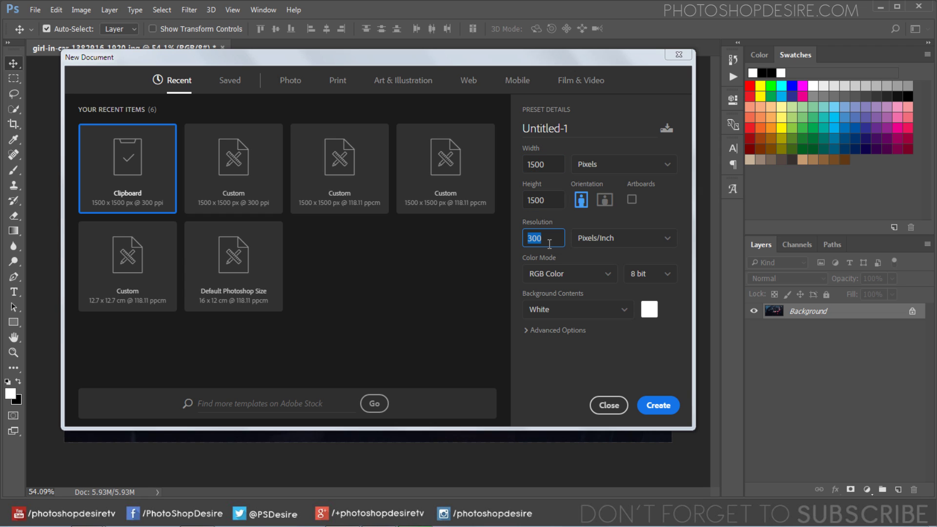
{"action": "left_click", "coordinate": [653, 406]}
{"action": "scroll", "coordinate": [488, 273], "scroll_direction": "up", "scroll_amount": 2}
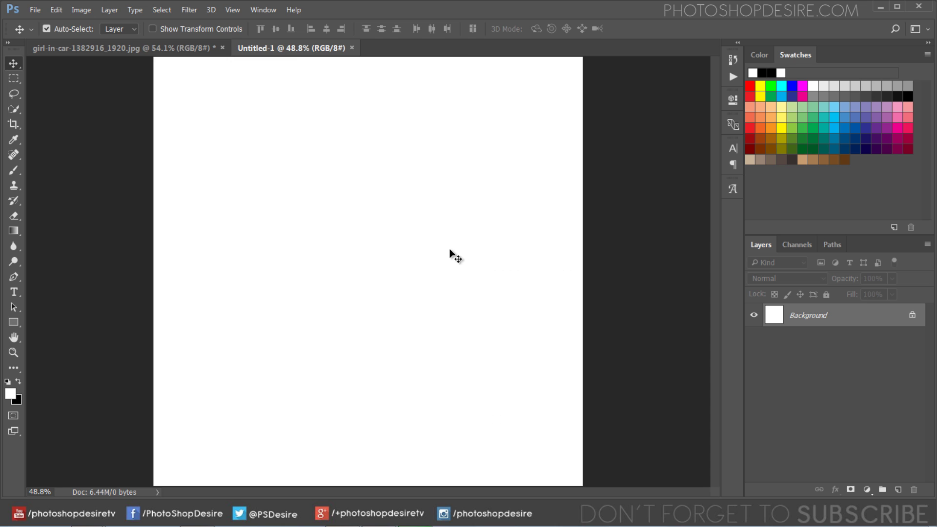
{"action": "scroll", "coordinate": [439, 257], "scroll_direction": "down", "scroll_amount": 1}
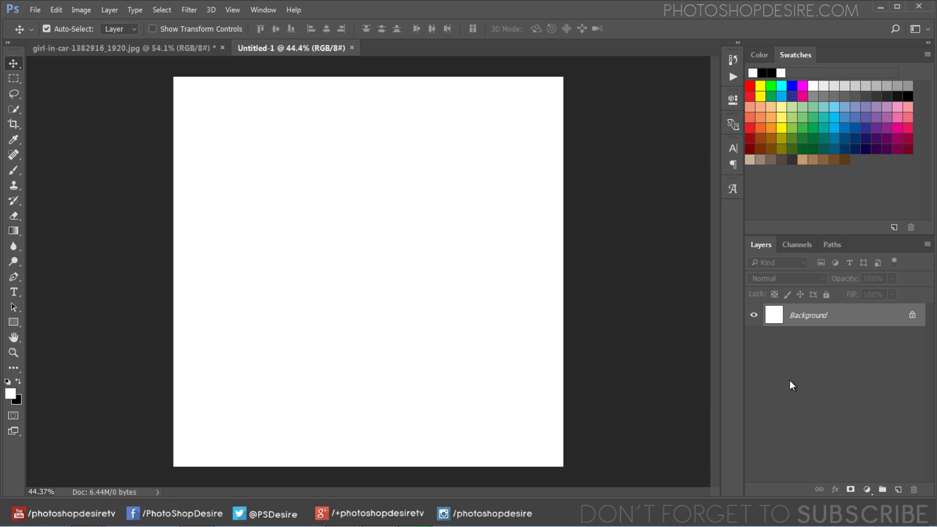
Add a linear 90° Gradient Fill layer using the Black, White preset.
{"action": "left_click", "coordinate": [867, 490]}
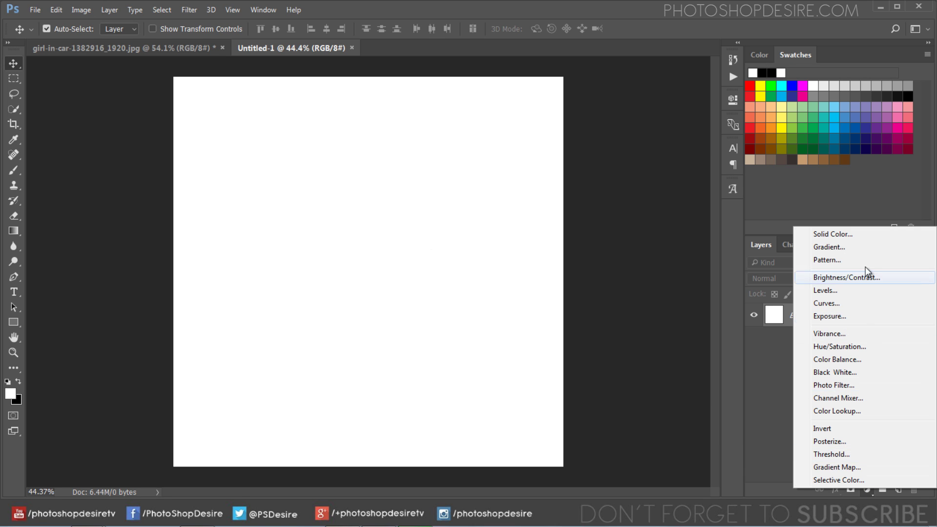
{"action": "left_click", "coordinate": [861, 247]}
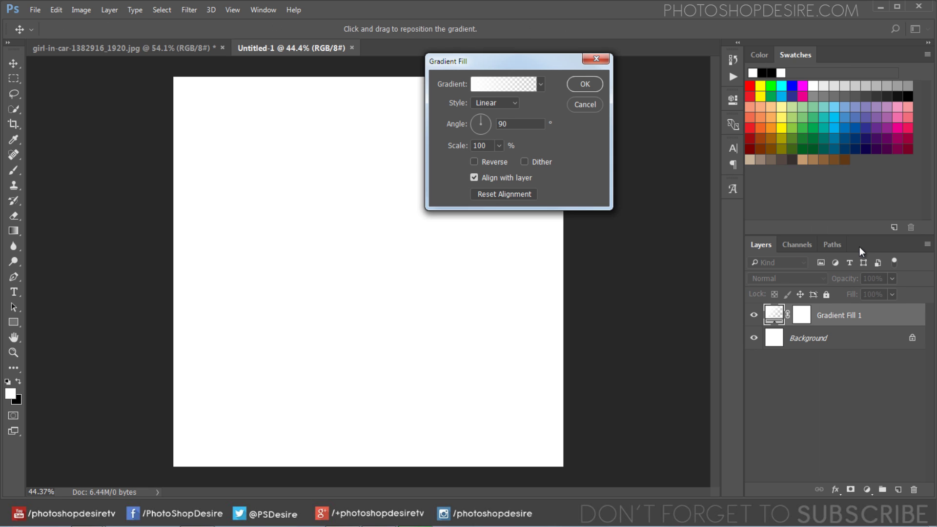
{"action": "left_click", "coordinate": [517, 87]}
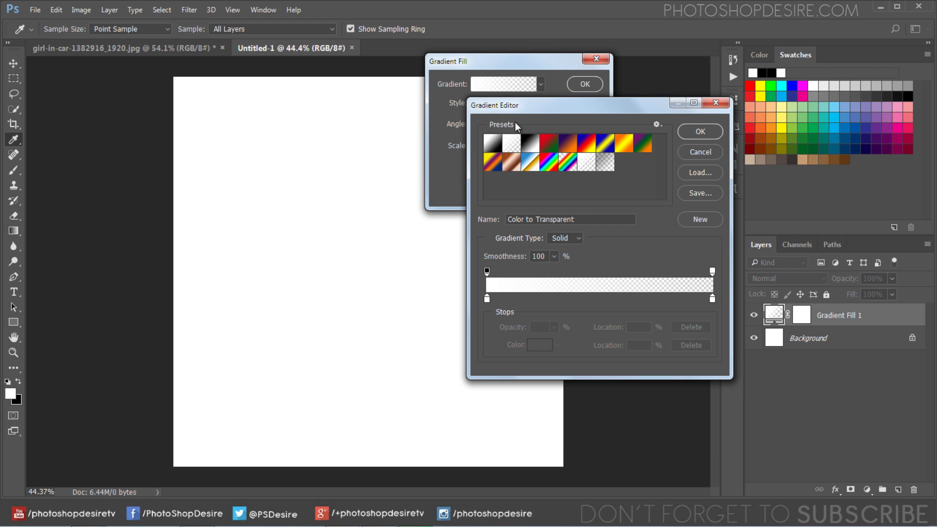
{"action": "left_click", "coordinate": [530, 143]}
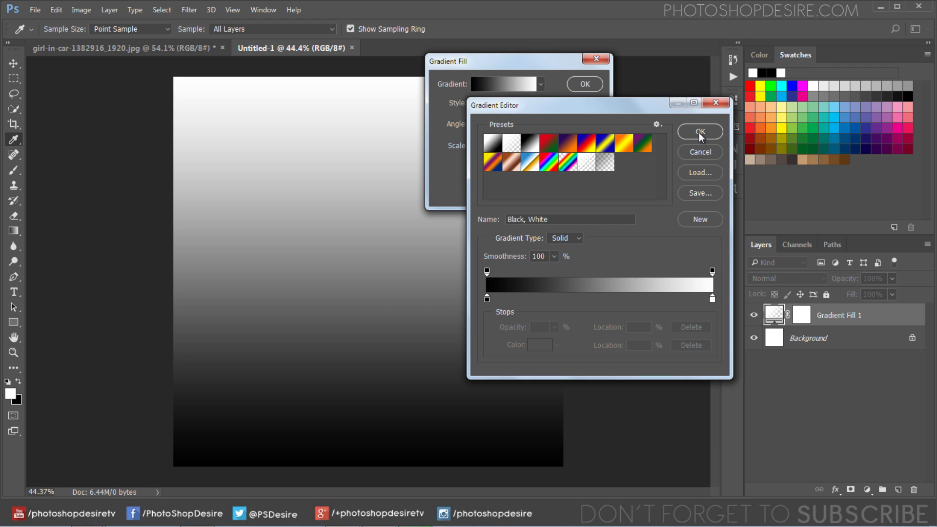
{"action": "left_click", "coordinate": [701, 132]}
{"action": "left_click", "coordinate": [588, 84]}
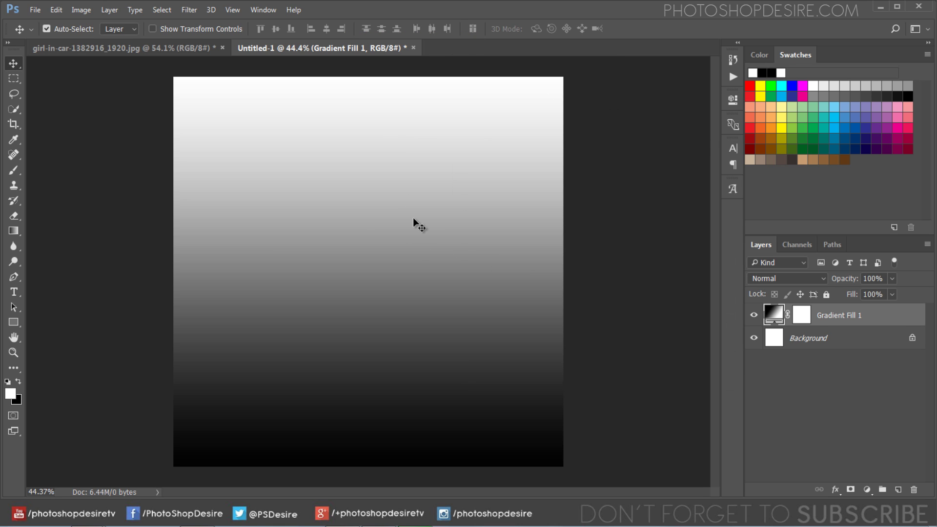
Start the Wave filter, converting Gradient Fill 1 to a smart object.
{"action": "left_click", "coordinate": [183, 9]}
{"action": "mouse_move", "coordinate": [220, 161]}
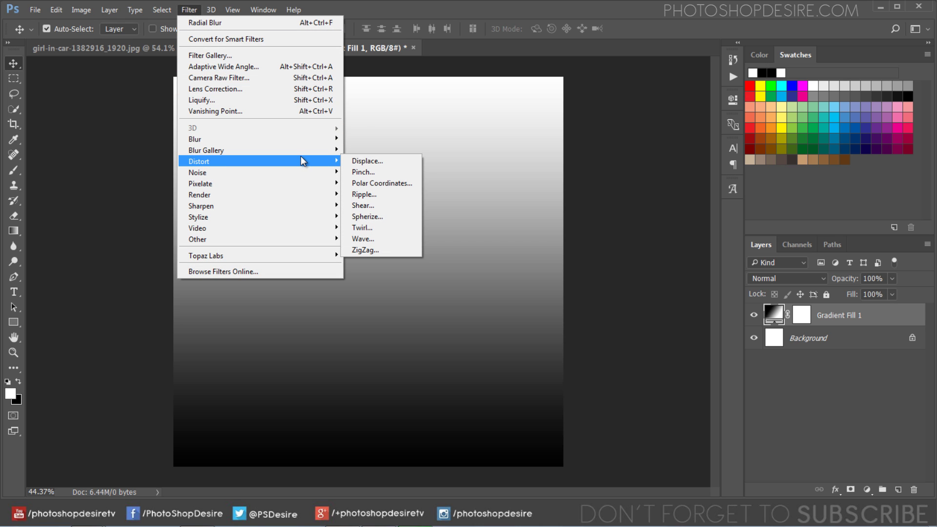
{"action": "left_click", "coordinate": [388, 239]}
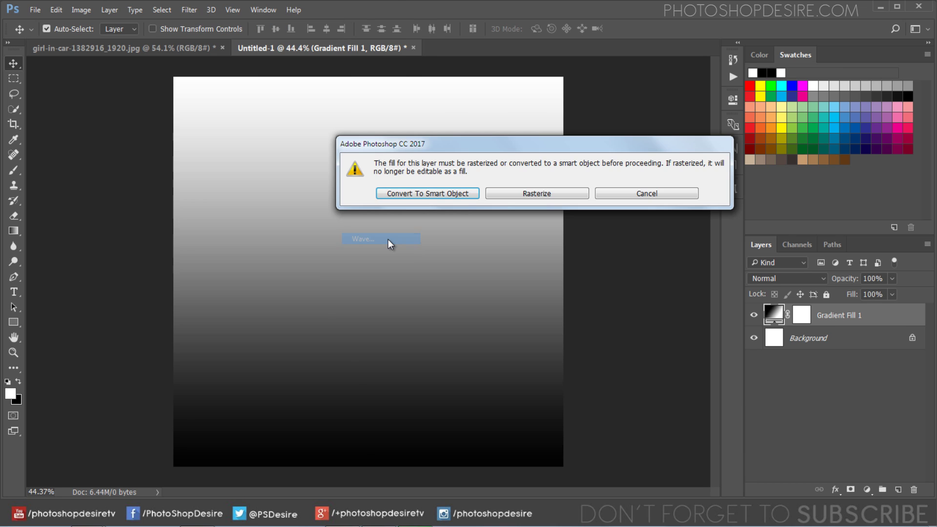
{"action": "left_click", "coordinate": [410, 196]}
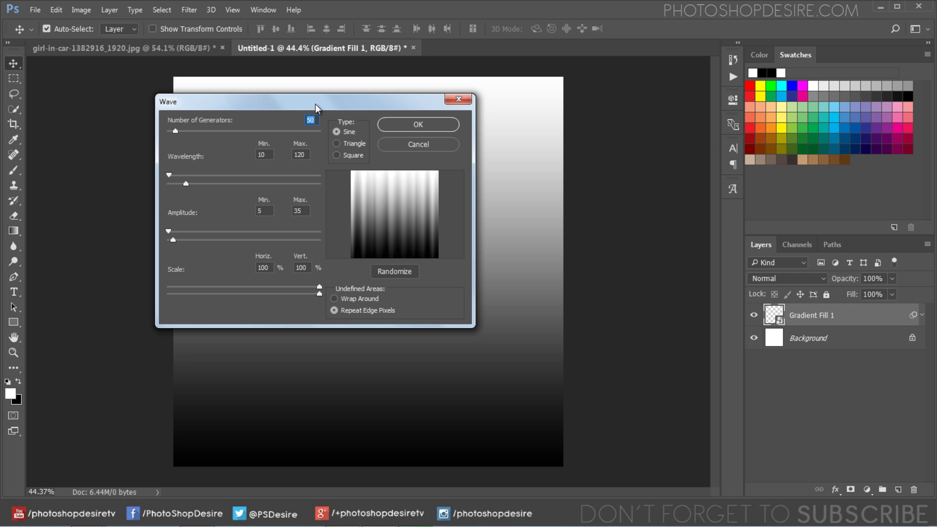
{"action": "left_click_drag", "start_coordinate": [315, 107], "coordinate": [516, 113]}
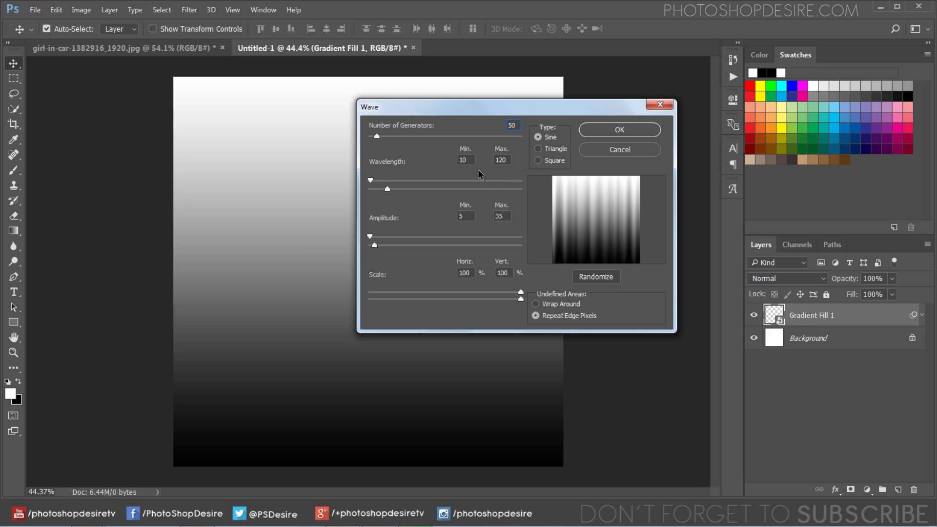
Apply Wave with sine type, 100% scales and Repeat Edge Pixels.
{"action": "left_click", "coordinate": [468, 160]}
{"action": "key", "text": "Tab"}
{"action": "left_click", "coordinate": [471, 216]}
{"action": "double_click", "coordinate": [473, 273]}
{"action": "double_click", "coordinate": [510, 273]}
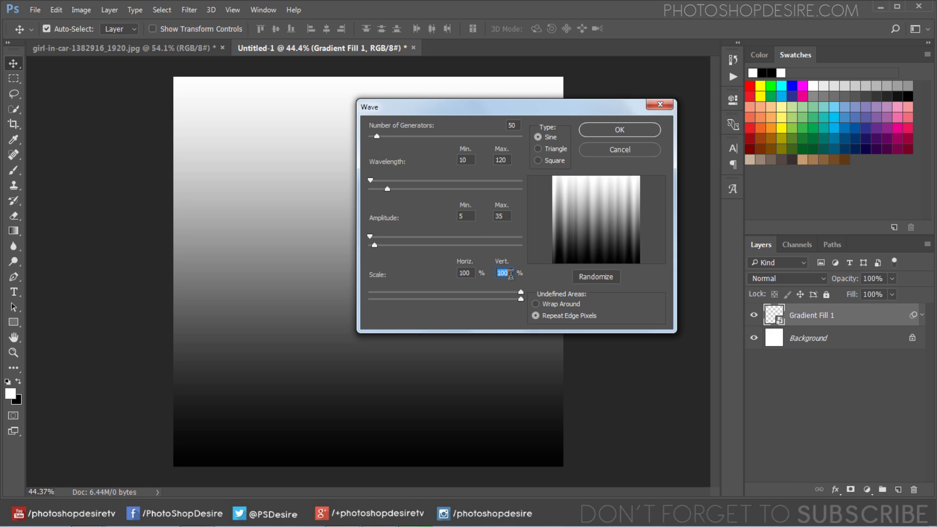
{"action": "left_click", "coordinate": [550, 140]}
{"action": "left_click", "coordinate": [537, 316]}
{"action": "left_click", "coordinate": [648, 128]}
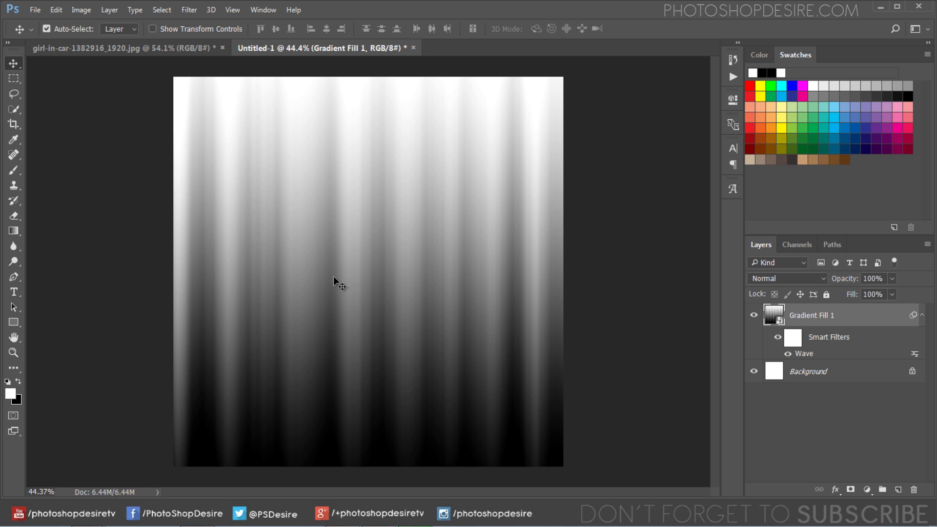
{"action": "left_click", "coordinate": [189, 14]}
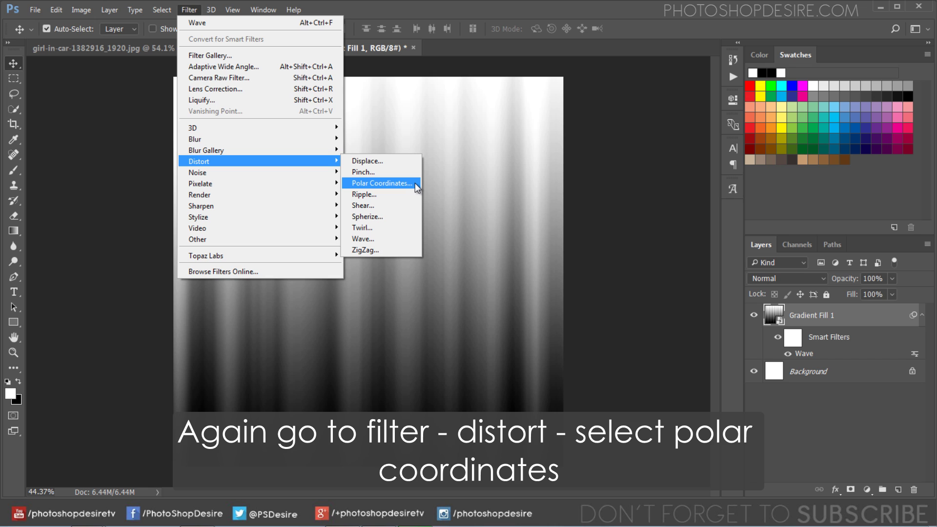
Apply Polar Coordinates set to Rectangular to Polar on the streaked gradient.
{"action": "left_click", "coordinate": [416, 183]}
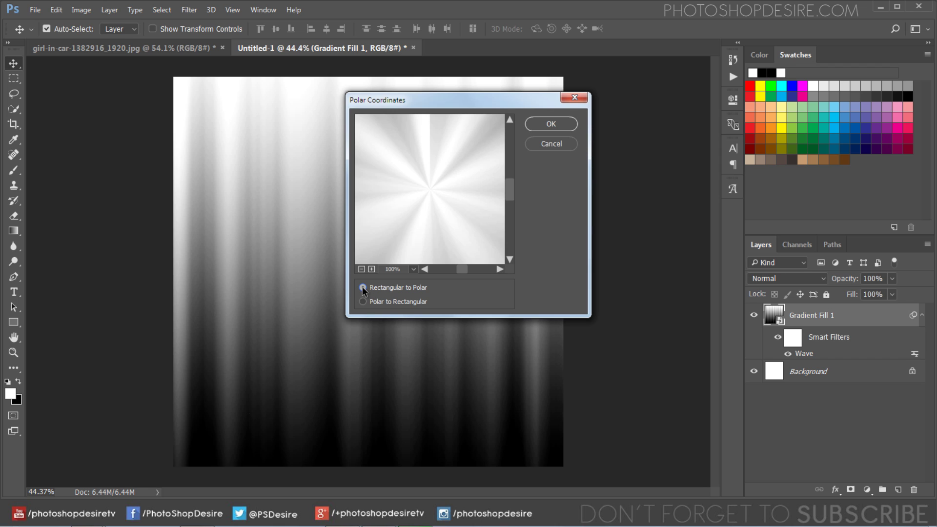
{"action": "left_click", "coordinate": [565, 128]}
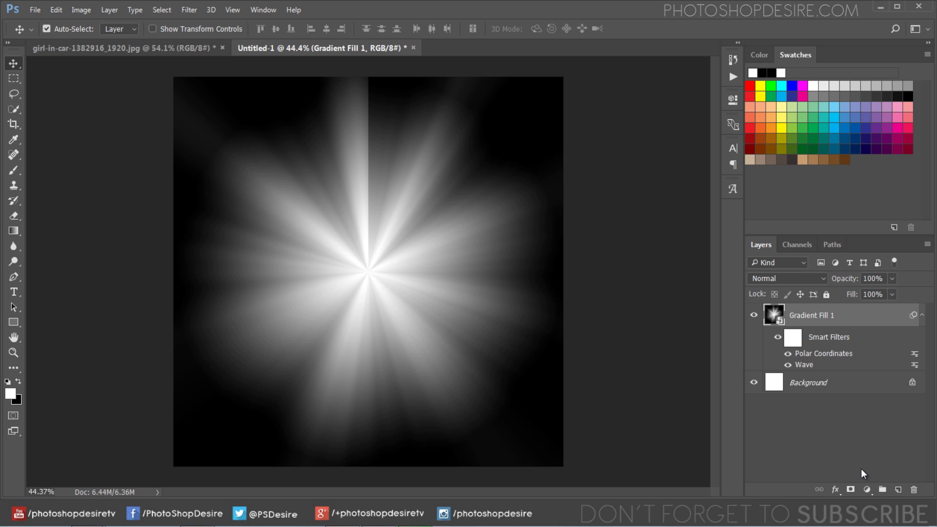
Add a colorized Hue/Saturation layer at Hue 200, Saturation 52, and select it with Gradient Fill 1.
{"action": "left_click", "coordinate": [867, 489]}
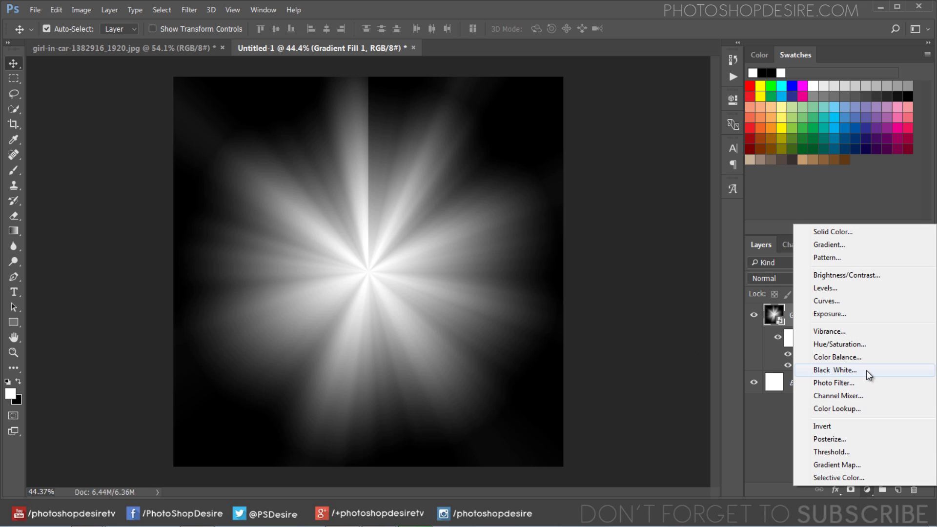
{"action": "left_click", "coordinate": [858, 345]}
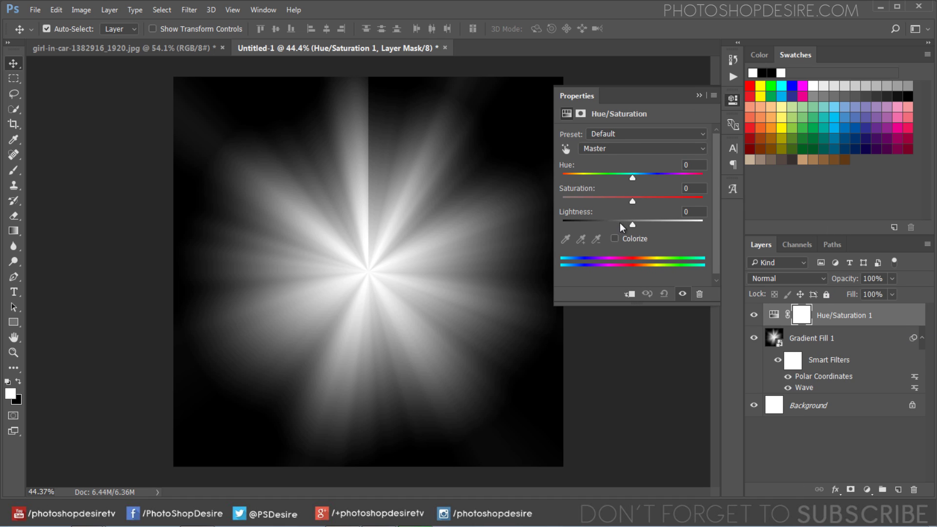
{"action": "left_click", "coordinate": [614, 238]}
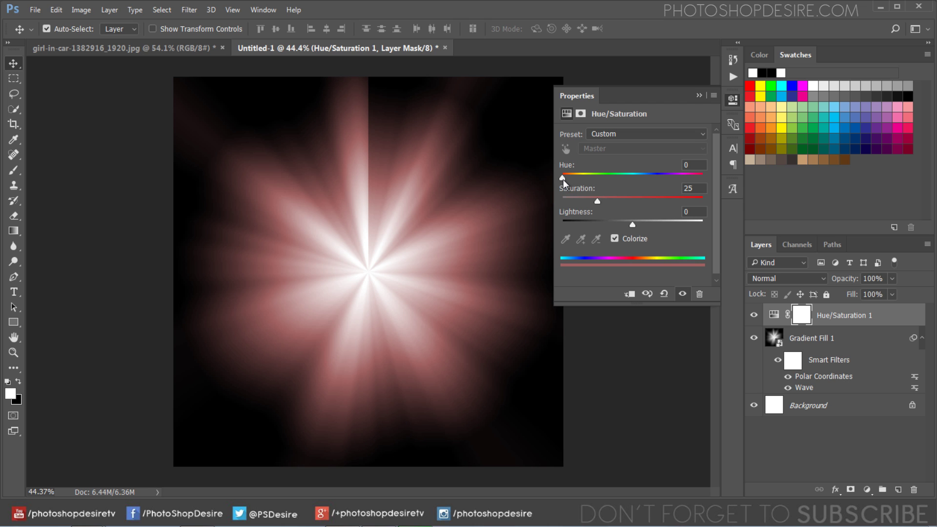
{"action": "left_click_drag", "start_coordinate": [564, 180], "coordinate": [641, 182]}
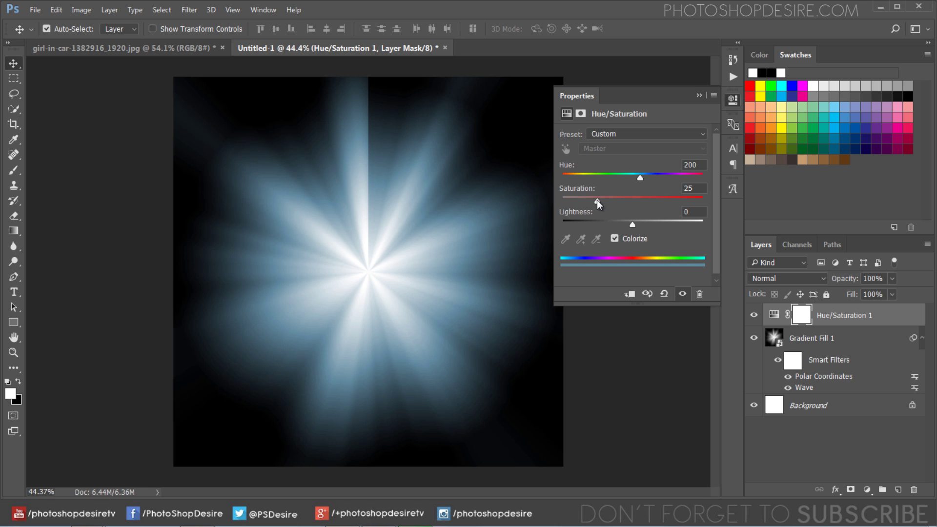
{"action": "left_click_drag", "start_coordinate": [598, 201], "coordinate": [634, 206]}
{"action": "left_click", "coordinate": [696, 94]}
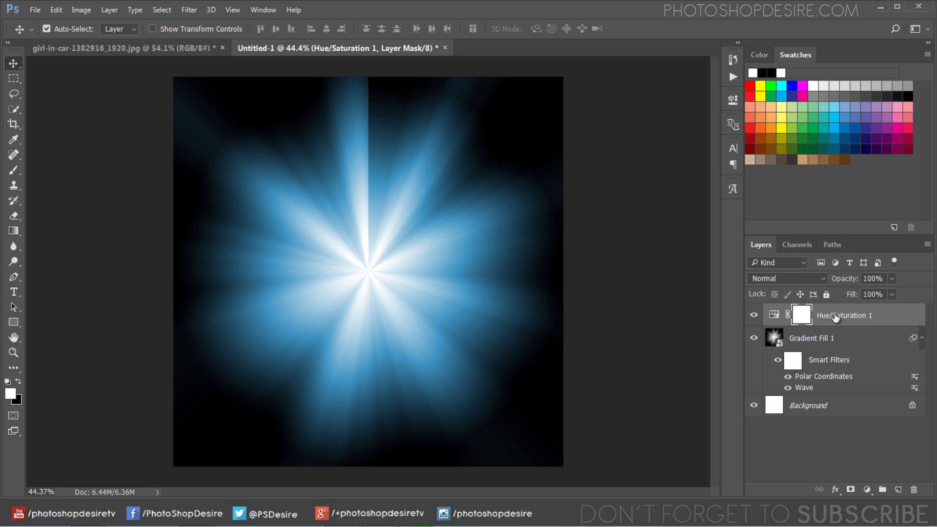
{"action": "left_click", "coordinate": [829, 338], "text": "shift"}
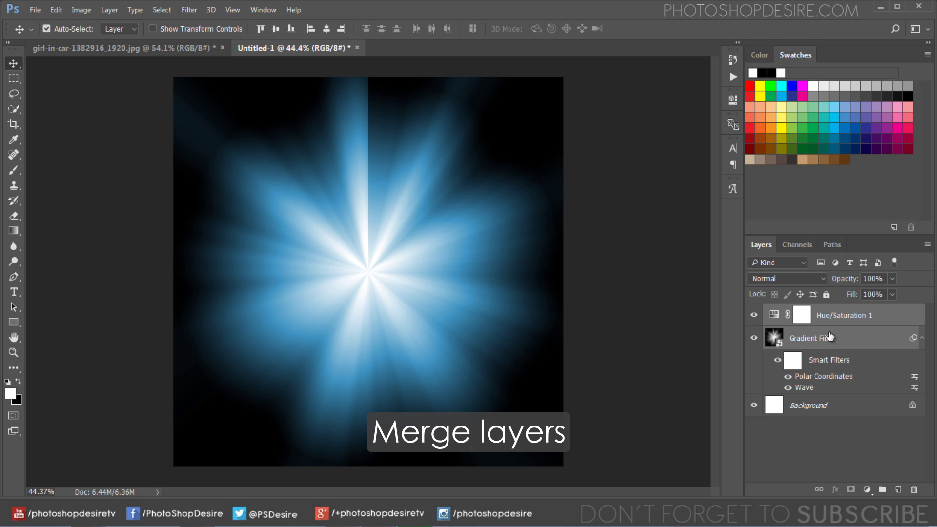
{"action": "right_click", "coordinate": [828, 336]}
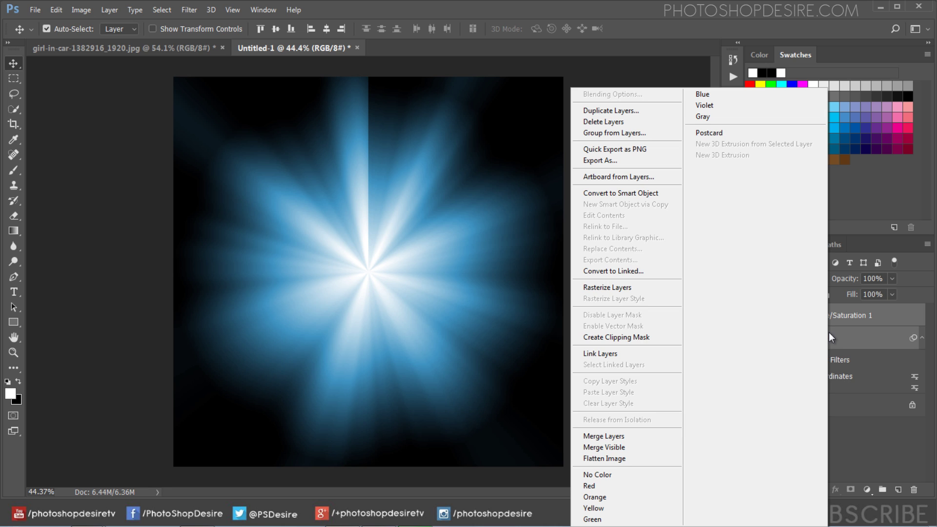
{"action": "left_click", "coordinate": [638, 436]}
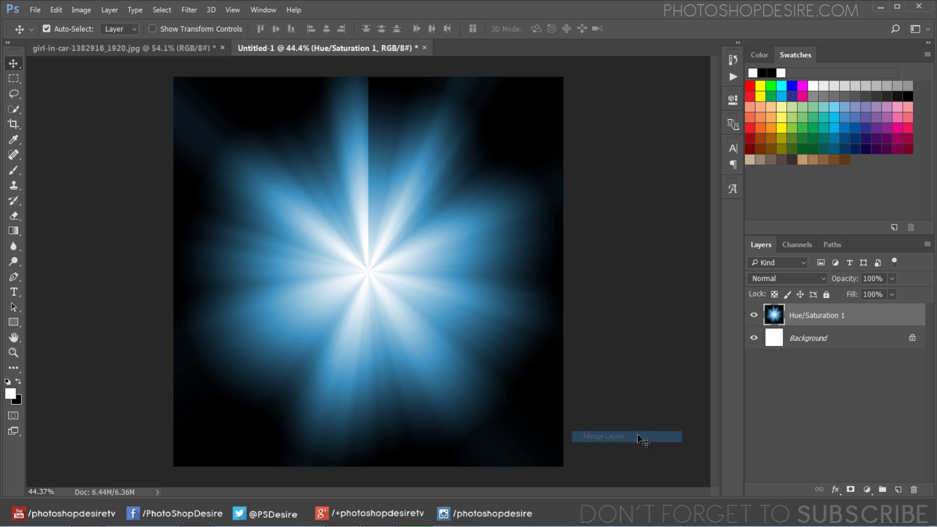
{"action": "double_click", "coordinate": [806, 316]}
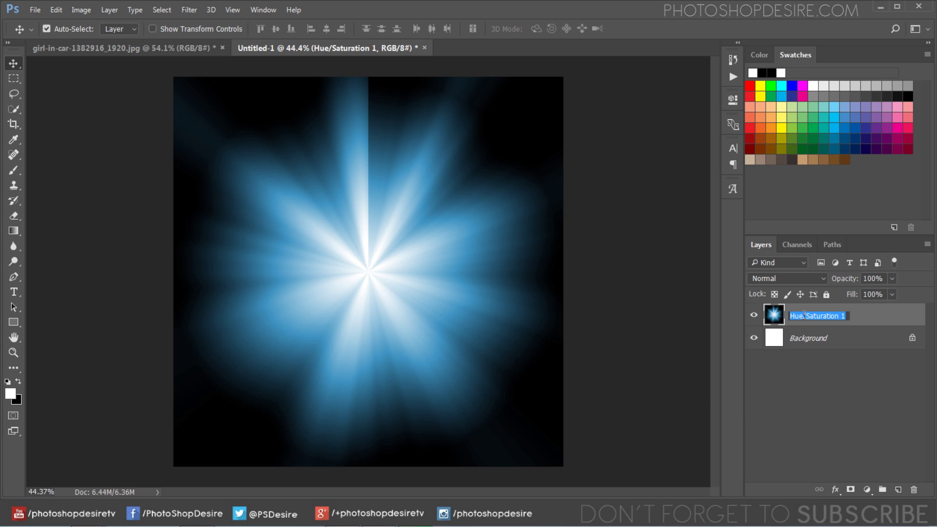
{"action": "type", "text": "Burst e"}
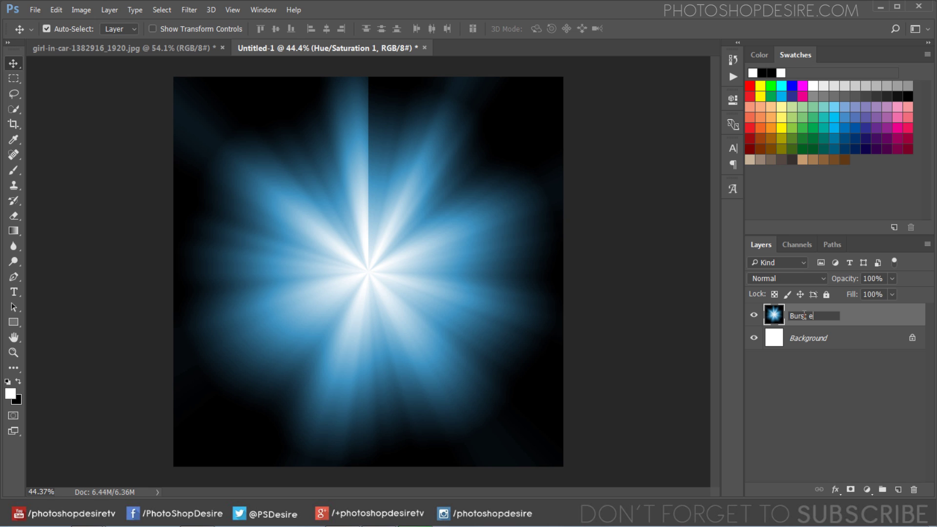
{"action": "type", "text": "ffect"}
{"action": "left_click", "coordinate": [845, 362]}
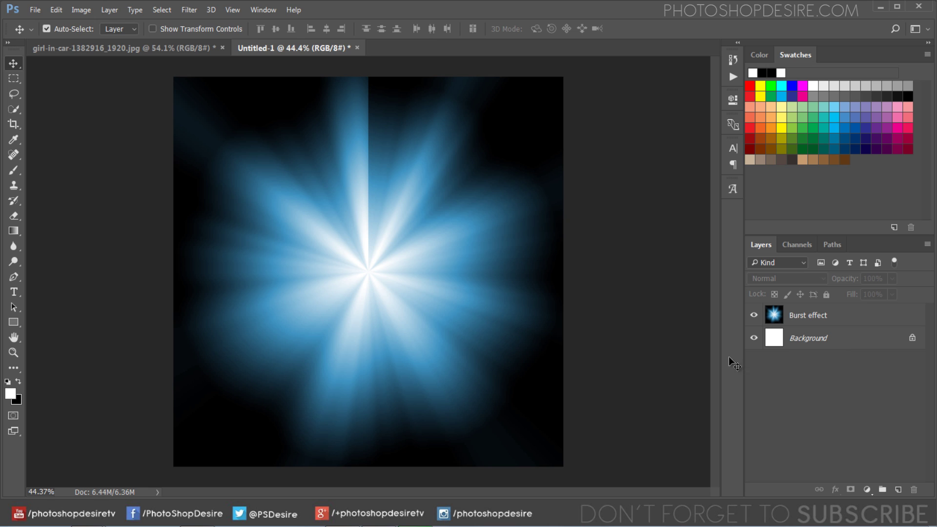
{"action": "left_click", "coordinate": [370, 287]}
{"action": "scroll", "coordinate": [376, 183], "scroll_direction": "up", "scroll_amount": 5}
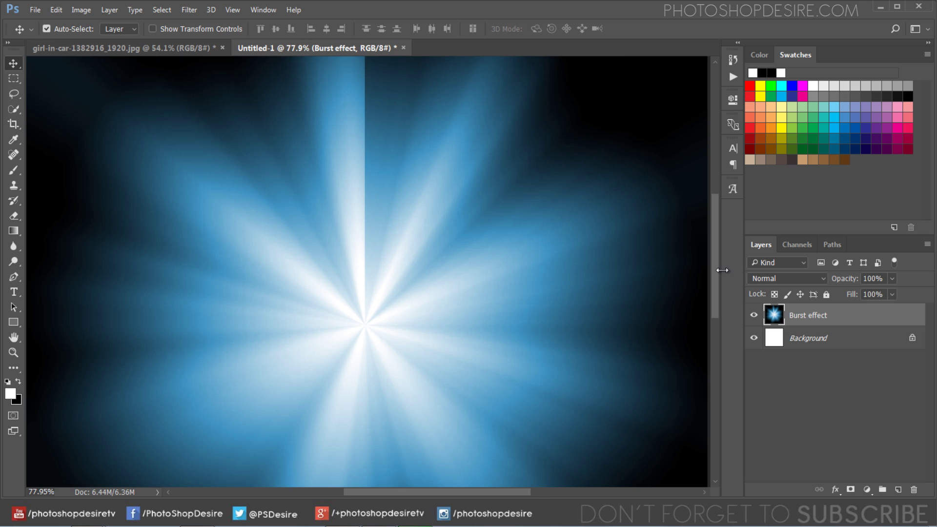
{"action": "scroll", "coordinate": [716, 256], "scroll_direction": "up", "scroll_amount": 5}
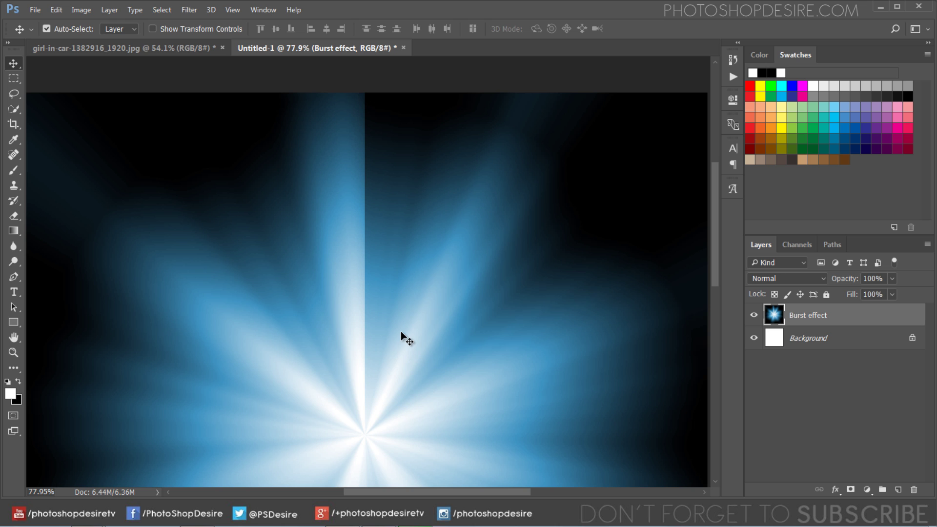
{"action": "scroll", "coordinate": [405, 315], "scroll_direction": "down", "scroll_amount": 5}
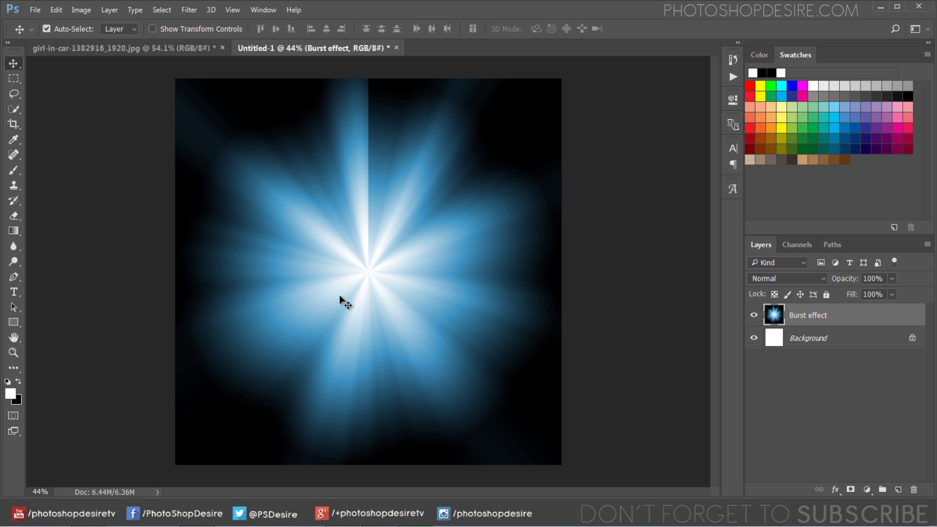
Duplicate the Burst effect layer and flip the copy vertically.
{"action": "right_click", "coordinate": [792, 316]}
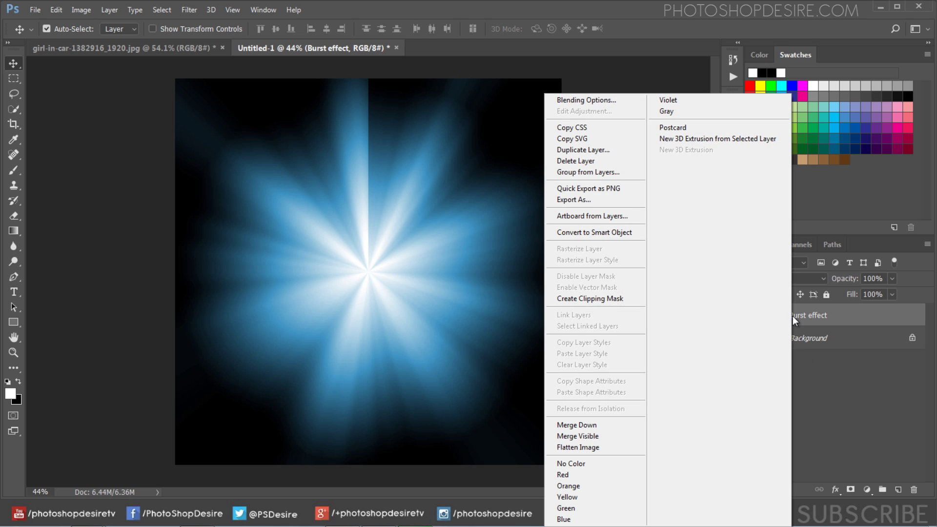
{"action": "left_click", "coordinate": [603, 150]}
{"action": "left_click", "coordinate": [499, 129]}
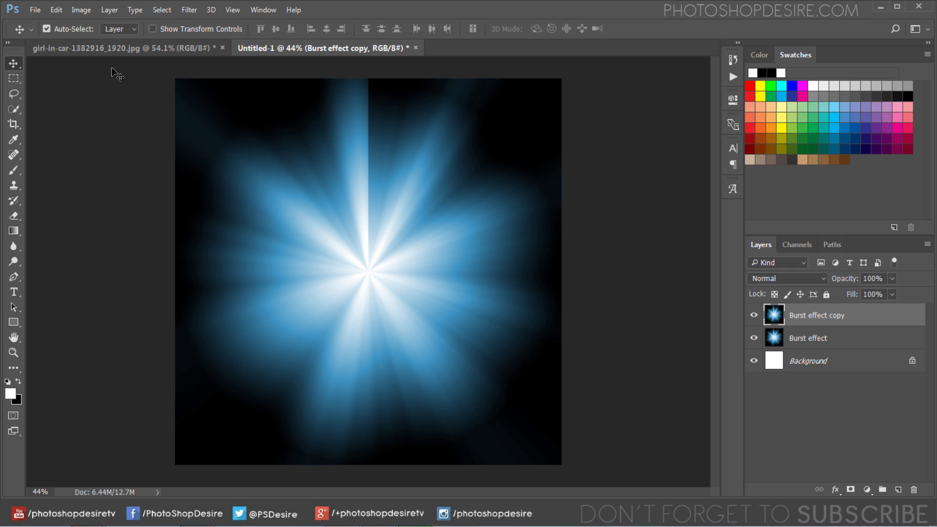
{"action": "left_click", "coordinate": [56, 10]}
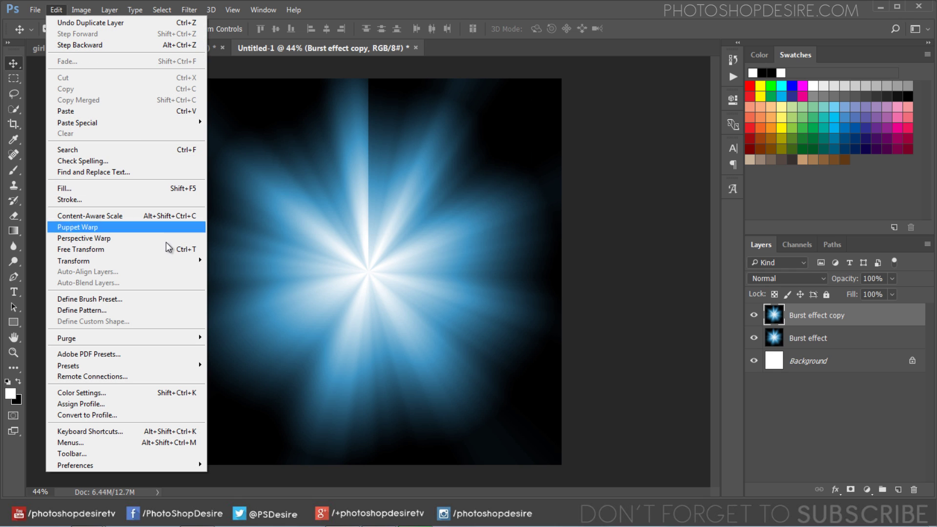
{"action": "mouse_move", "coordinate": [73, 261]}
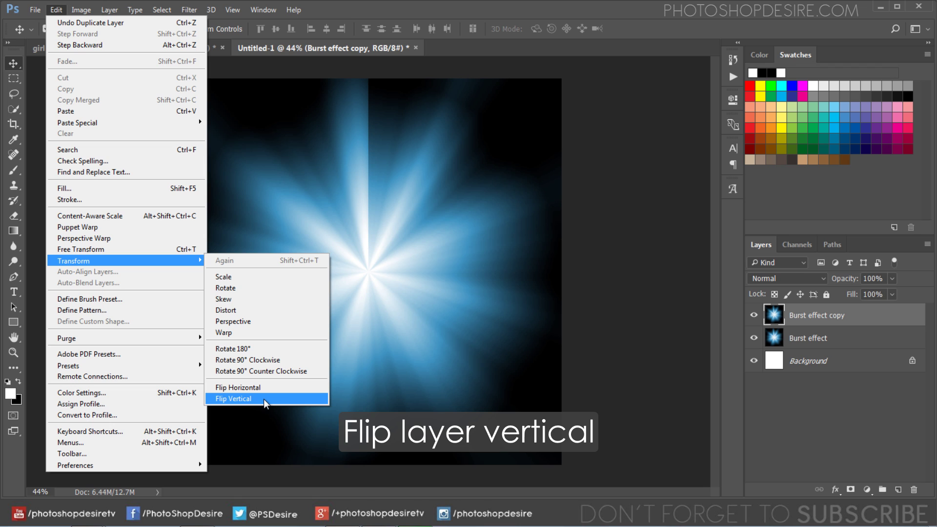
{"action": "left_click", "coordinate": [264, 399]}
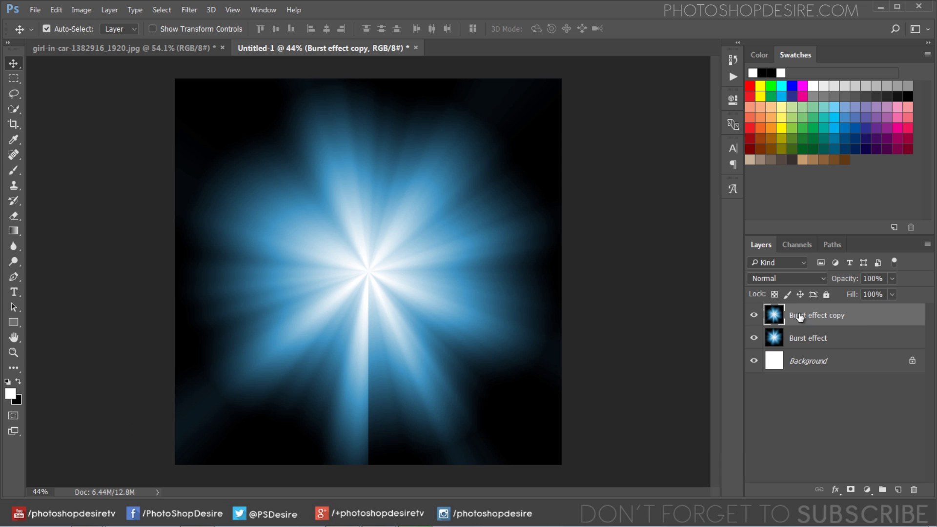
Move Burst effect copy below Burst effect and toggle the top burst's visibility to compare.
{"action": "left_click_drag", "start_coordinate": [799, 318], "coordinate": [768, 345]}
{"action": "left_click", "coordinate": [754, 315]}
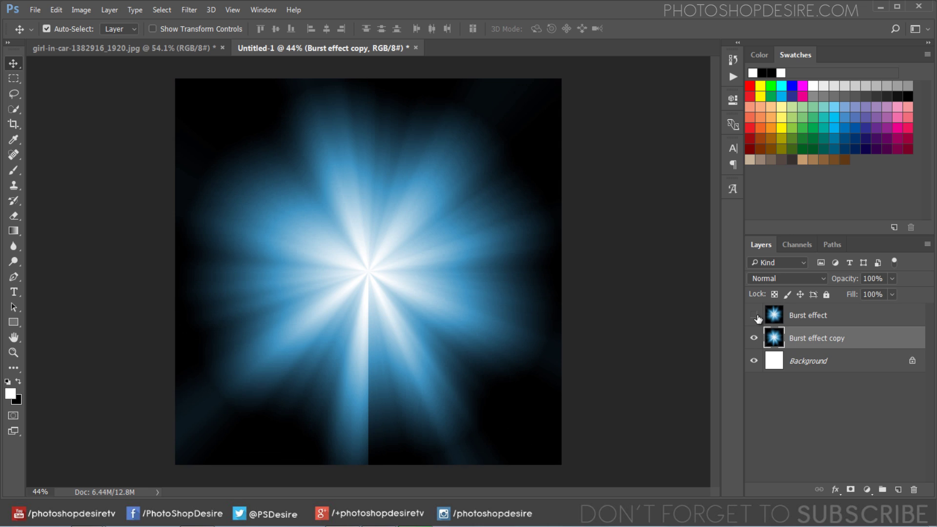
{"action": "left_click", "coordinate": [754, 315]}
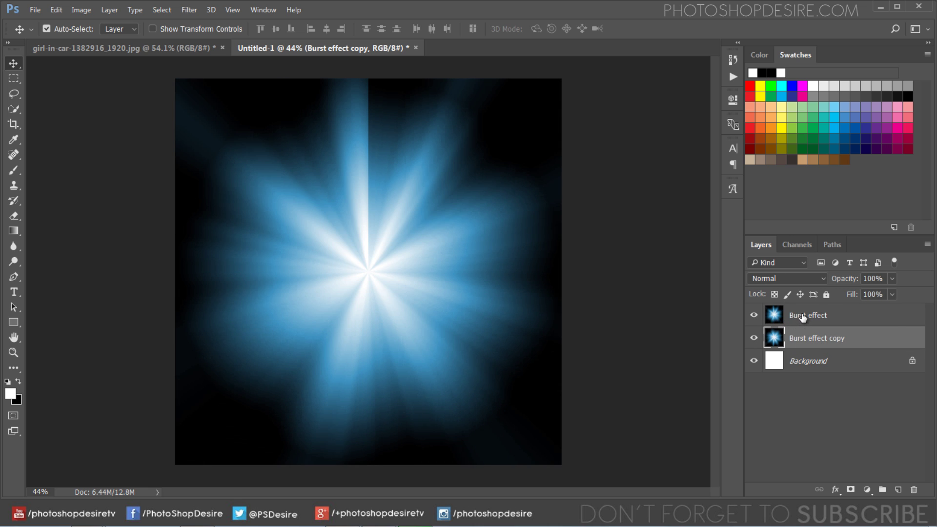
{"action": "left_click", "coordinate": [792, 317]}
{"action": "left_click", "coordinate": [754, 315]}
{"action": "left_click", "coordinate": [754, 314]}
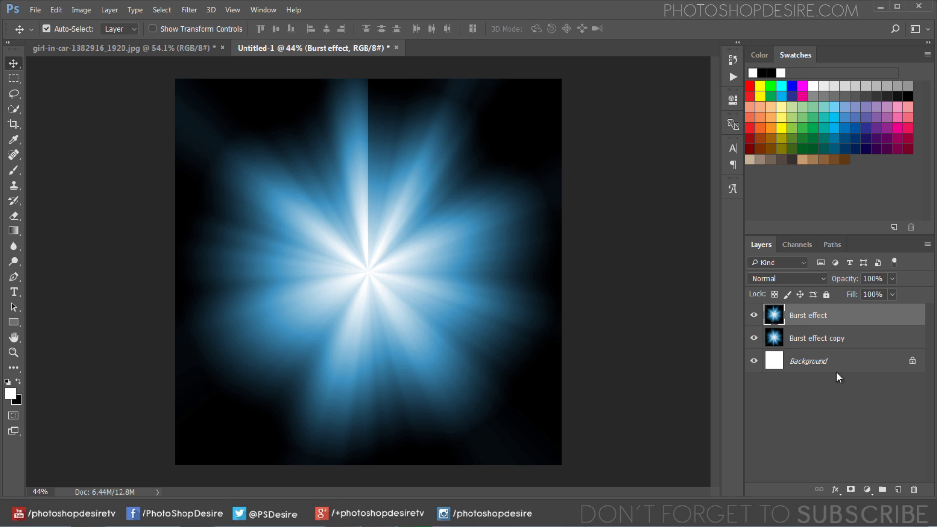
Add Layer 1 filled with 50% Gray.
{"action": "left_click", "coordinate": [899, 489]}
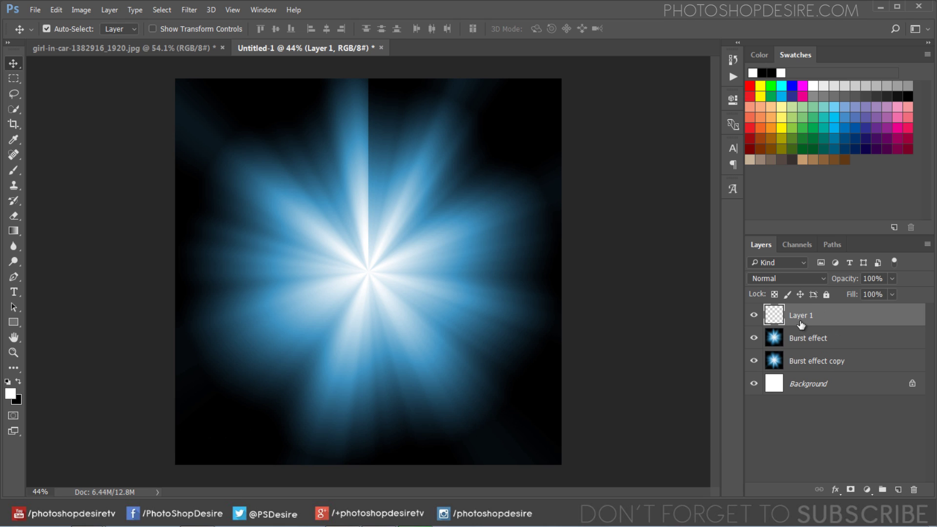
{"action": "left_click", "coordinate": [54, 11]}
{"action": "left_click", "coordinate": [110, 189]}
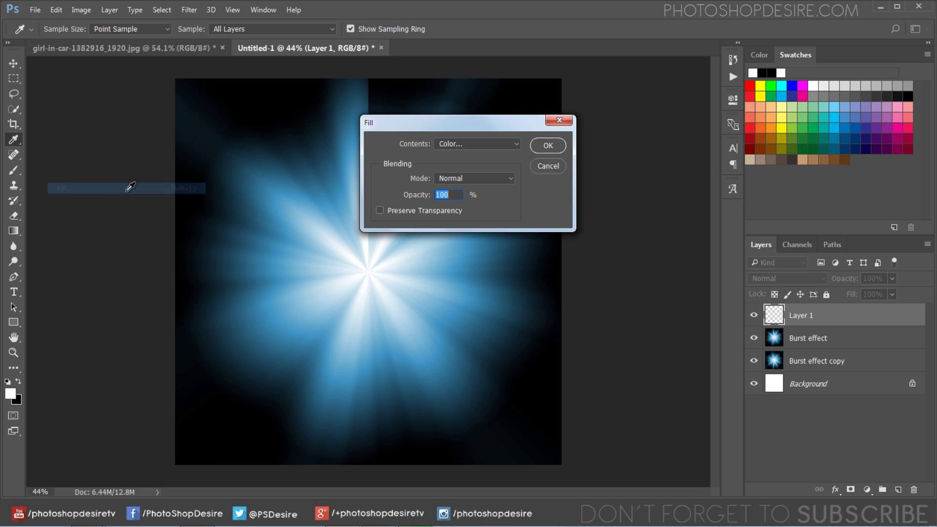
{"action": "left_click", "coordinate": [494, 148]}
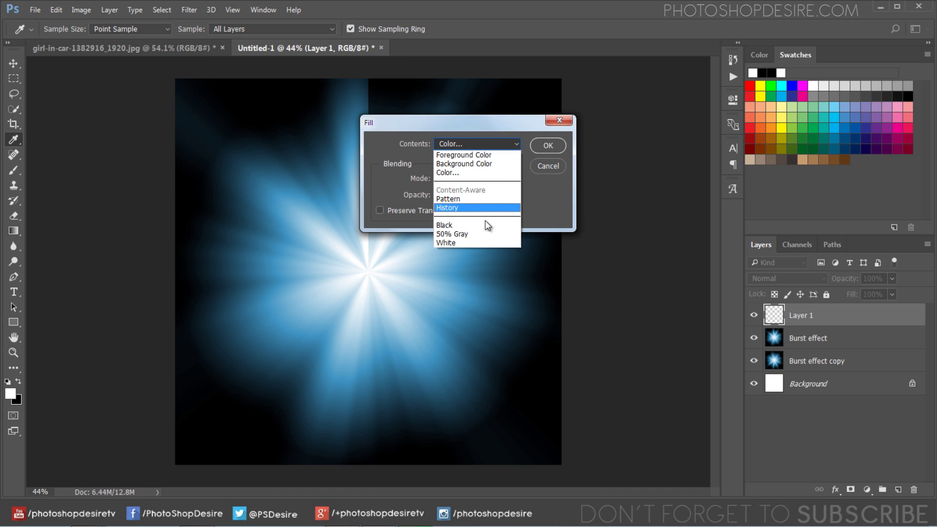
{"action": "left_click", "coordinate": [493, 233]}
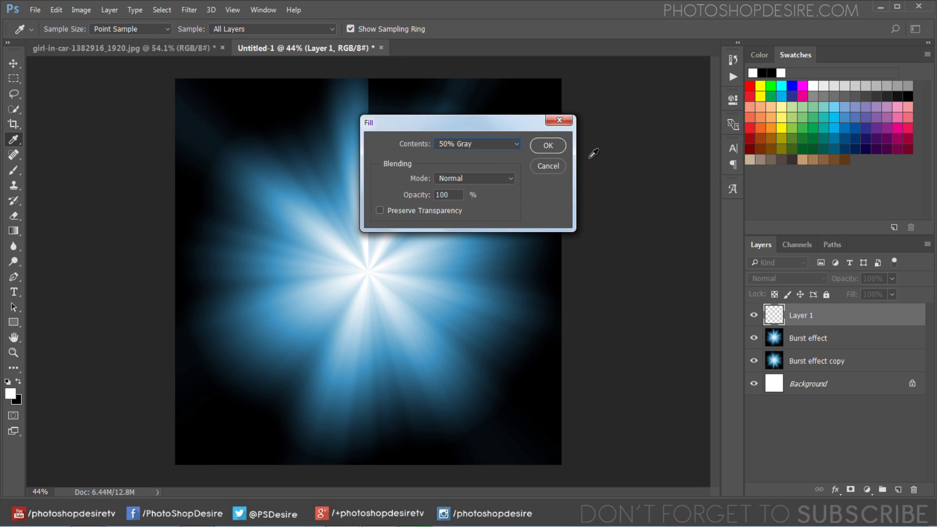
{"action": "left_click", "coordinate": [558, 147]}
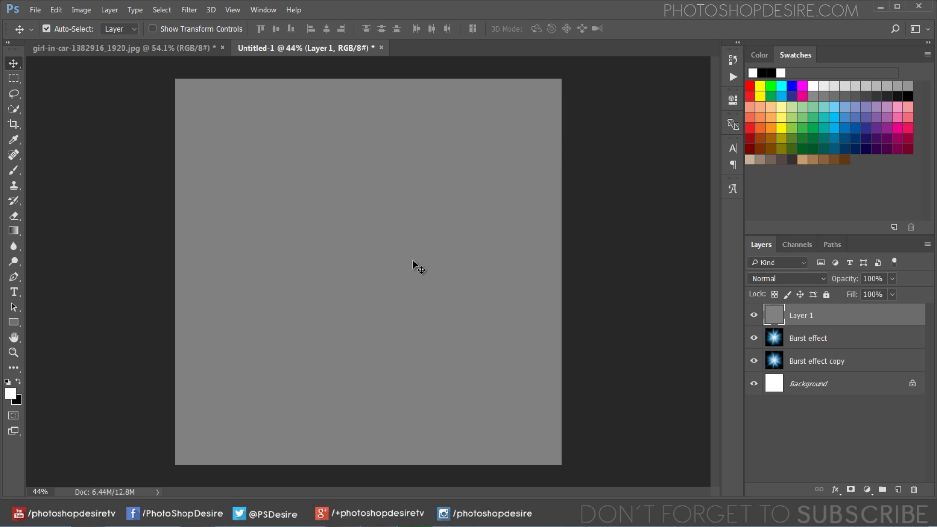
Scale the grey layer to 50% height.
{"action": "left_click", "coordinate": [56, 10]}
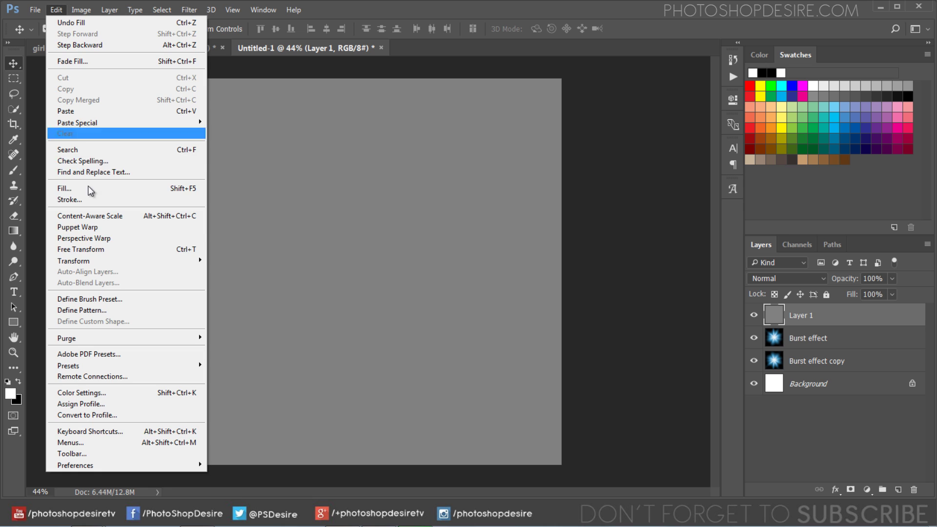
{"action": "mouse_move", "coordinate": [73, 260]}
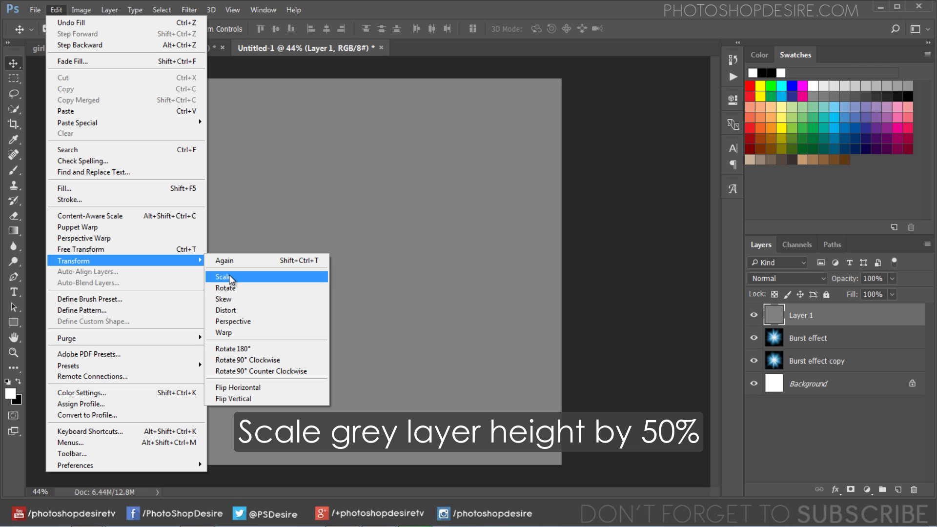
{"action": "left_click", "coordinate": [229, 277]}
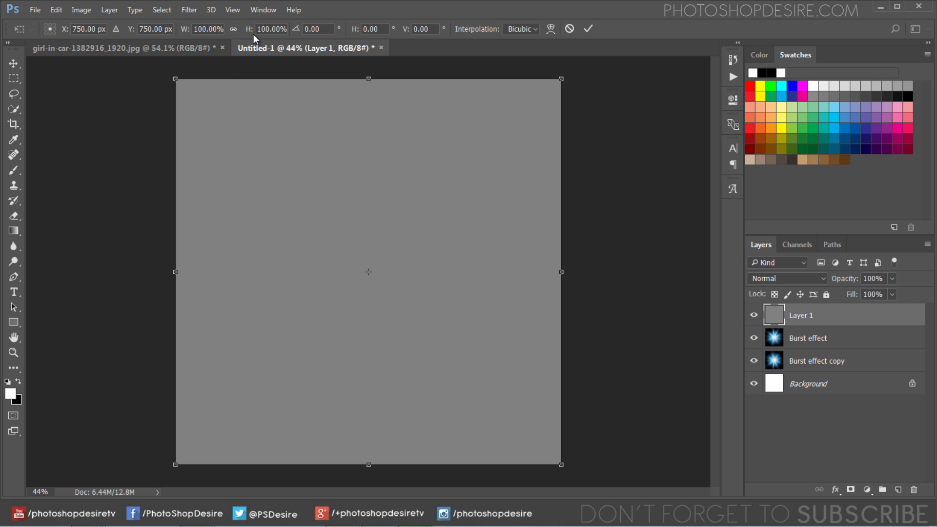
{"action": "left_click_drag", "start_coordinate": [267, 30], "coordinate": [257, 31]}
{"action": "type", "text": "50"}
{"action": "key", "text": "Return"}
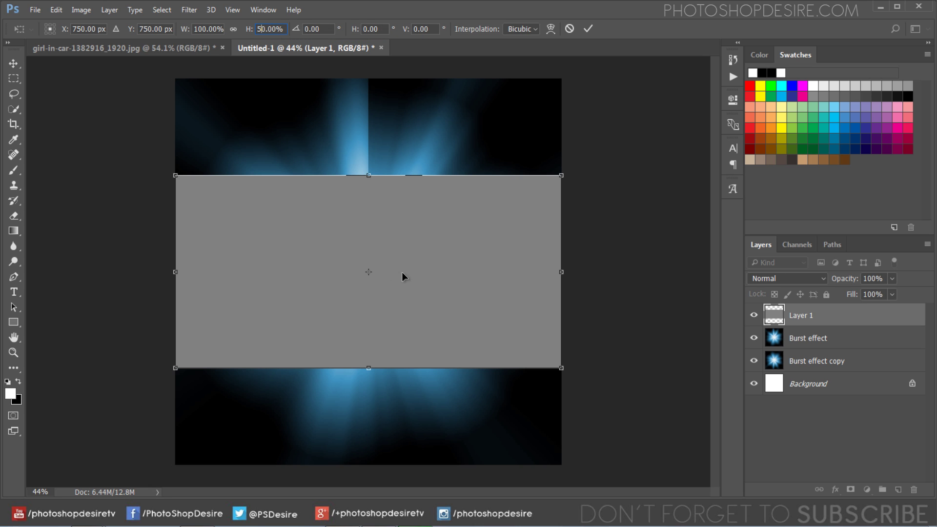
{"action": "left_click", "coordinate": [588, 29]}
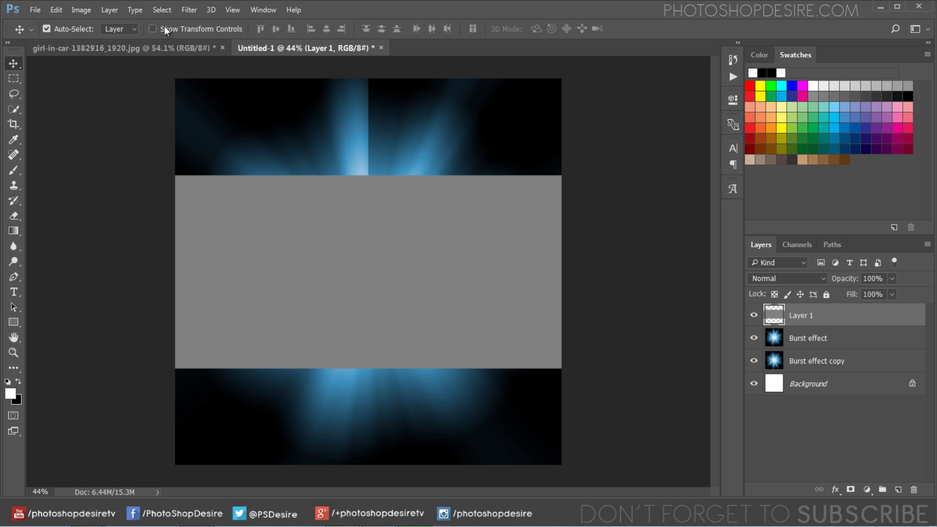
Align the grey layer to the canvas top edge, then deselect.
{"action": "left_click", "coordinate": [163, 11]}
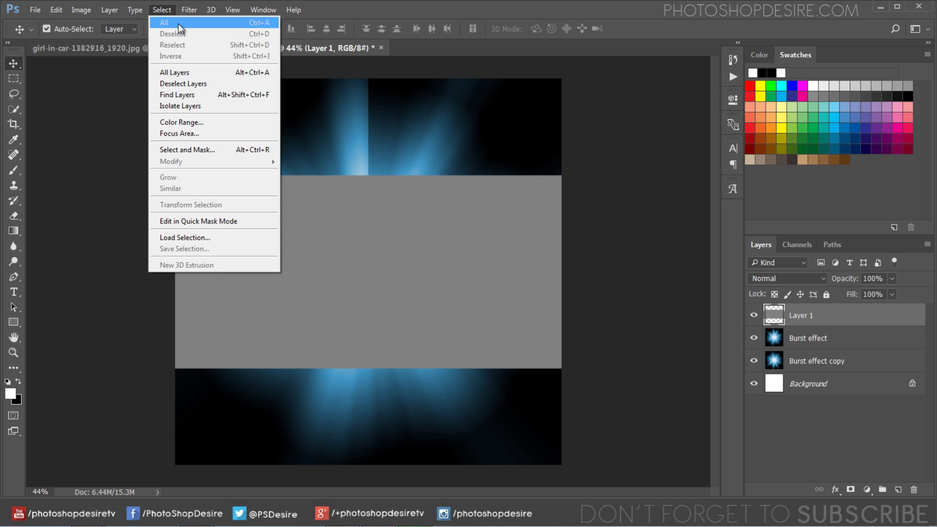
{"action": "left_click", "coordinate": [177, 24]}
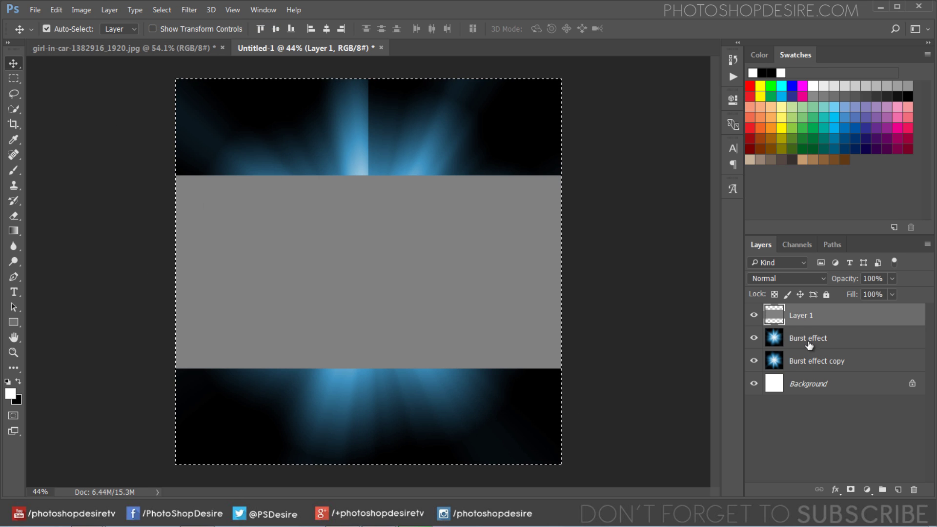
{"action": "left_click", "coordinate": [55, 11]}
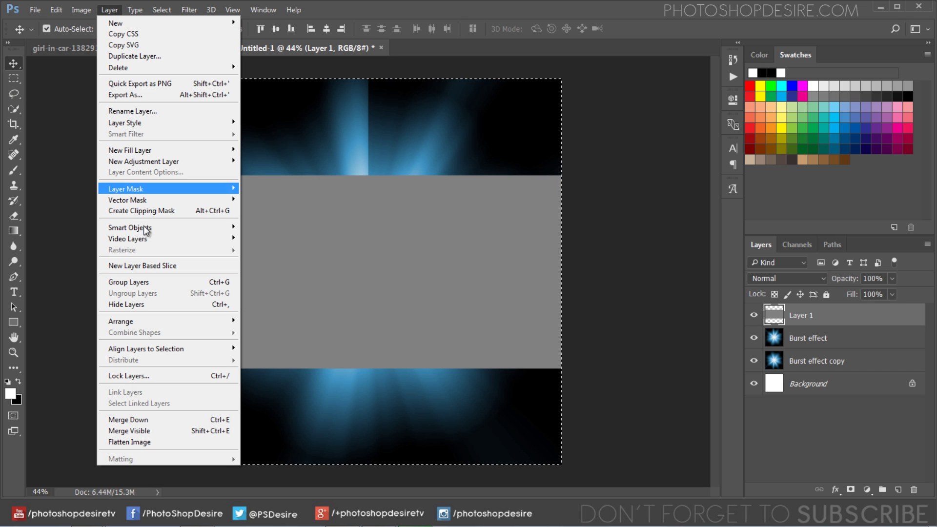
{"action": "mouse_move", "coordinate": [147, 348]}
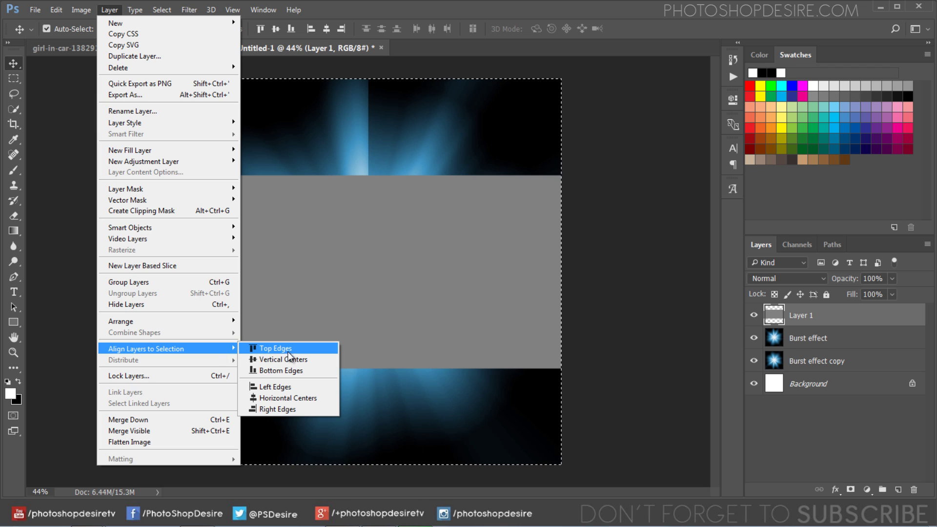
{"action": "left_click", "coordinate": [317, 350]}
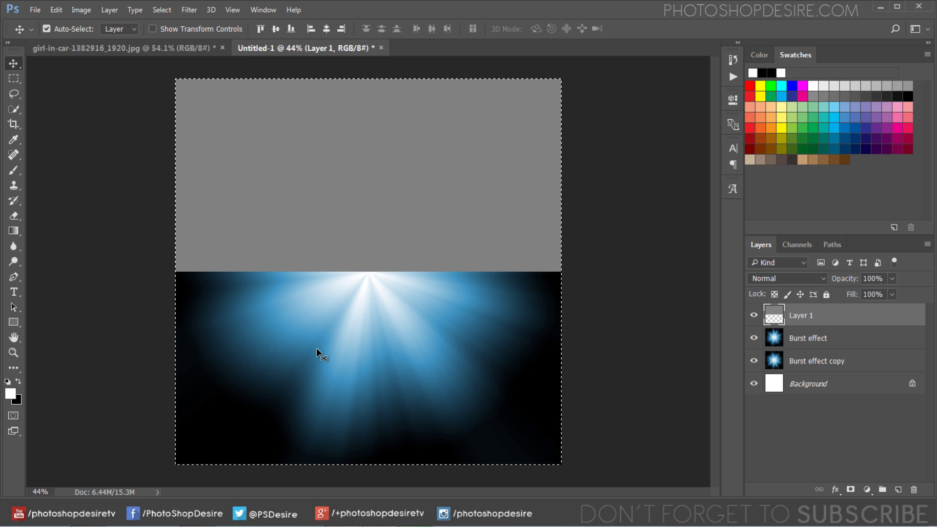
{"action": "left_click", "coordinate": [154, 10]}
{"action": "left_click", "coordinate": [169, 33]}
Add Layer 2 filled with a custom dark red colour.
{"action": "left_click", "coordinate": [900, 489]}
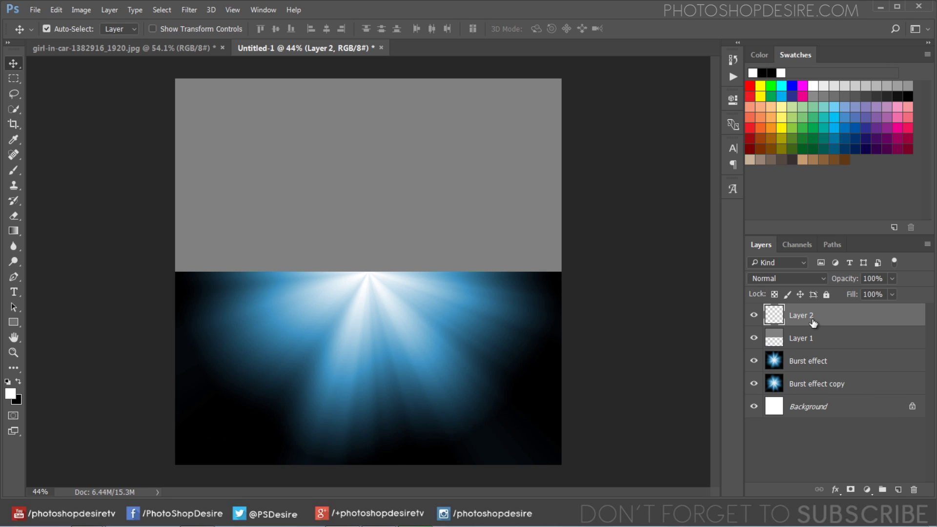
{"action": "left_click", "coordinate": [57, 11]}
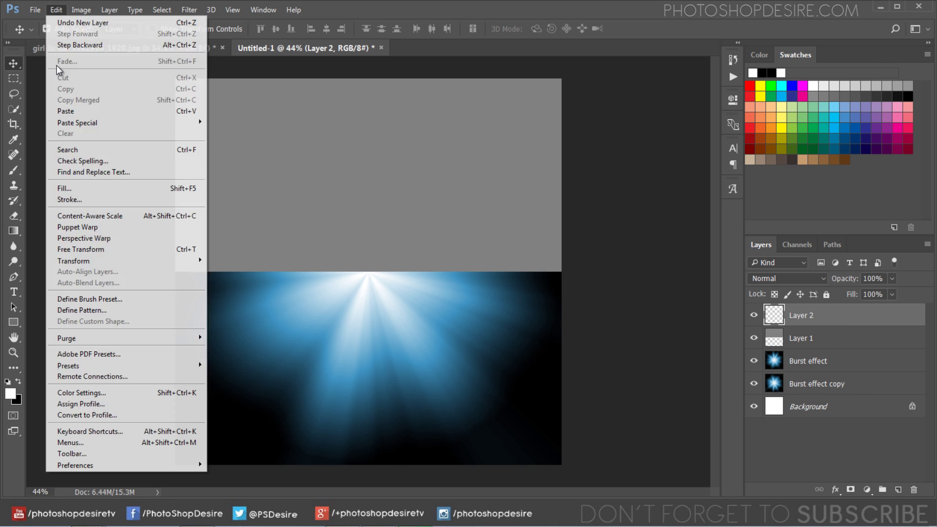
{"action": "left_click", "coordinate": [111, 188]}
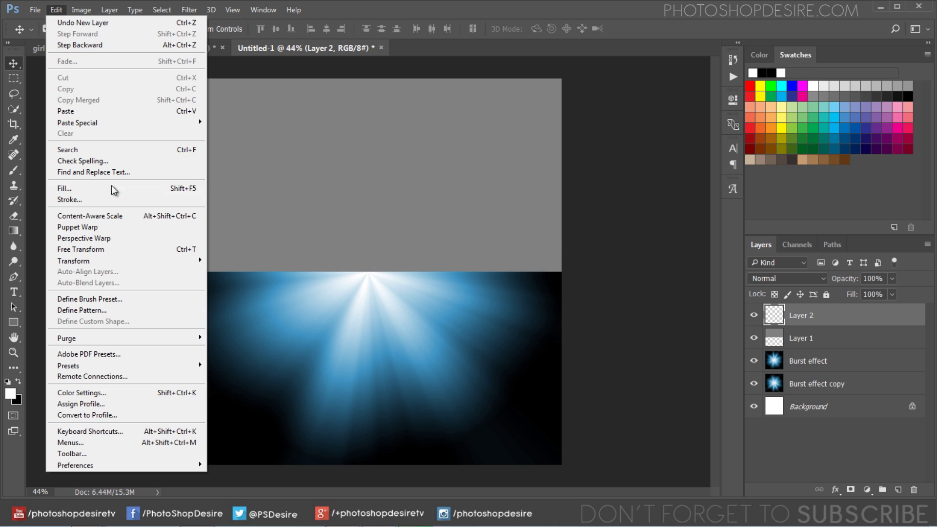
{"action": "left_click", "coordinate": [500, 143]}
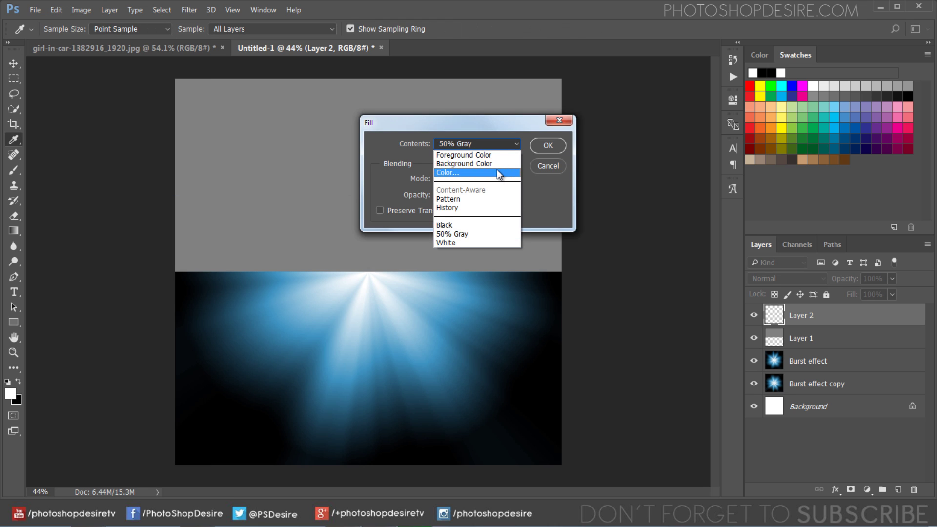
{"action": "left_click", "coordinate": [497, 168]}
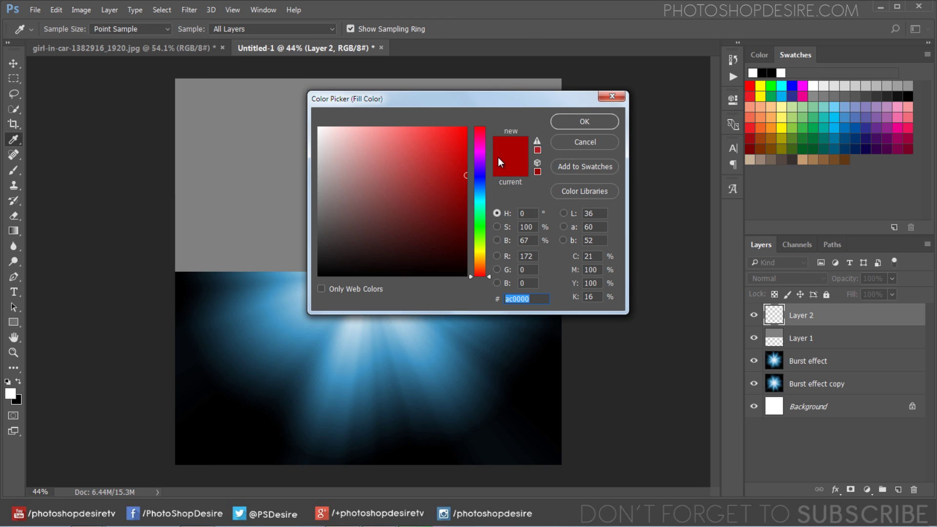
{"action": "left_click", "coordinate": [561, 126]}
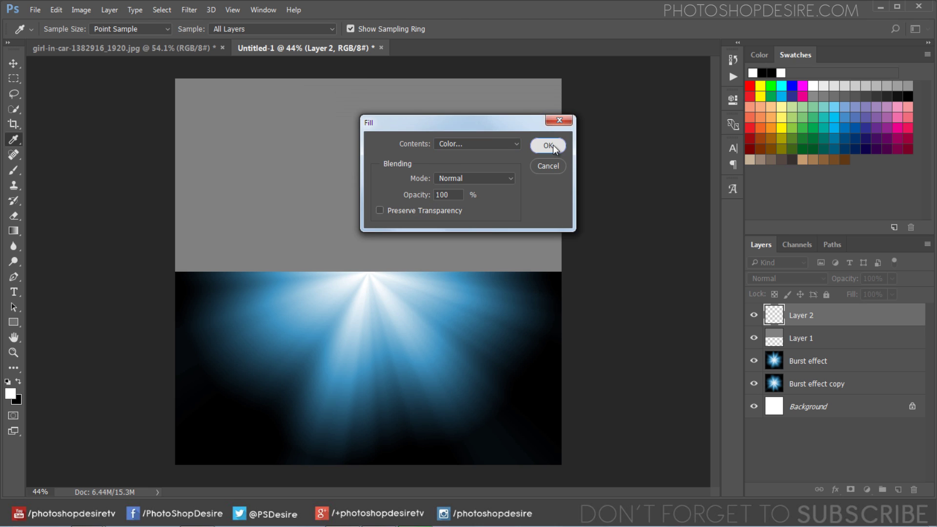
{"action": "left_click", "coordinate": [553, 145]}
{"action": "key", "text": "v"}
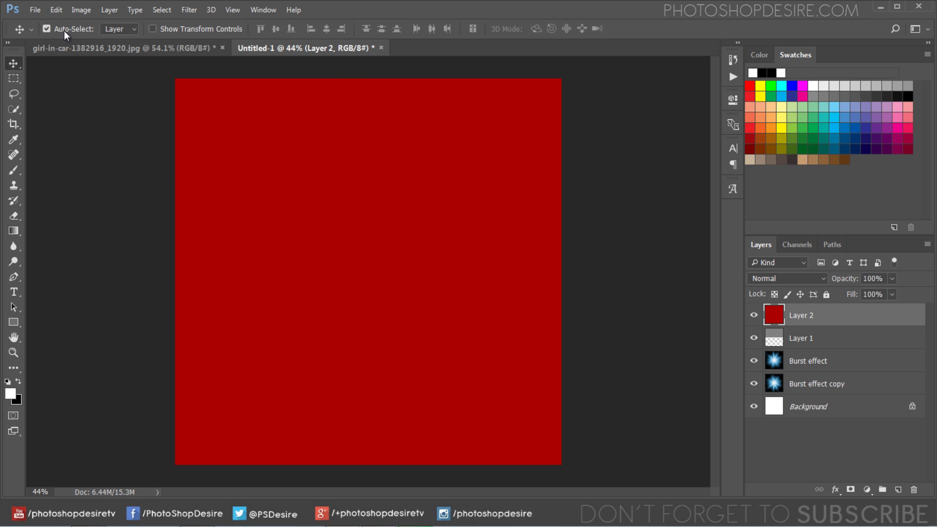
{"action": "left_click", "coordinate": [56, 10]}
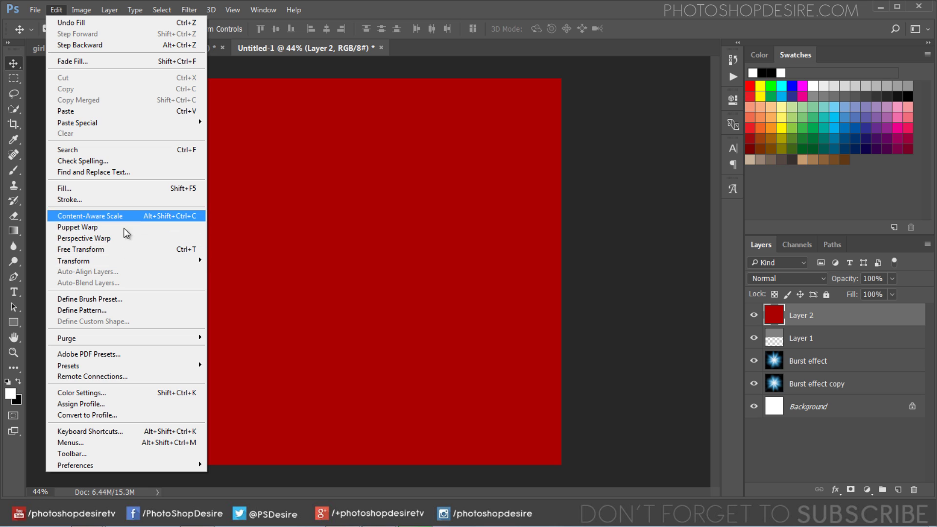
{"action": "mouse_move", "coordinate": [124, 260]}
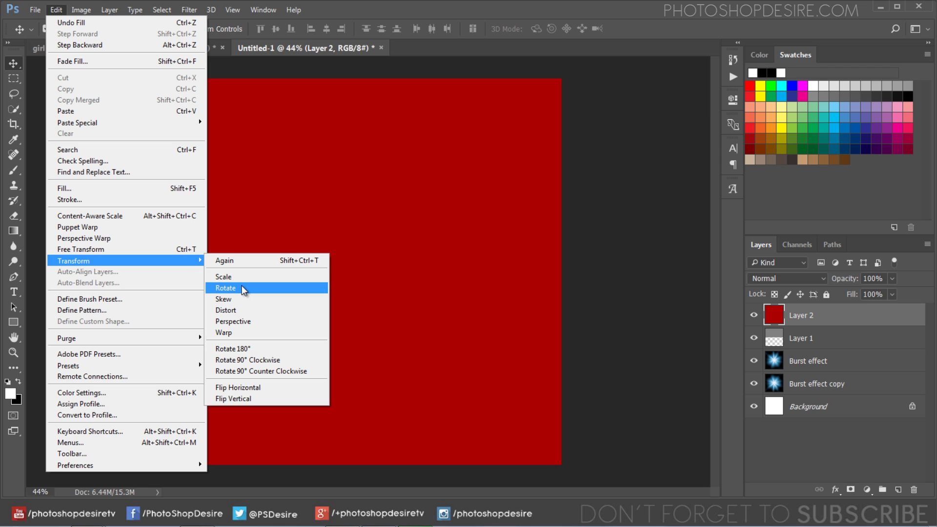
Rotate the red Layer 2 by 45°.
{"action": "left_click", "coordinate": [242, 288]}
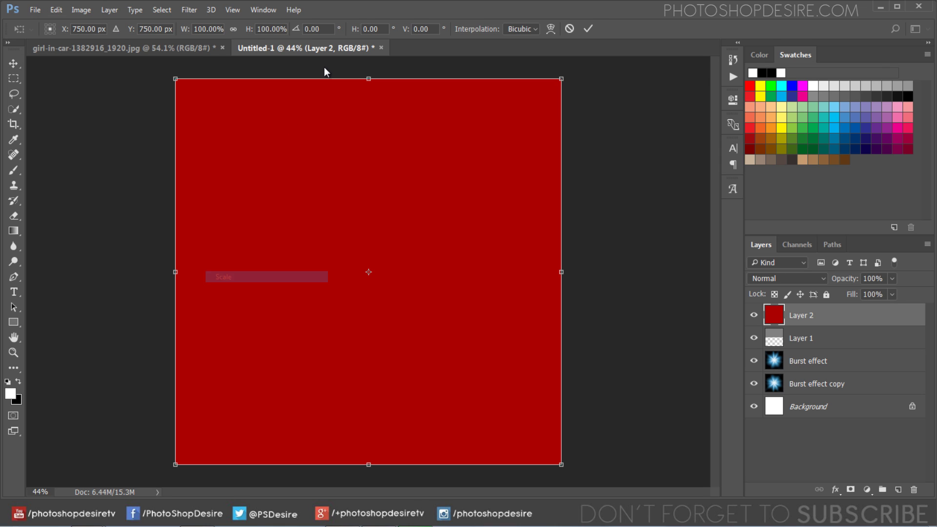
{"action": "left_click", "coordinate": [328, 27]}
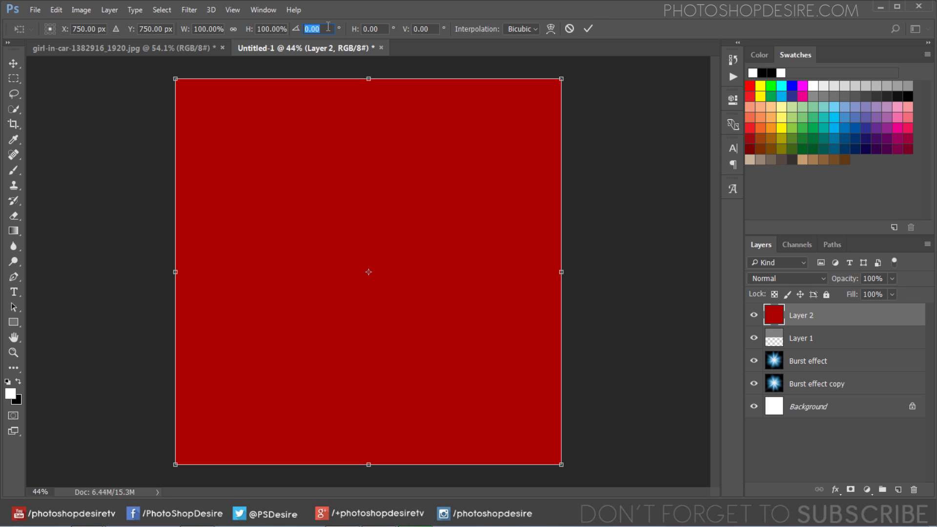
{"action": "type", "text": "45"}
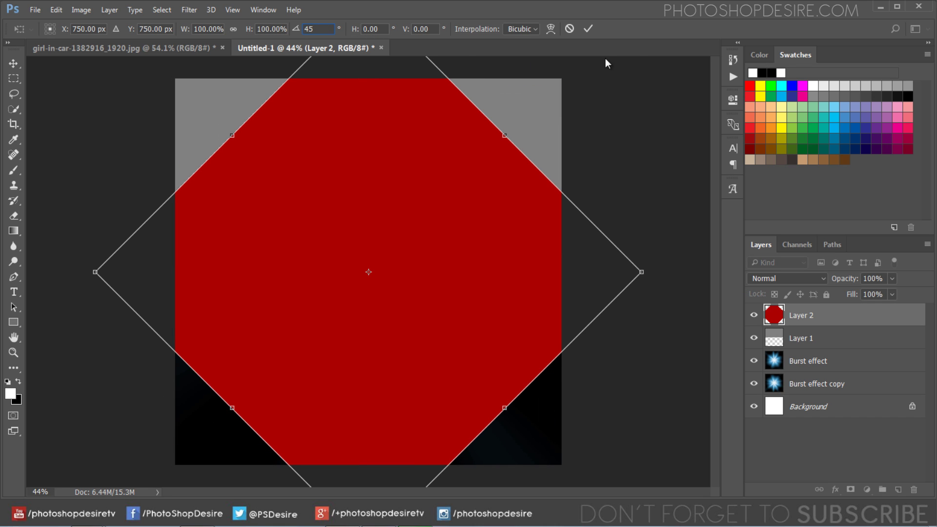
{"action": "left_click", "coordinate": [590, 29]}
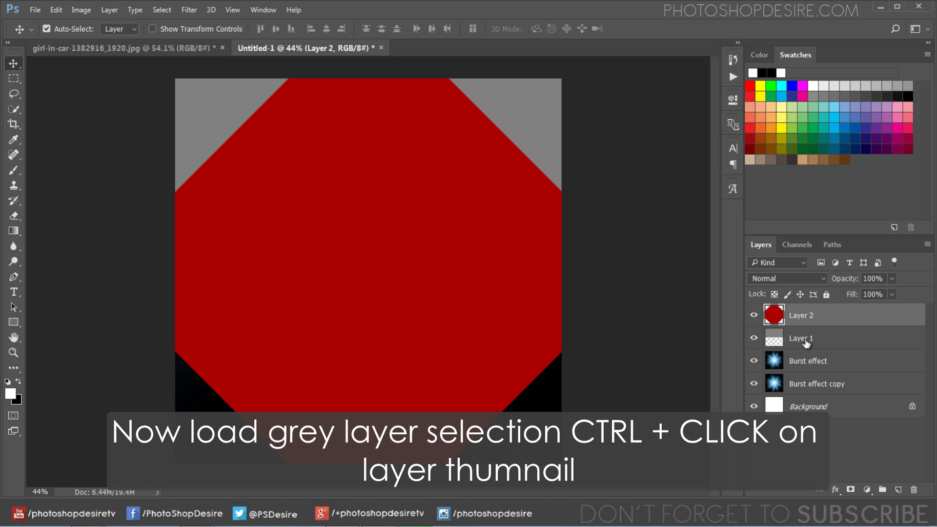
Align the red shape to the bottom edge of Layer 1's grey area, then deselect.
{"action": "key", "text": "ctrl"}
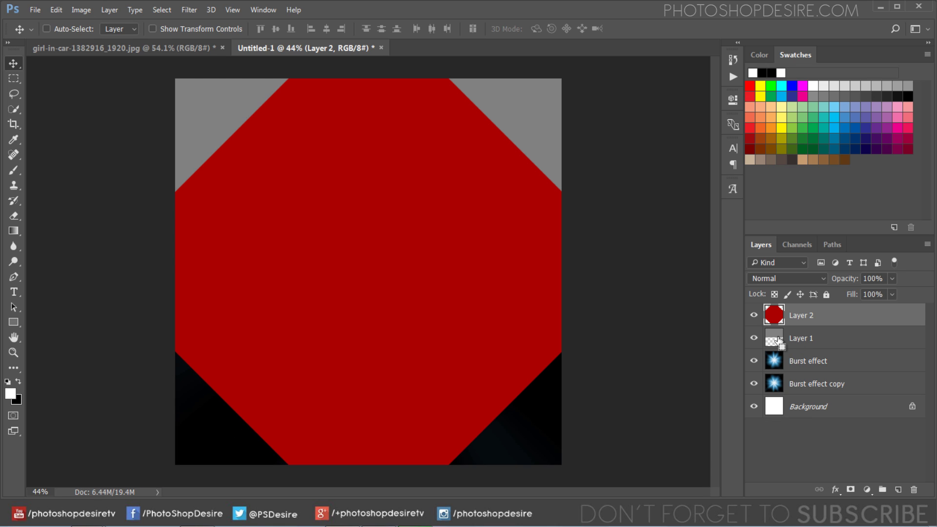
{"action": "left_click", "coordinate": [779, 342], "text": "ctrl"}
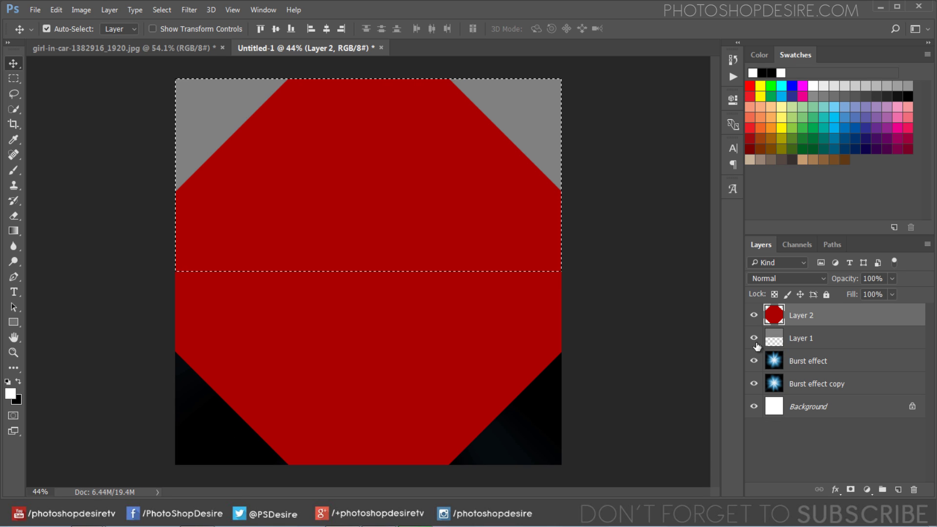
{"action": "left_click", "coordinate": [108, 9]}
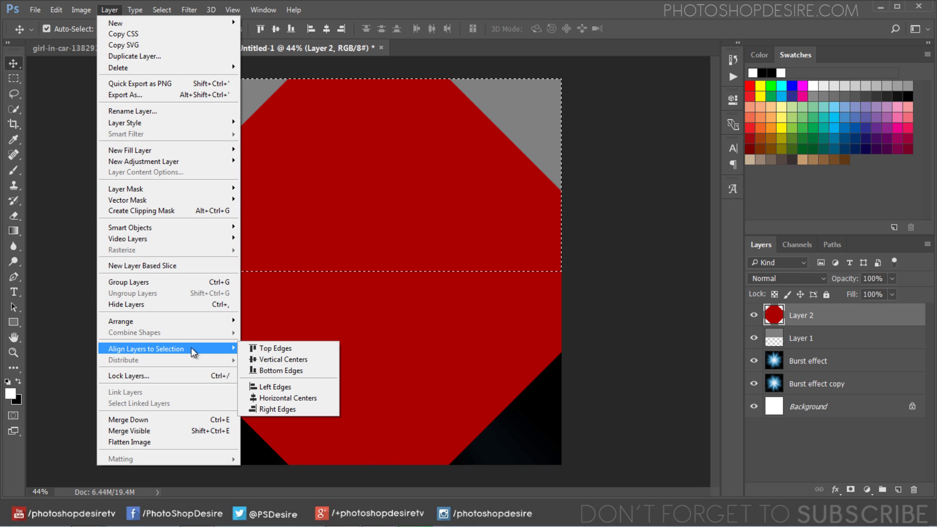
{"action": "left_click", "coordinate": [315, 369]}
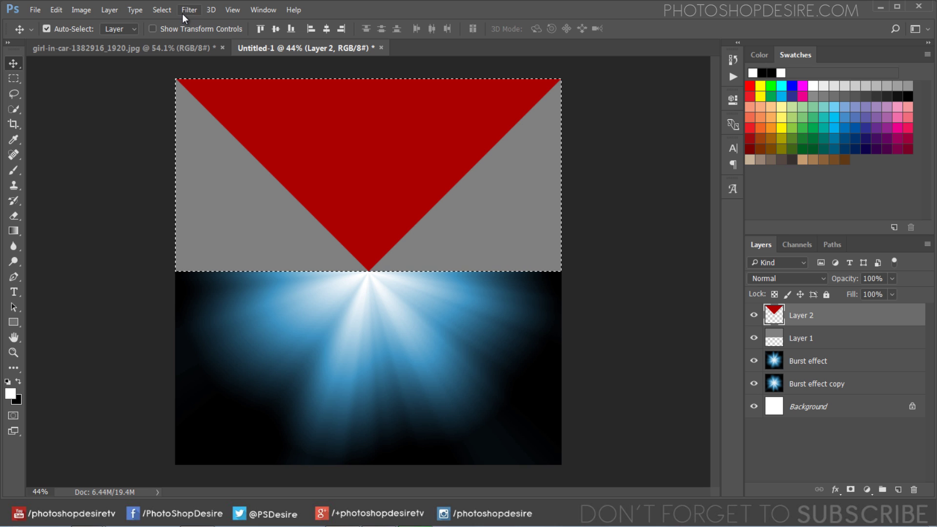
{"action": "left_click", "coordinate": [166, 11]}
{"action": "left_click", "coordinate": [166, 31]}
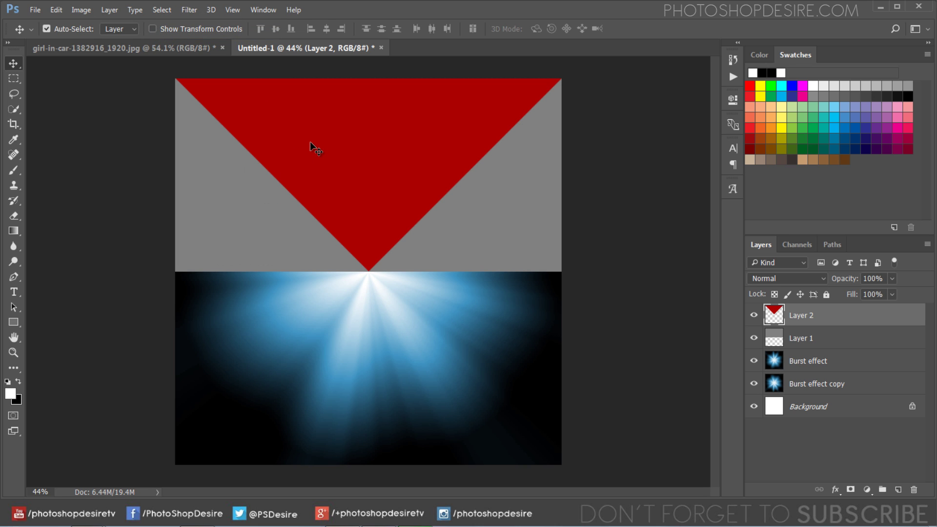
Load the red triangle on Layer 2 as a selection and feather it by 25 px.
{"action": "left_click", "coordinate": [776, 319], "text": "ctrl"}
{"action": "left_click", "coordinate": [161, 10]}
{"action": "mouse_move", "coordinate": [212, 161]}
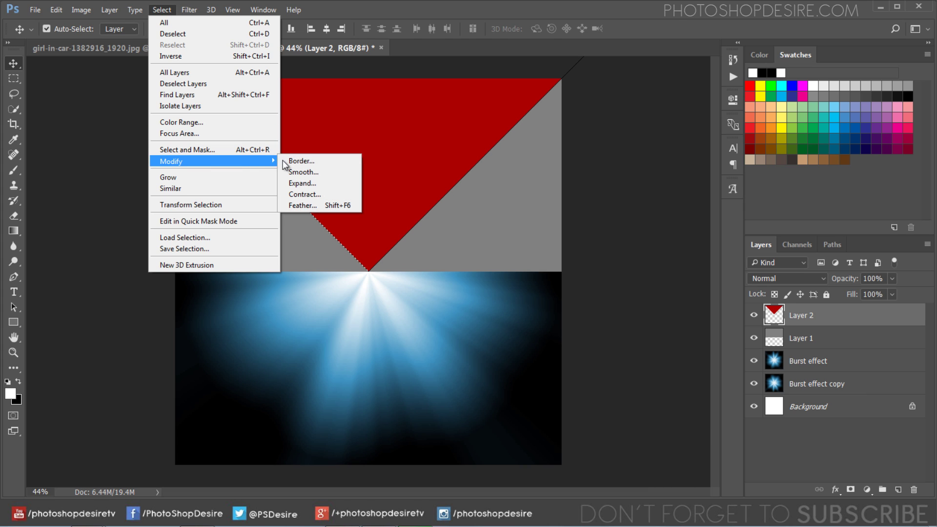
{"action": "left_click", "coordinate": [323, 207]}
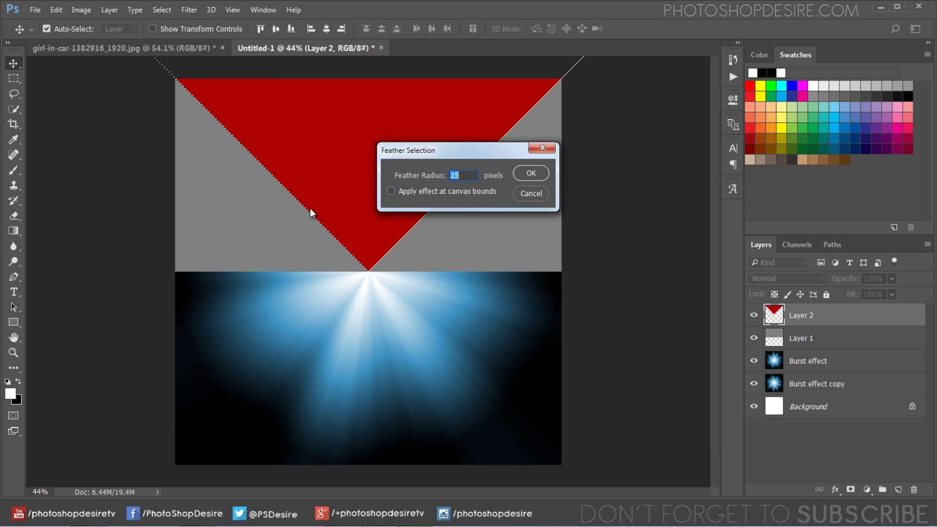
{"action": "left_click", "coordinate": [531, 173]}
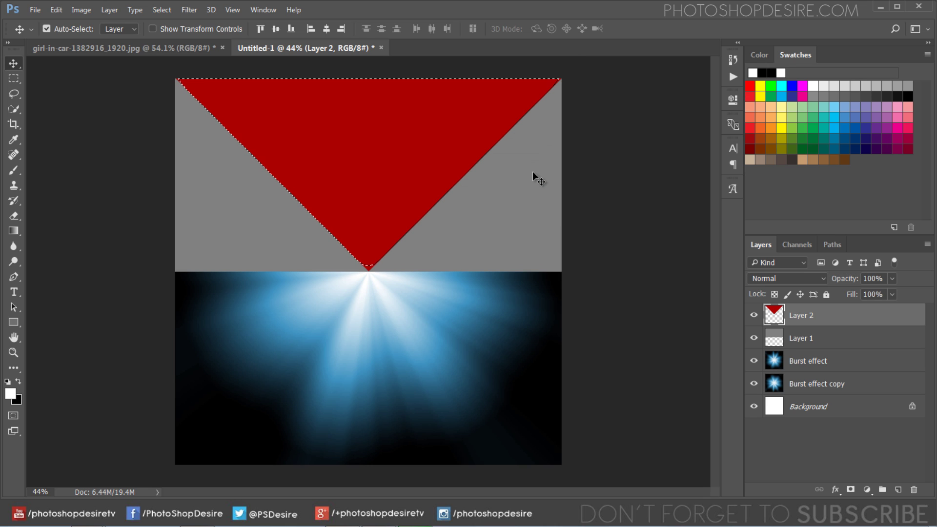
Hide Layers 1 and 2, clear the feathered wedge from Burst effect, and deselect.
{"action": "left_click", "coordinate": [754, 339]}
{"action": "left_click", "coordinate": [754, 315]}
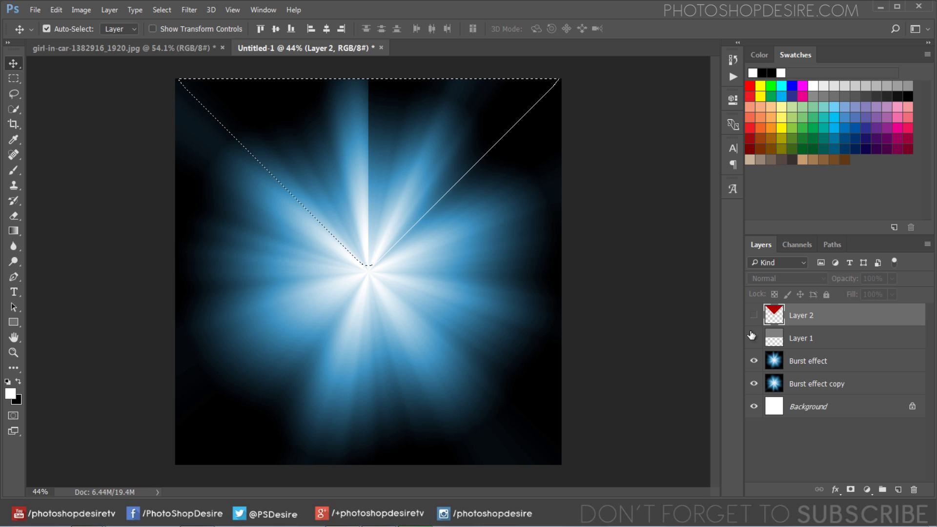
{"action": "left_click", "coordinate": [798, 364]}
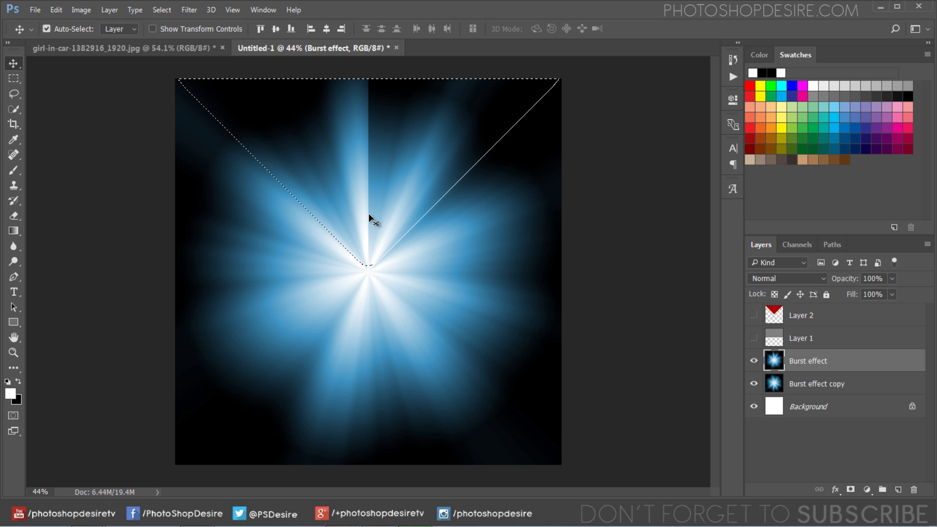
{"action": "left_click", "coordinate": [57, 11]}
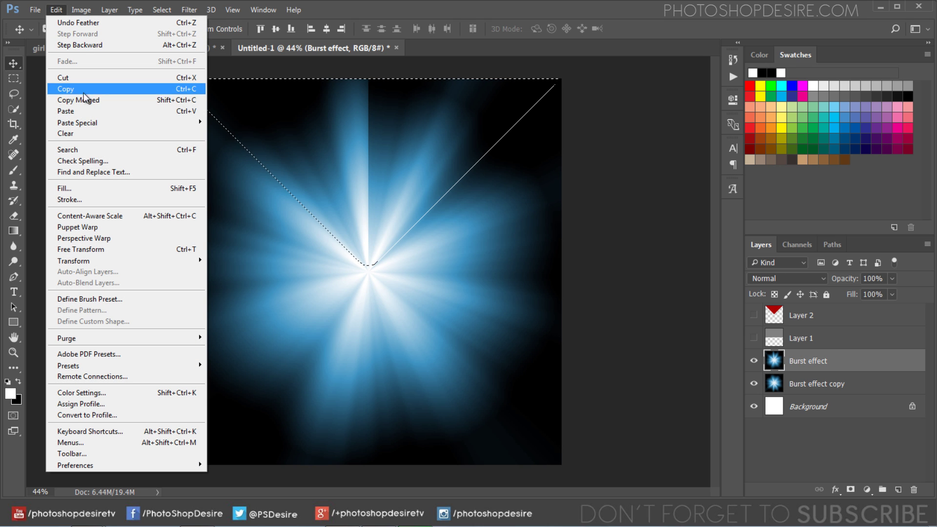
{"action": "left_click", "coordinate": [104, 135]}
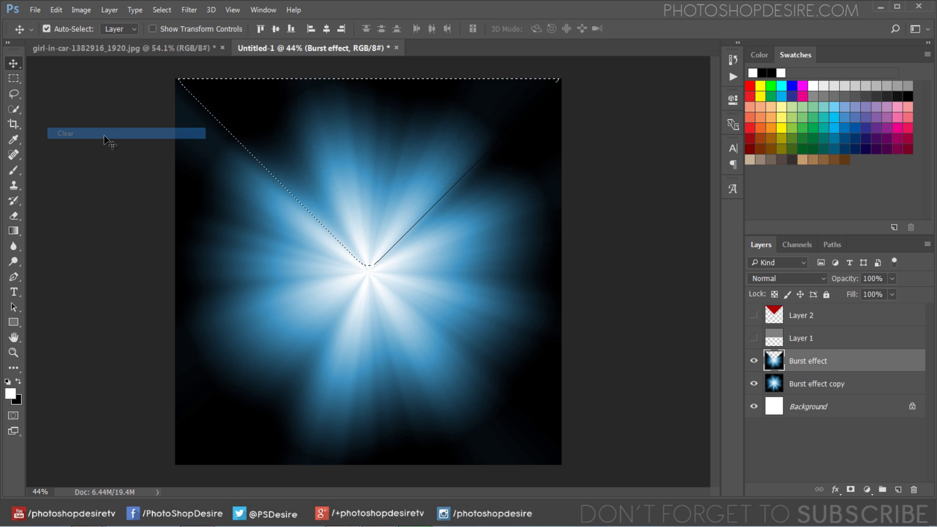
{"action": "left_click", "coordinate": [156, 15]}
{"action": "left_click", "coordinate": [166, 35]}
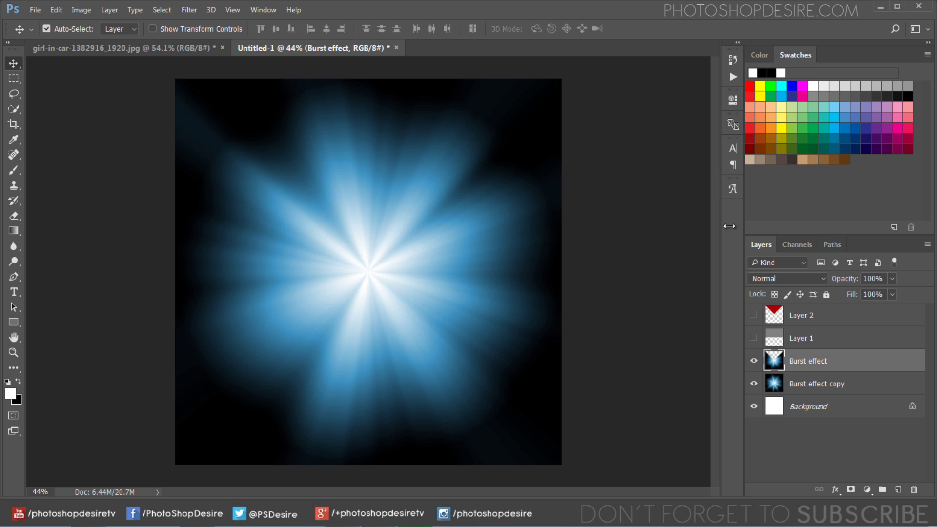
Delete the Layer 1 and Layer 2 helper layers.
{"action": "left_click", "coordinate": [823, 321]}
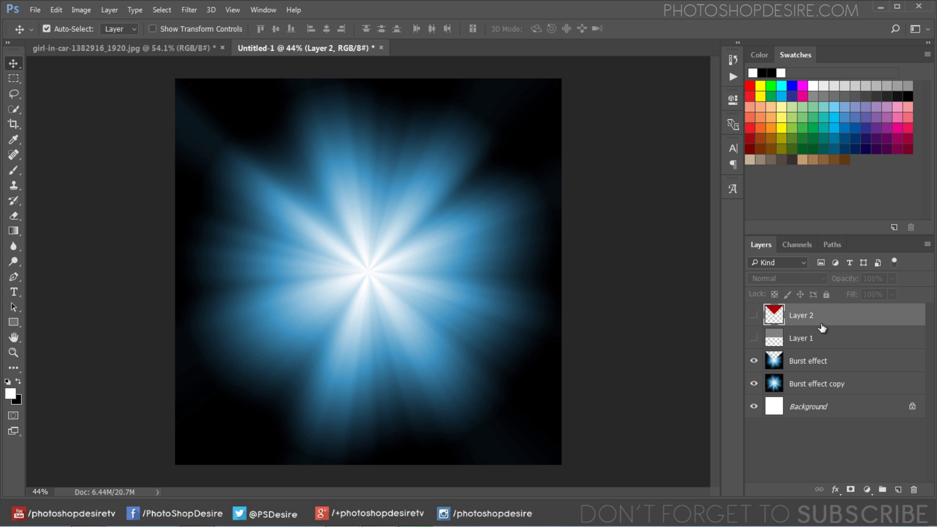
{"action": "left_click", "coordinate": [811, 339], "text": "shift"}
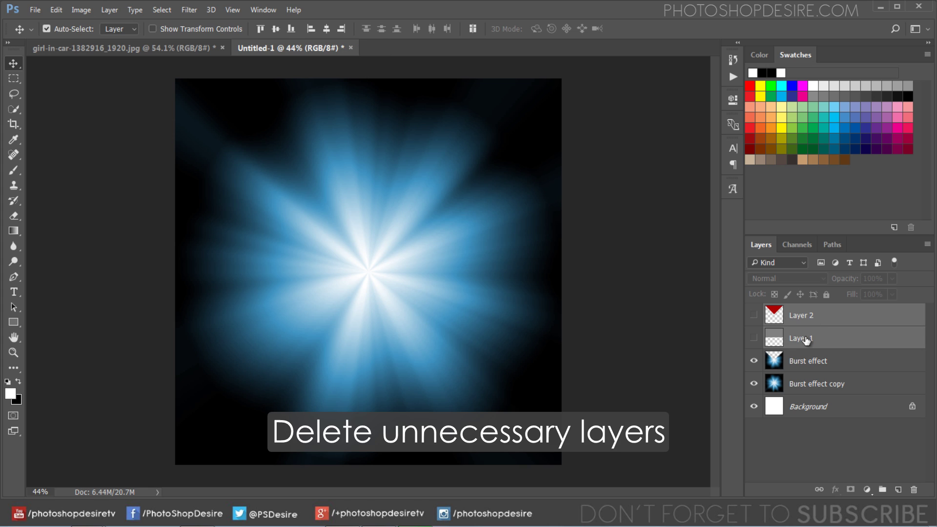
{"action": "right_click", "coordinate": [806, 340]}
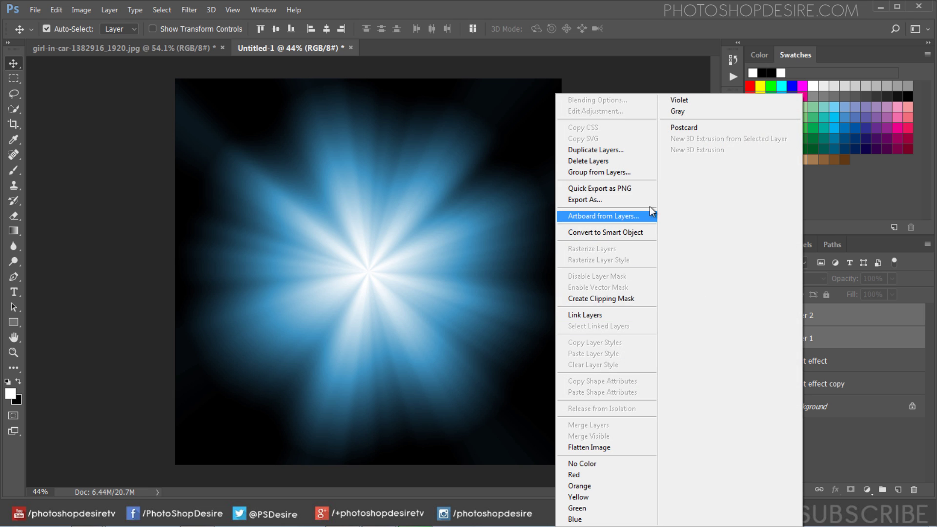
{"action": "left_click", "coordinate": [619, 162]}
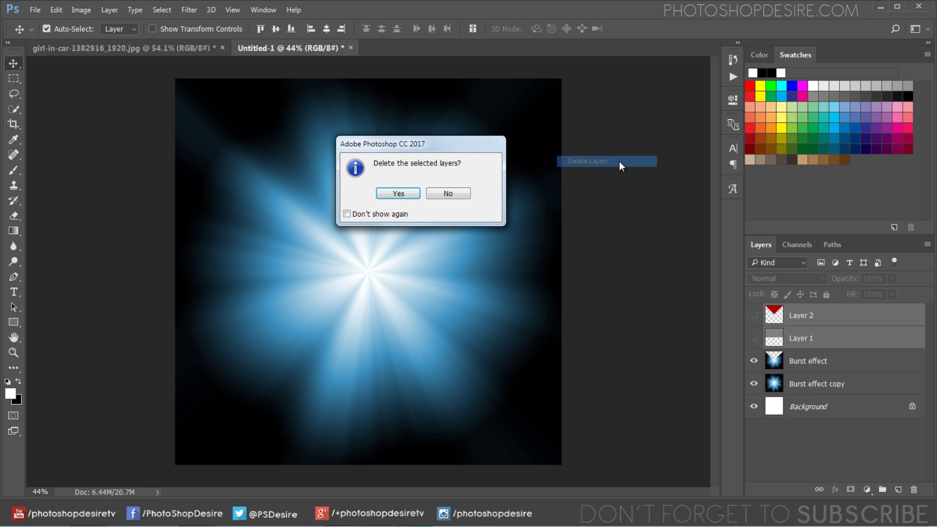
{"action": "left_click", "coordinate": [406, 193]}
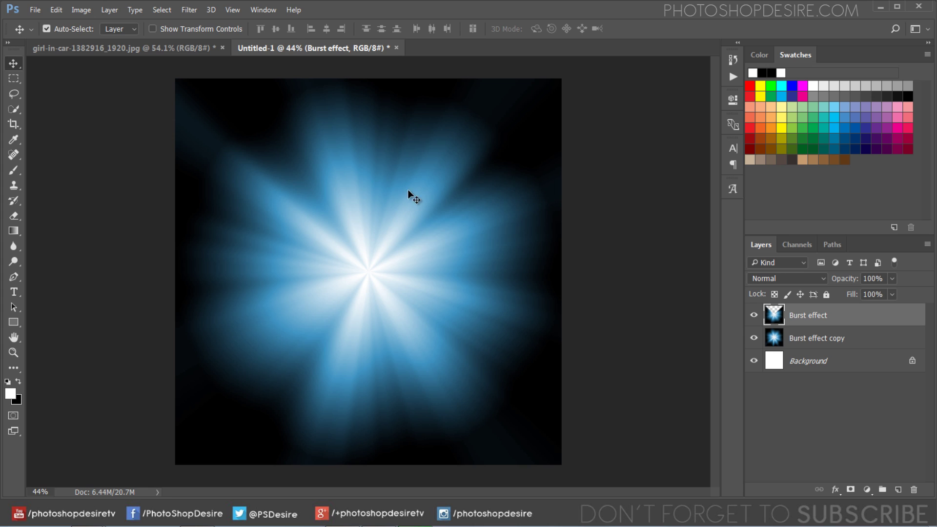
Merge both burst layers into a single Burst effect layer and check it.
{"action": "left_click", "coordinate": [802, 340], "text": "shift"}
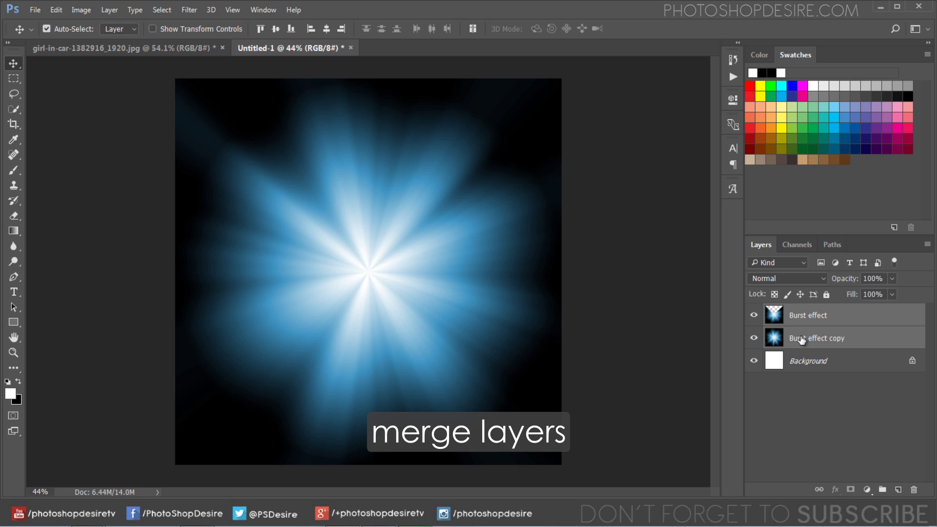
{"action": "right_click", "coordinate": [802, 341]}
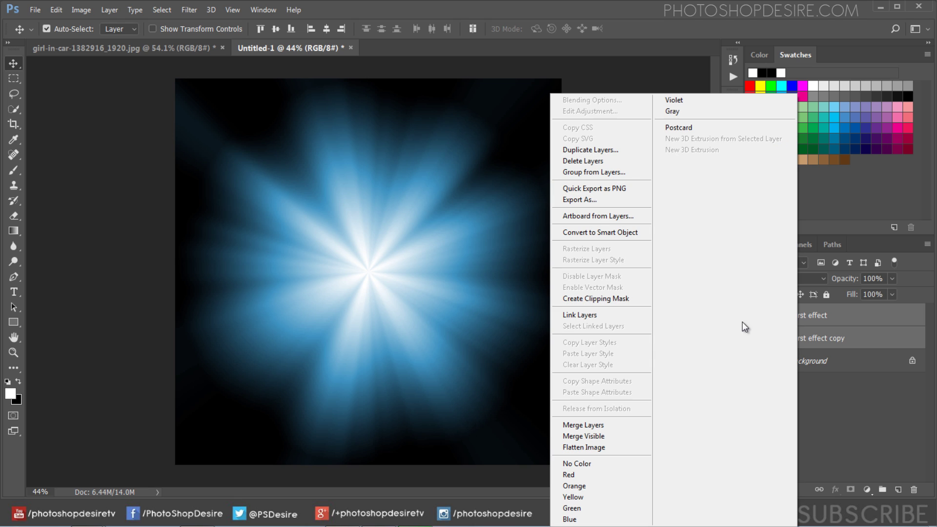
{"action": "left_click", "coordinate": [622, 423]}
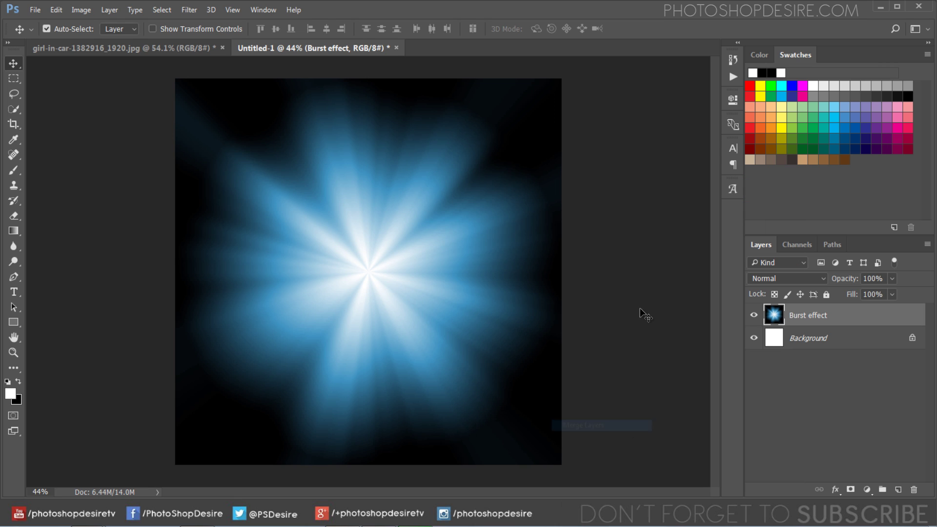
{"action": "left_click", "coordinate": [755, 316]}
{"action": "left_click", "coordinate": [754, 316]}
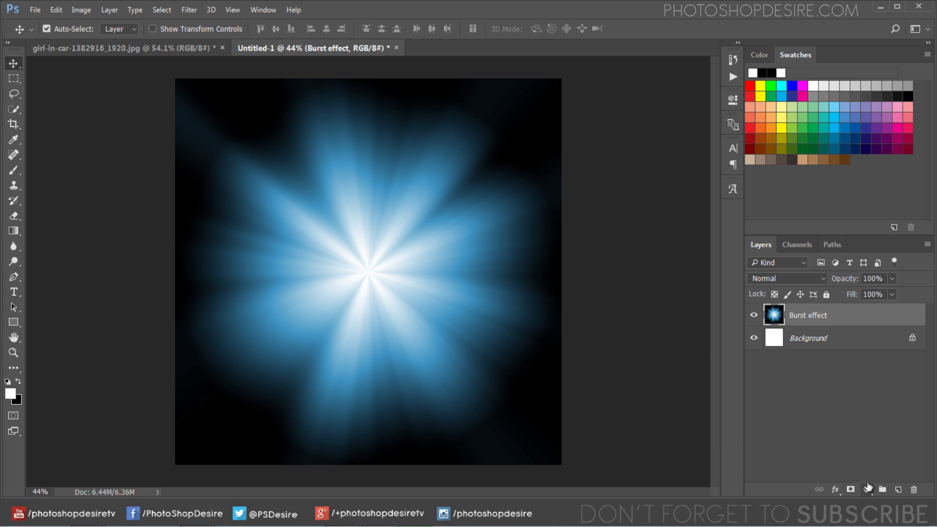
Add a Levels adjustment that darkens the burst's midtones and raises the black point.
{"action": "left_click", "coordinate": [867, 489]}
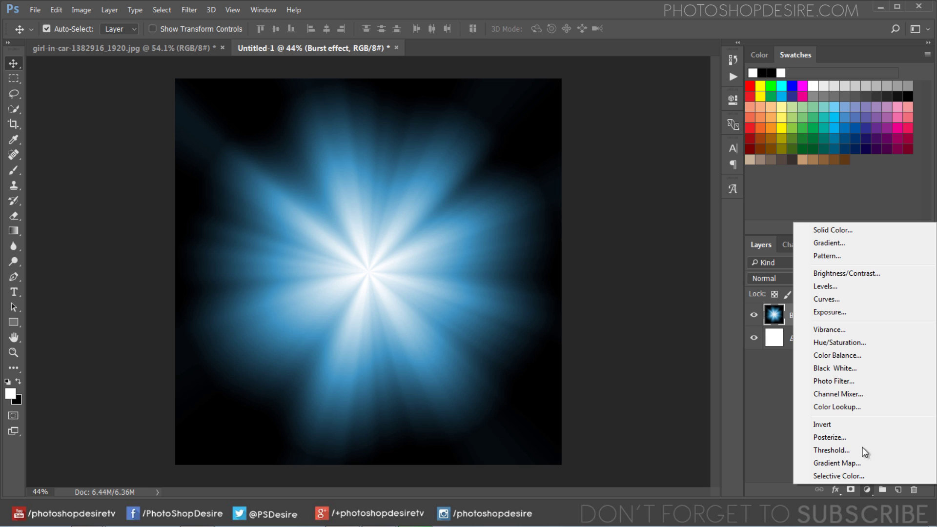
{"action": "left_click", "coordinate": [845, 288]}
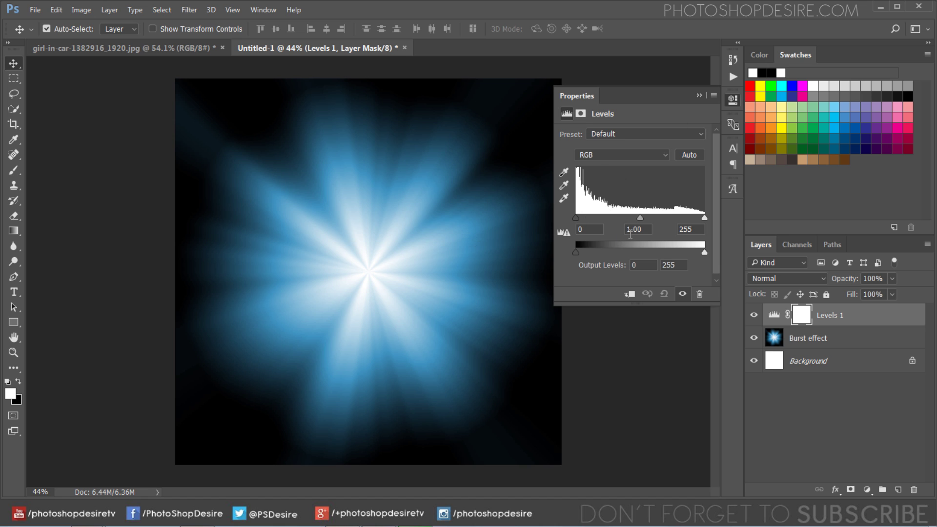
{"action": "left_click_drag", "start_coordinate": [640, 218], "coordinate": [693, 217]}
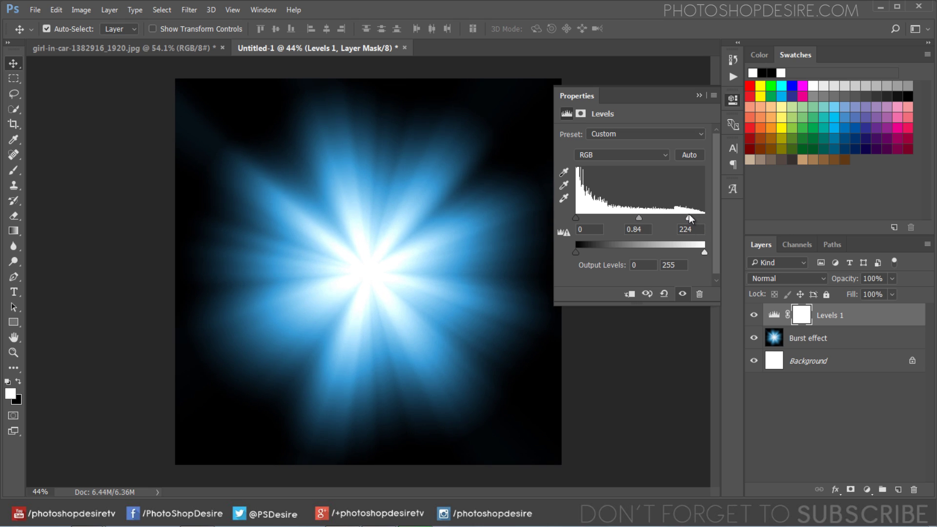
{"action": "left_click_drag", "start_coordinate": [578, 216], "coordinate": [590, 215]}
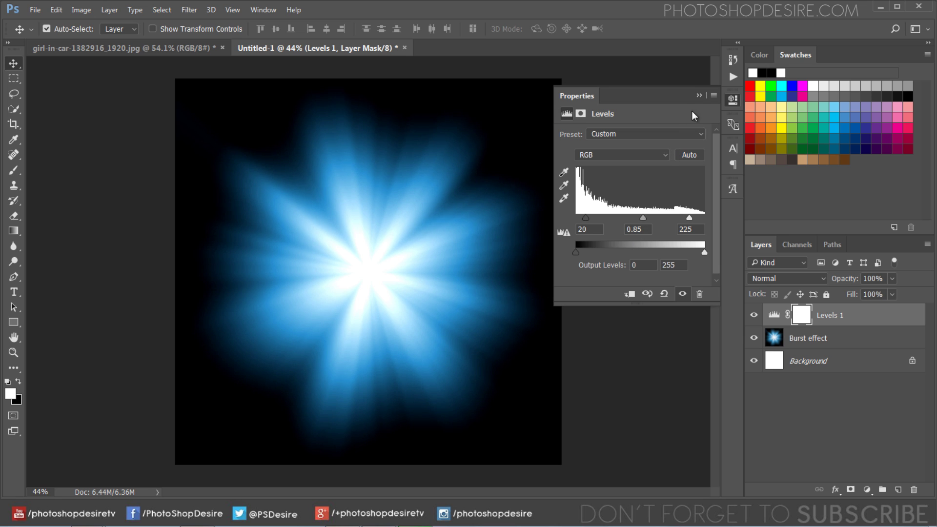
{"action": "left_click", "coordinate": [699, 97]}
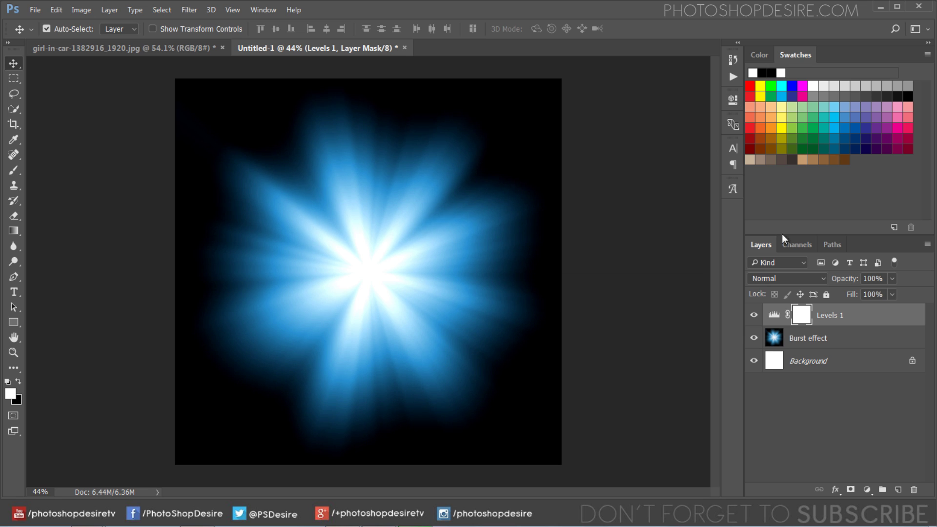
{"action": "left_click", "coordinate": [754, 316]}
{"action": "left_click", "coordinate": [754, 316]}
Add a second Levels adjustment with input levels 150 / 0.15 / 241.
{"action": "left_click", "coordinate": [868, 491]}
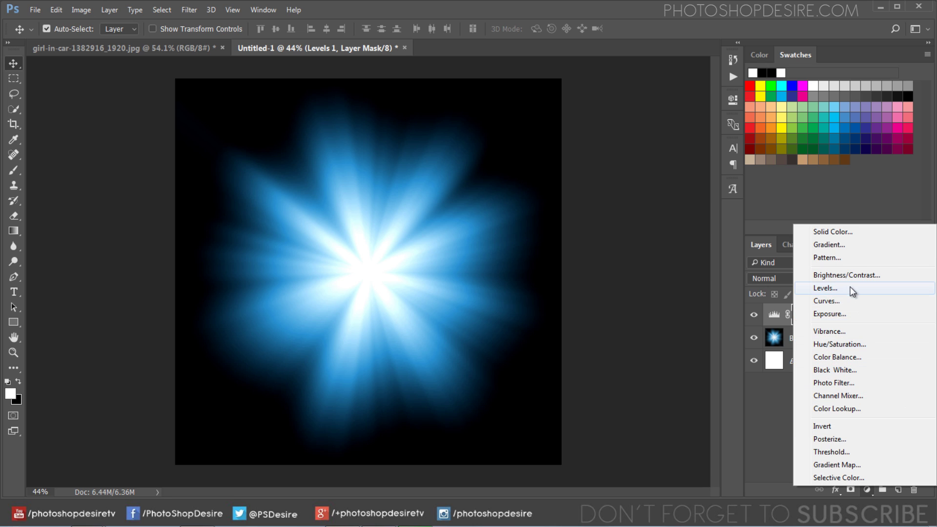
{"action": "left_click", "coordinate": [800, 289]}
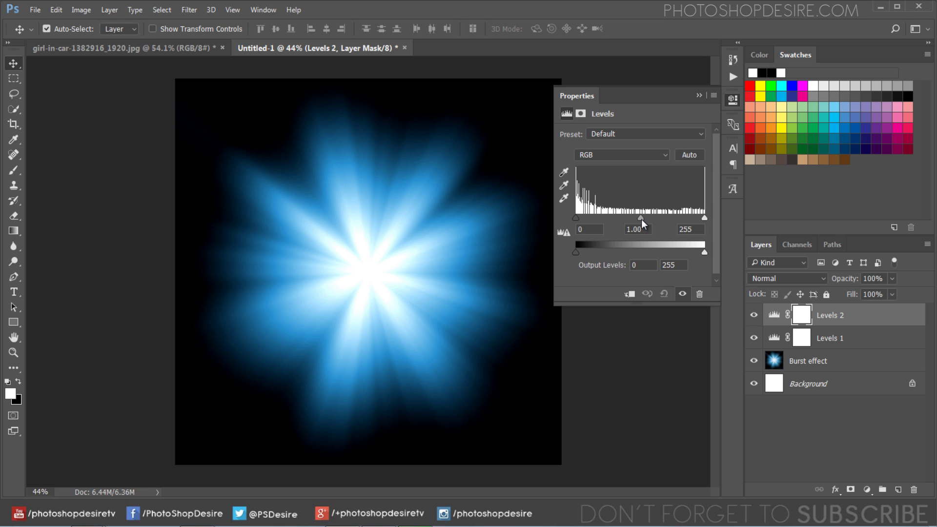
{"action": "left_click_drag", "start_coordinate": [641, 220], "coordinate": [691, 218]}
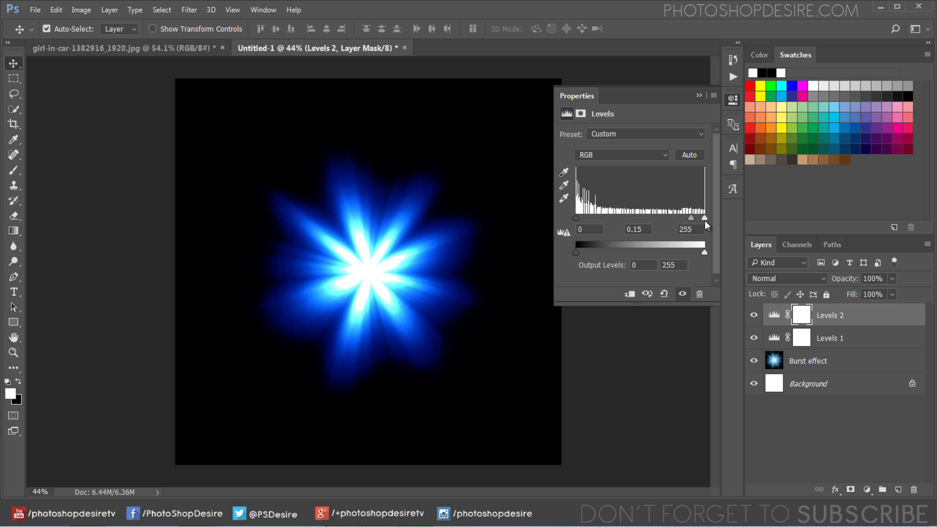
{"action": "left_click_drag", "start_coordinate": [705, 219], "coordinate": [697, 220]}
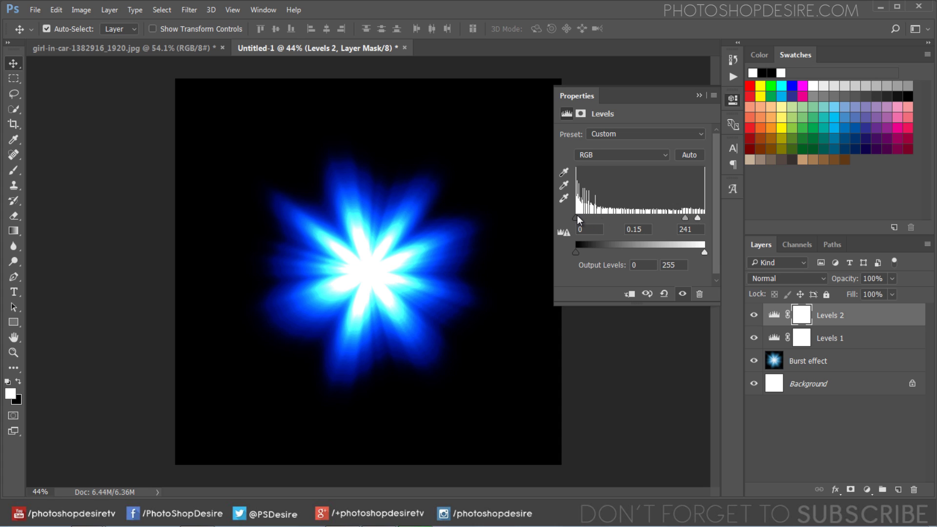
{"action": "left_click_drag", "start_coordinate": [577, 215], "coordinate": [648, 219]}
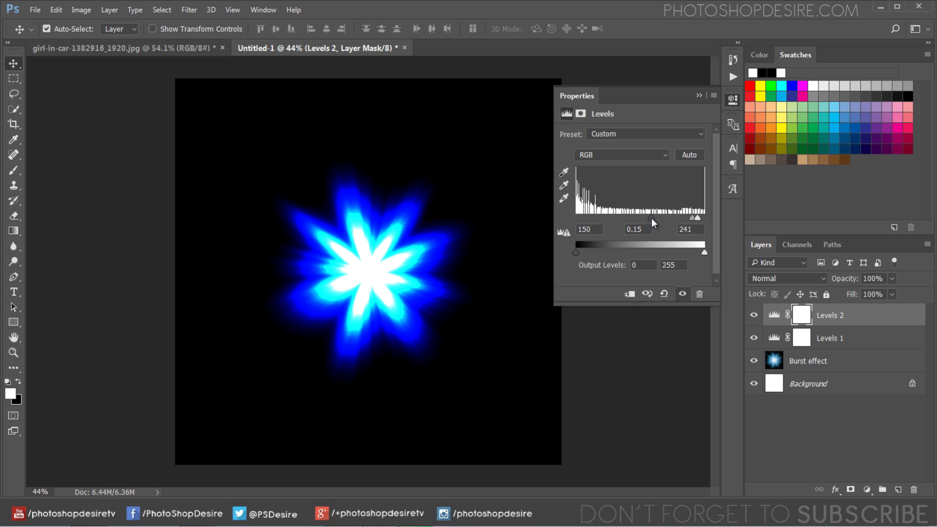
{"action": "left_click_drag", "start_coordinate": [651, 218], "coordinate": [651, 219]}
{"action": "left_click", "coordinate": [699, 96]}
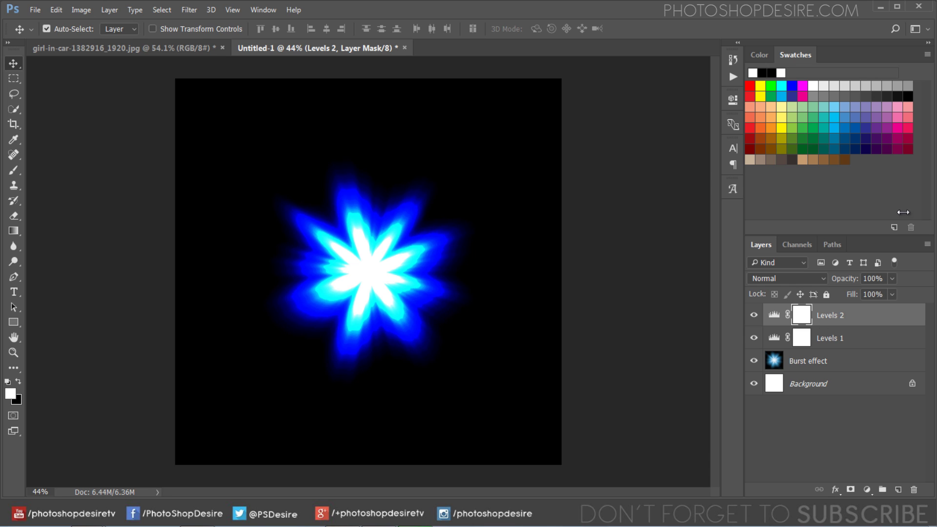
Set Levels 2 to Screen blending and compare the brighter glow.
{"action": "left_click", "coordinate": [775, 315]}
{"action": "left_click", "coordinate": [802, 278]}
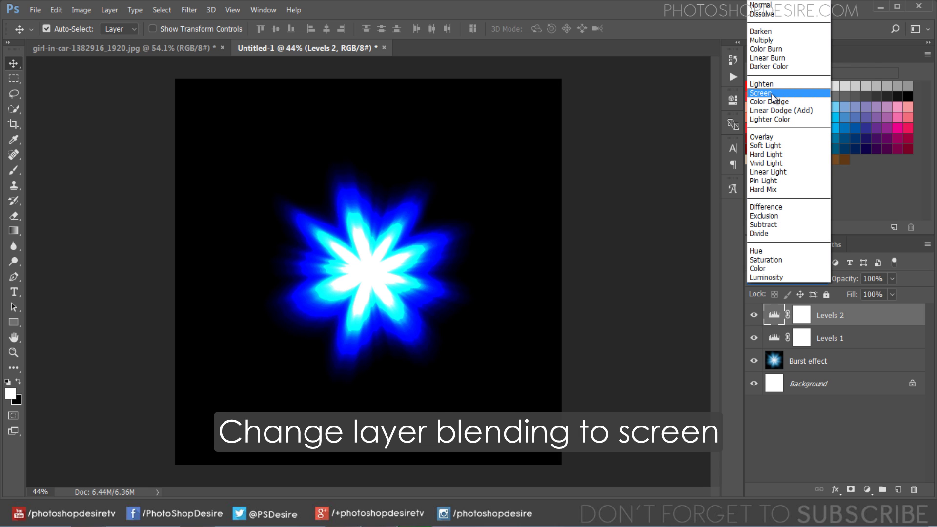
{"action": "left_click", "coordinate": [773, 93]}
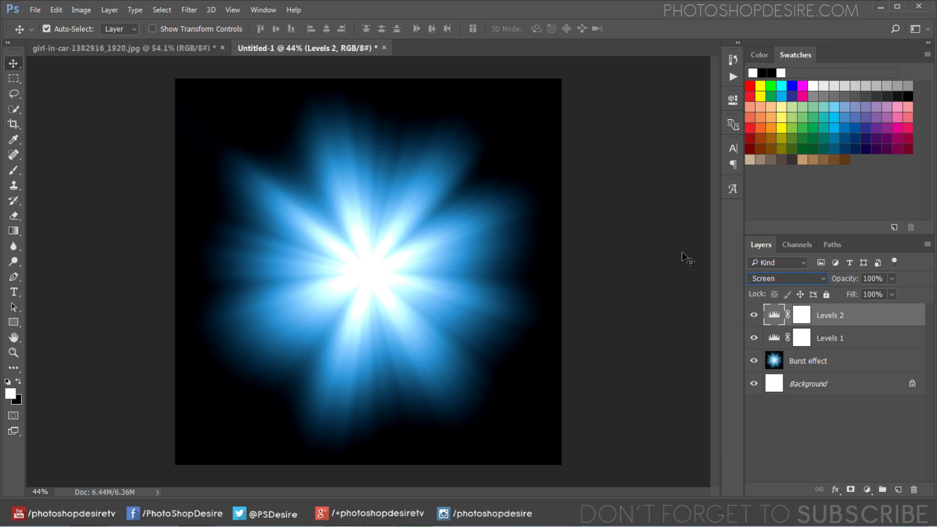
{"action": "left_click", "coordinate": [753, 315]}
{"action": "left_click", "coordinate": [753, 315]}
{"action": "left_click", "coordinate": [867, 489]}
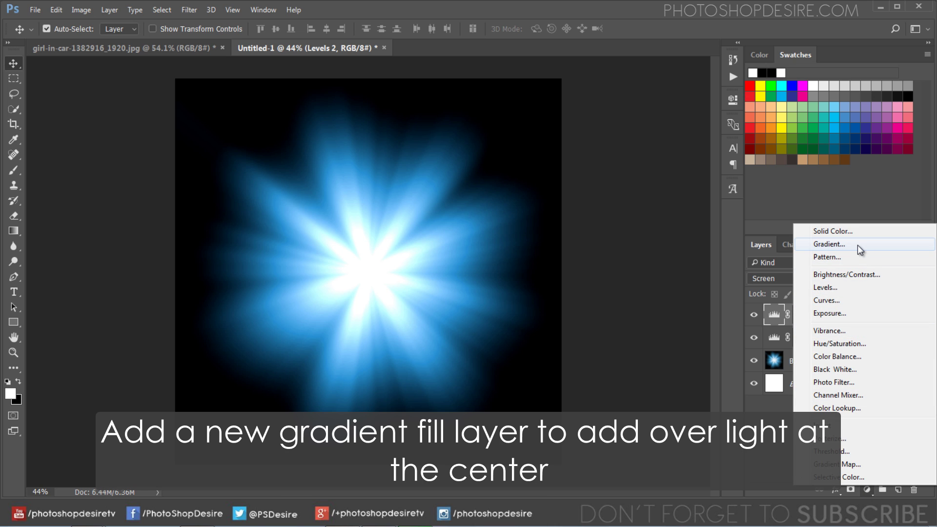
Add a radial Foreground to Transparent gradient fill layer with scale reduced to 30%.
{"action": "left_click", "coordinate": [857, 245]}
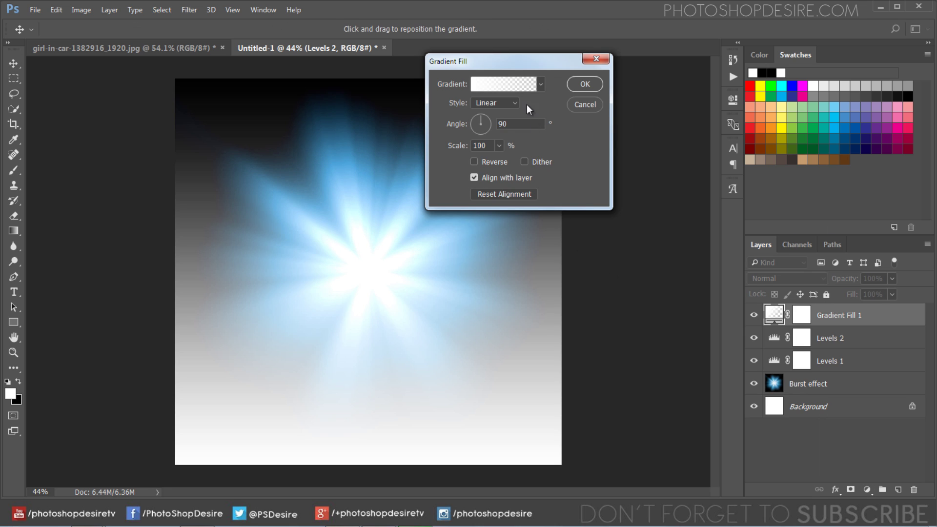
{"action": "left_click", "coordinate": [515, 83]}
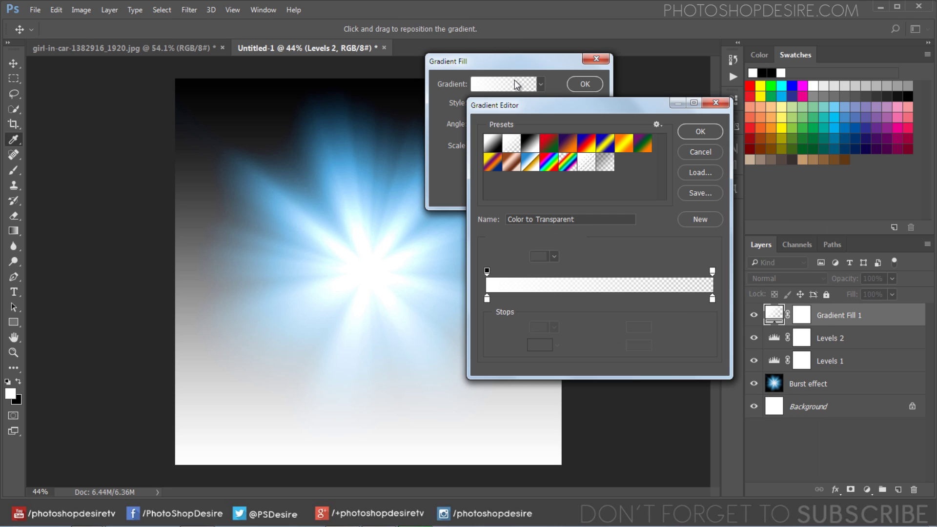
{"action": "left_click", "coordinate": [511, 149]}
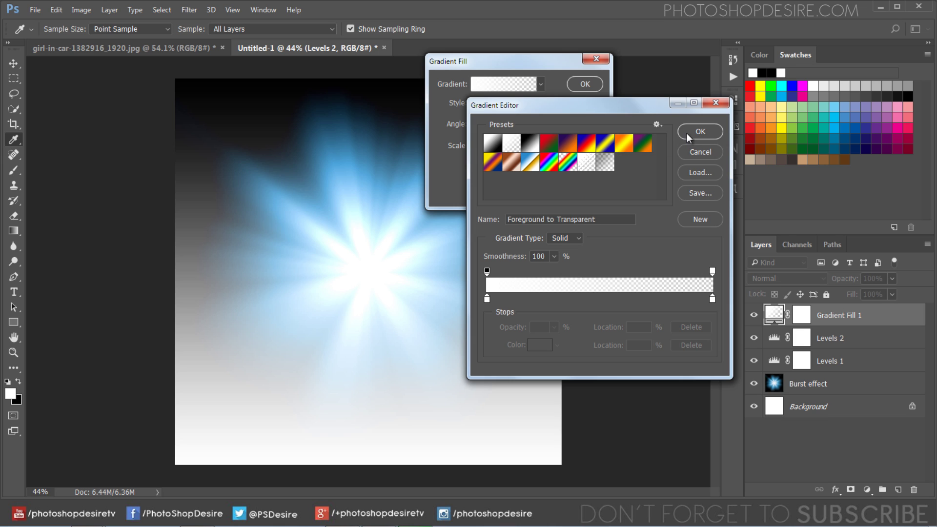
{"action": "left_click", "coordinate": [687, 133]}
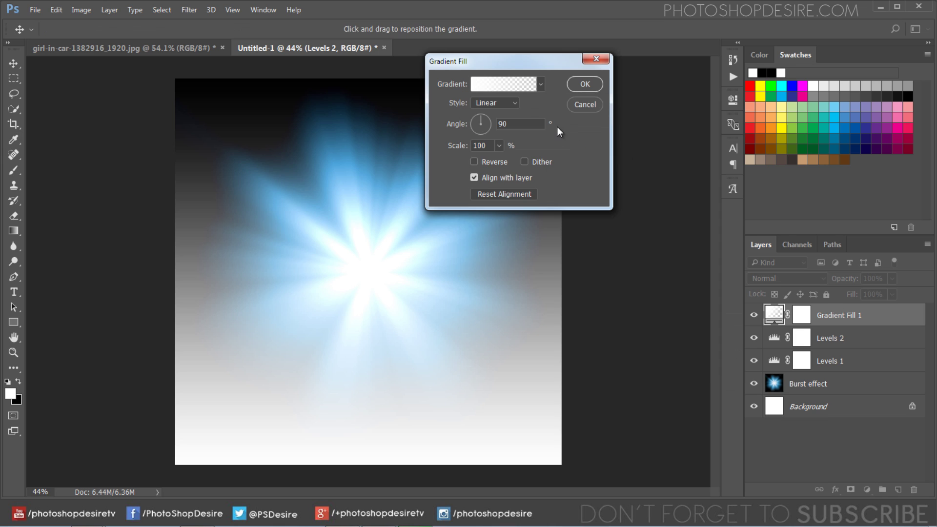
{"action": "left_click", "coordinate": [517, 104]}
{"action": "left_click", "coordinate": [495, 123]}
{"action": "left_click", "coordinate": [500, 146]}
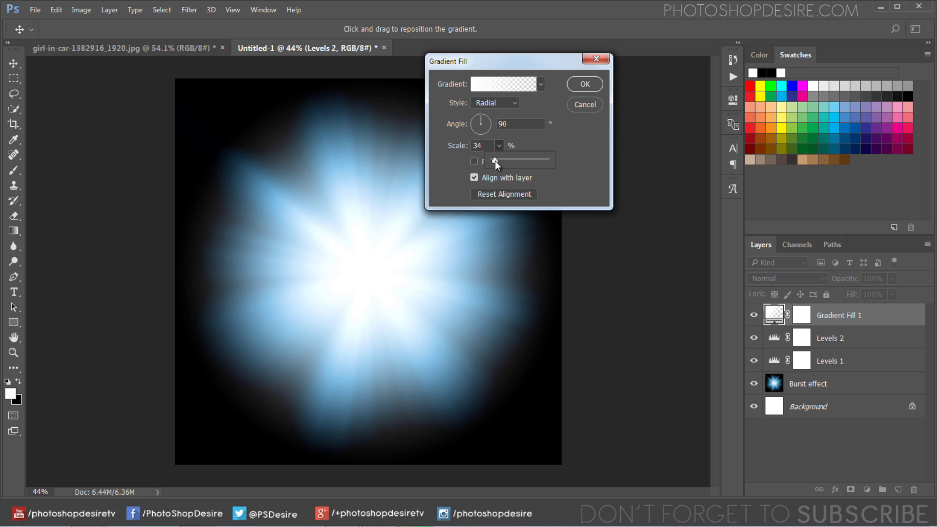
{"action": "left_click", "coordinate": [487, 145]}
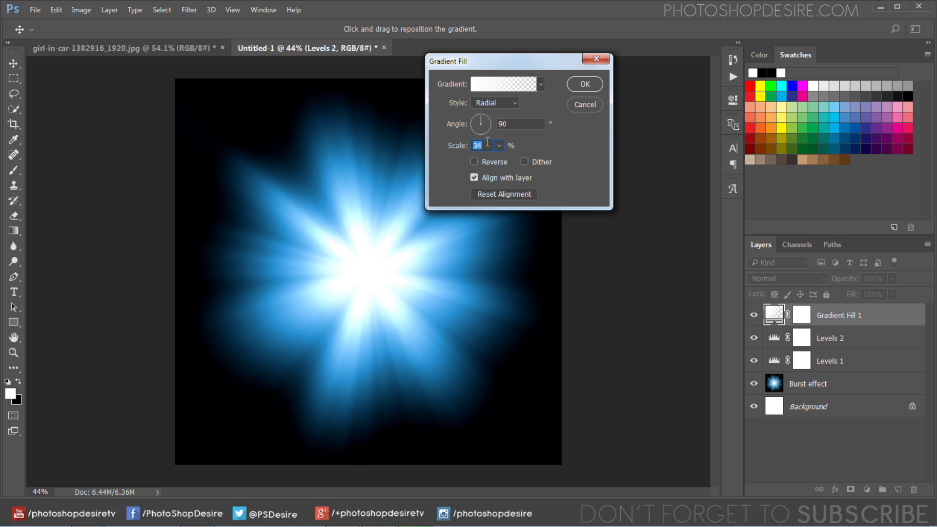
{"action": "type", "text": "39"}
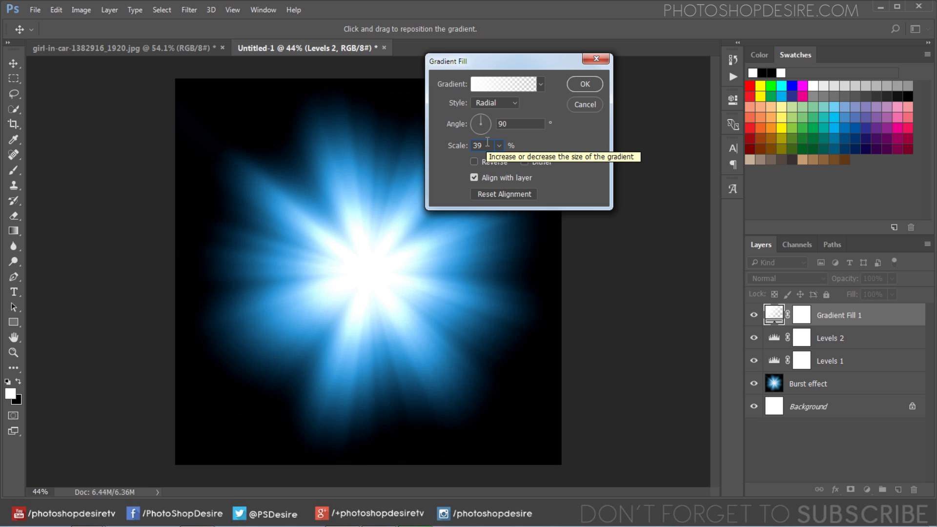
{"action": "left_click", "coordinate": [487, 145]}
{"action": "type", "text": "3"}
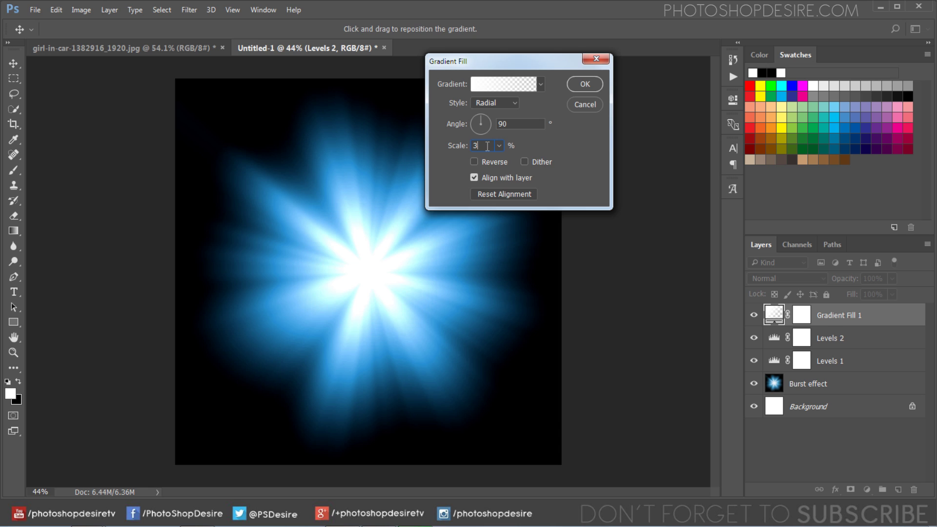
{"action": "type", "text": "0"}
{"action": "left_click", "coordinate": [578, 86]}
Set Gradient Fill 1 to Screen blending and compare it against the burst.
{"action": "left_click", "coordinate": [755, 315]}
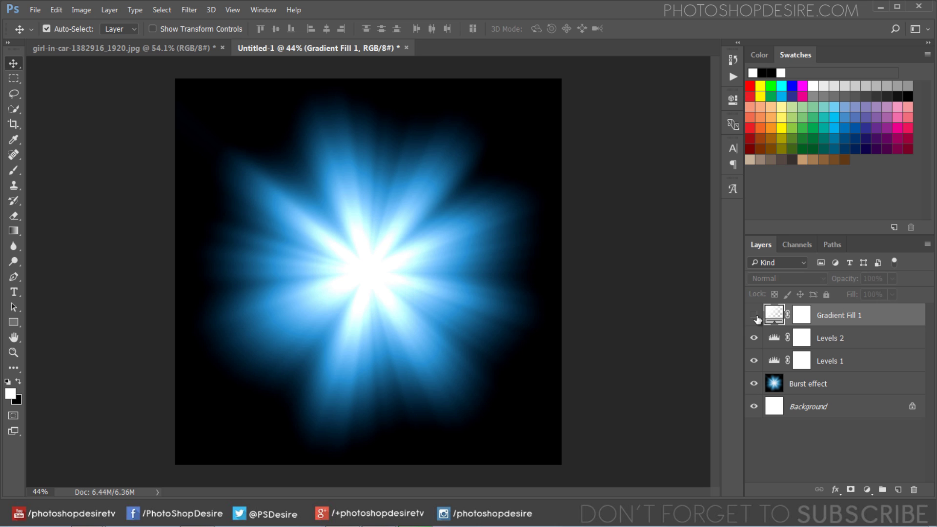
{"action": "left_click", "coordinate": [754, 315]}
{"action": "left_click", "coordinate": [754, 315]}
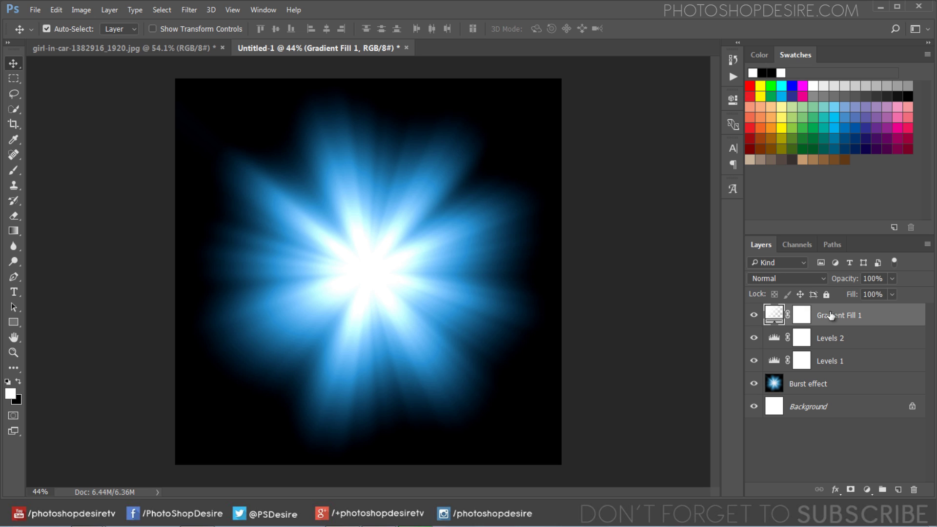
{"action": "left_click", "coordinate": [792, 277]}
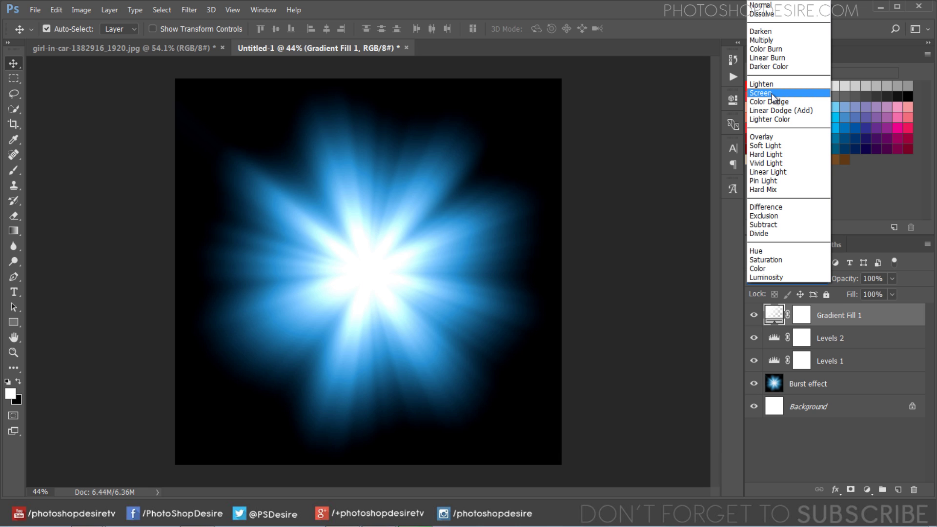
{"action": "left_click", "coordinate": [772, 94]}
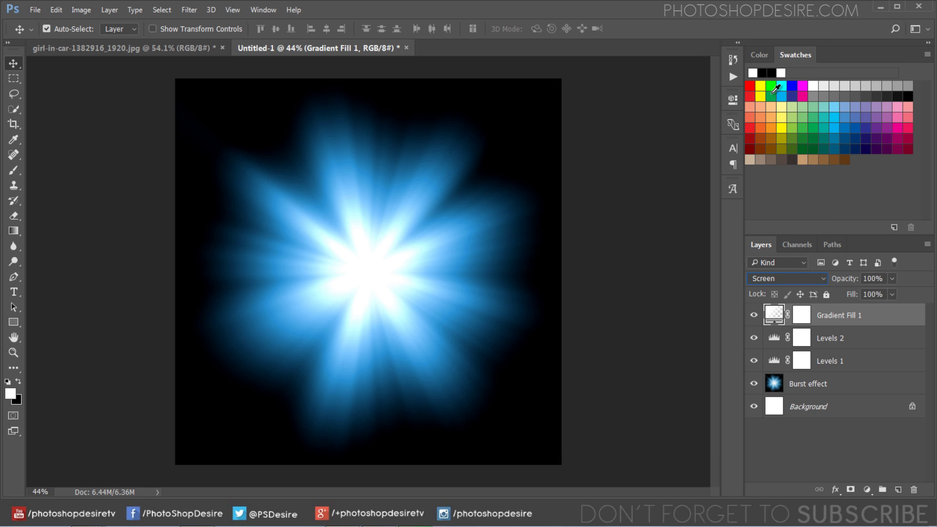
{"action": "left_click", "coordinate": [754, 316]}
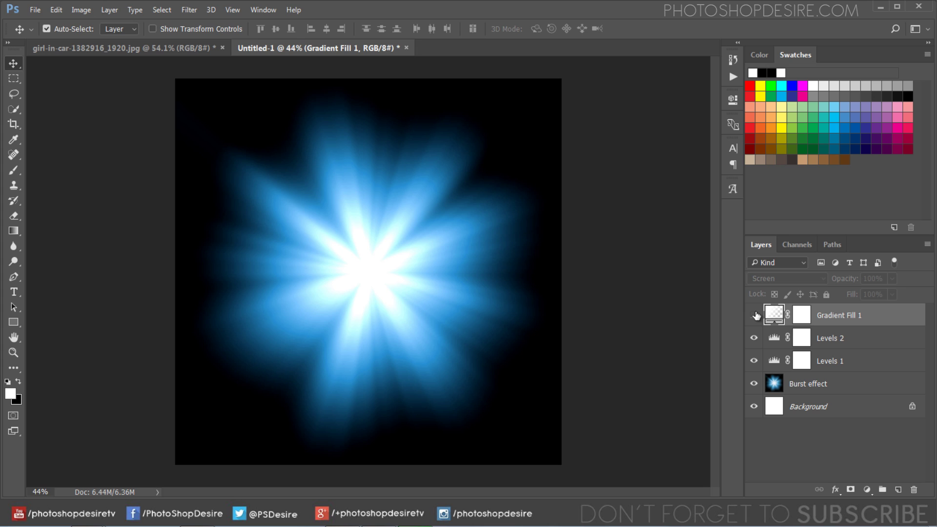
Select Gradient Fill 1, Levels 2, Levels 1 and Burst effect together.
{"action": "left_click", "coordinate": [824, 336]}
{"action": "left_click", "coordinate": [827, 317]}
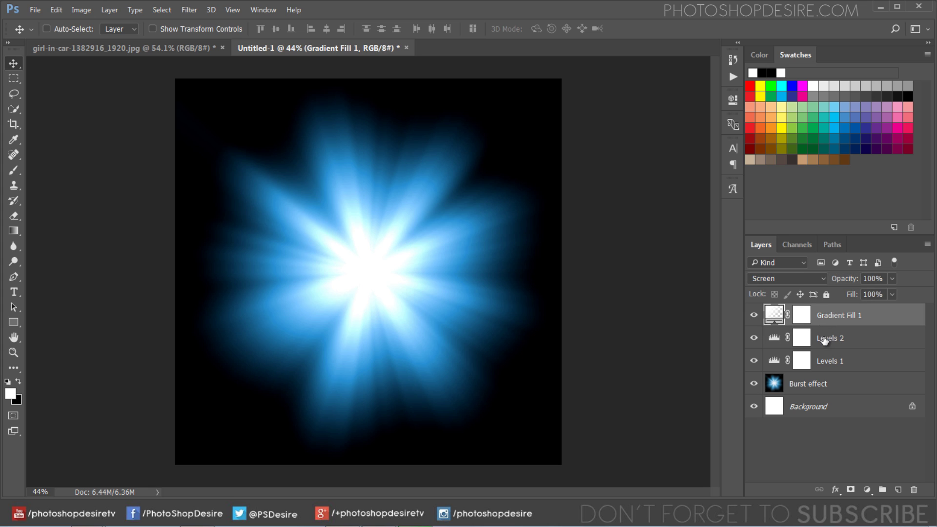
{"action": "left_click", "coordinate": [826, 339], "text": "ctrl"}
{"action": "left_click", "coordinate": [825, 361], "text": "ctrl"}
{"action": "left_click", "coordinate": [820, 380], "text": "ctrl"}
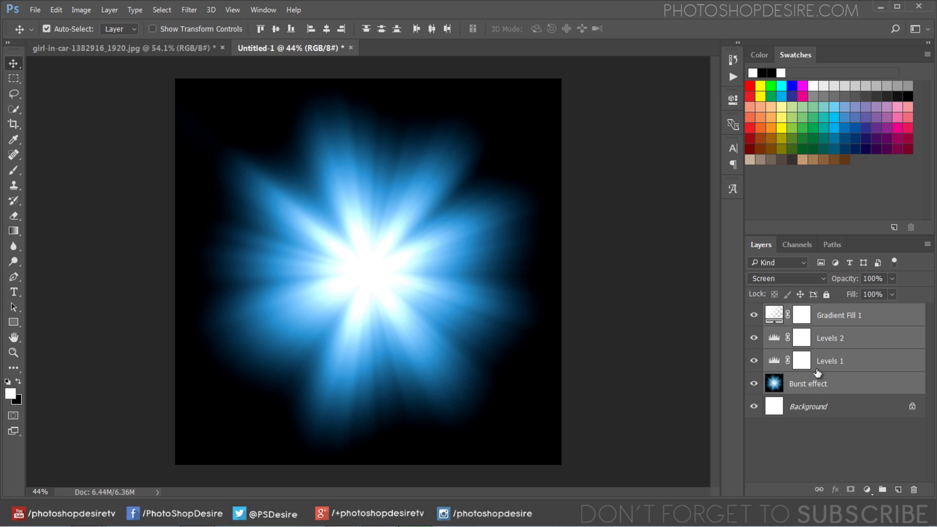
Merge the burst, both Levels layers and the gradient fill into Gradient Fill 1.
{"action": "right_click", "coordinate": [814, 383]}
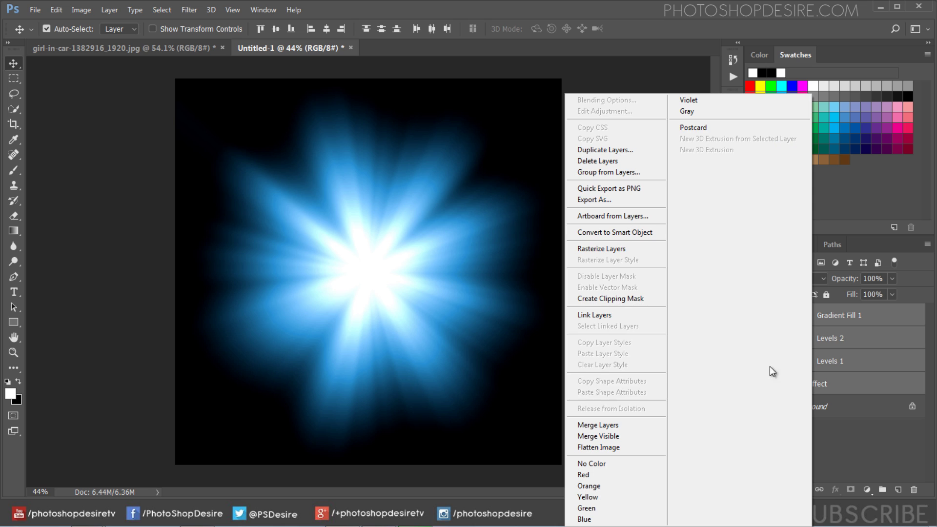
{"action": "left_click", "coordinate": [639, 426]}
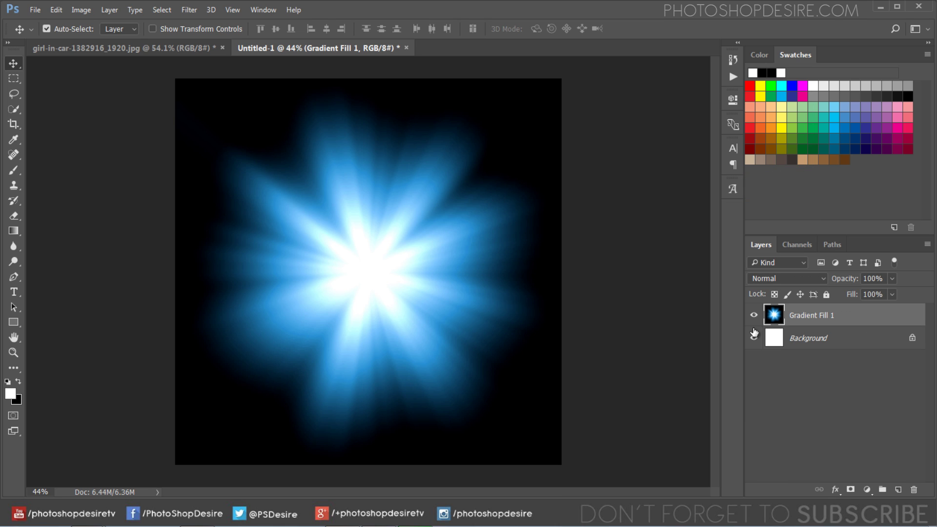
{"action": "left_click", "coordinate": [755, 316]}
{"action": "left_click", "coordinate": [756, 315]}
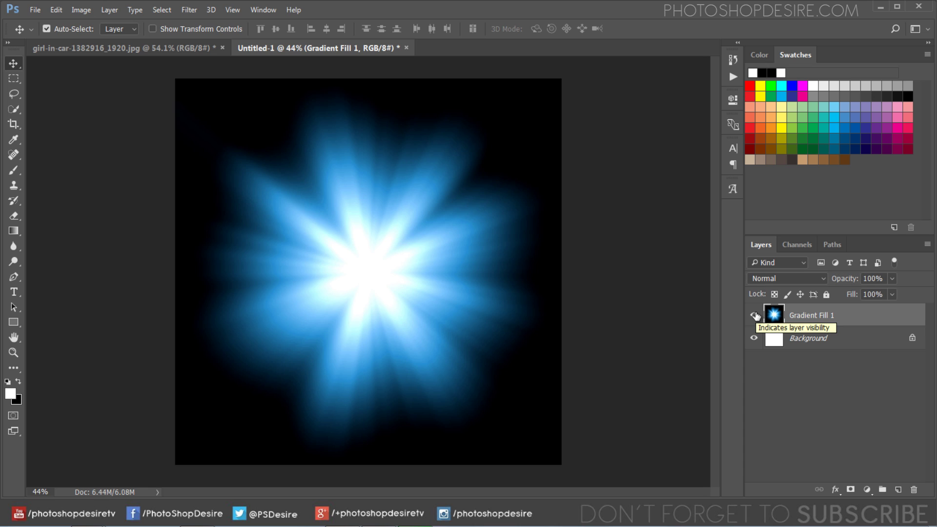
Duplicate the merged layer as Gradient Fill 1 copy.
{"action": "right_click", "coordinate": [806, 313]}
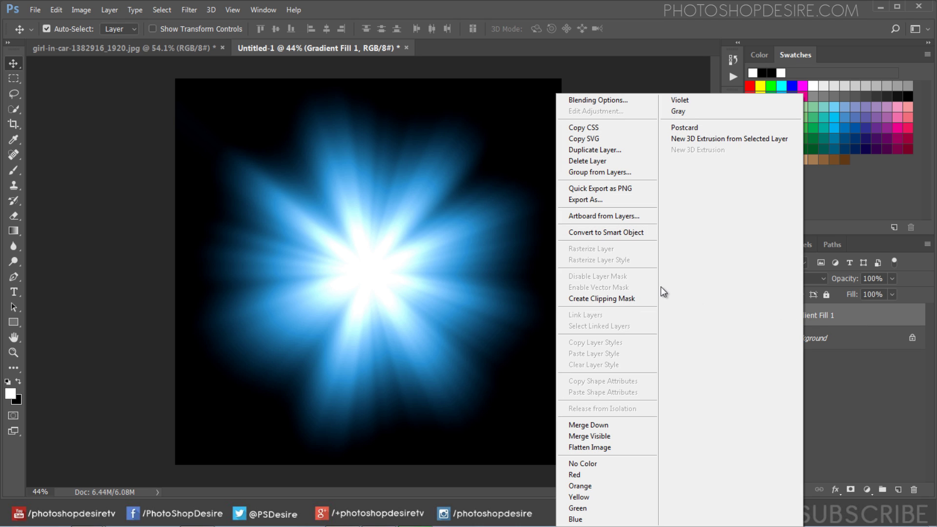
{"action": "left_click", "coordinate": [611, 151]}
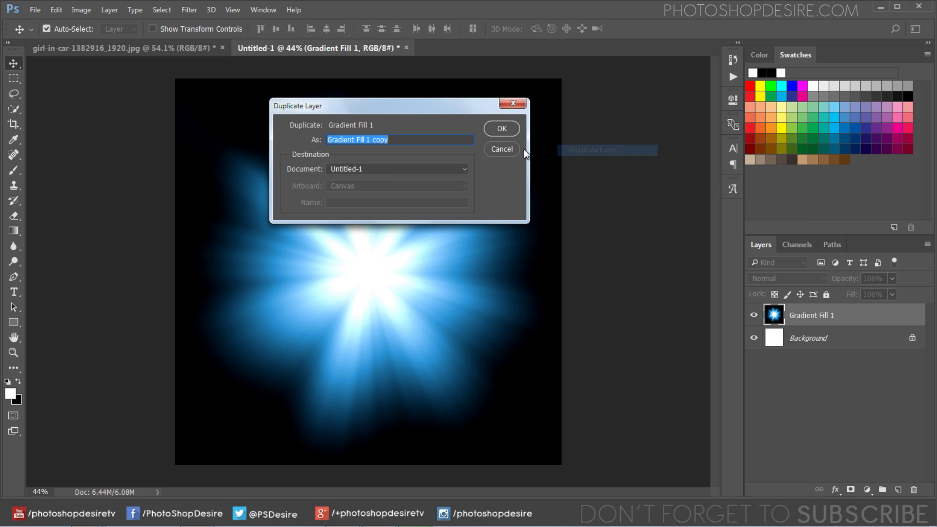
{"action": "left_click", "coordinate": [506, 130]}
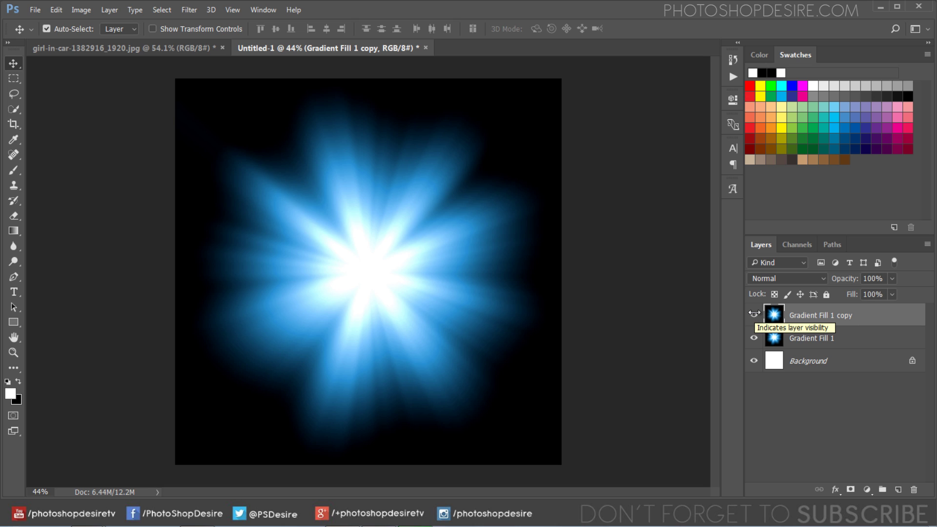
{"action": "left_click", "coordinate": [194, 14]}
{"action": "mouse_move", "coordinate": [219, 138]}
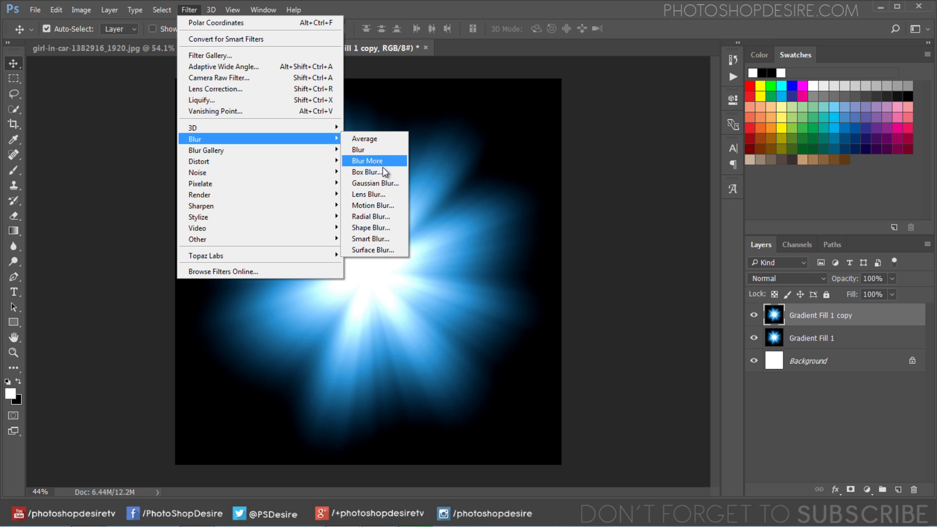
Give Gradient Fill 1 copy a Zoom Radial Blur of amount 30 at Best quality.
{"action": "left_click", "coordinate": [397, 216]}
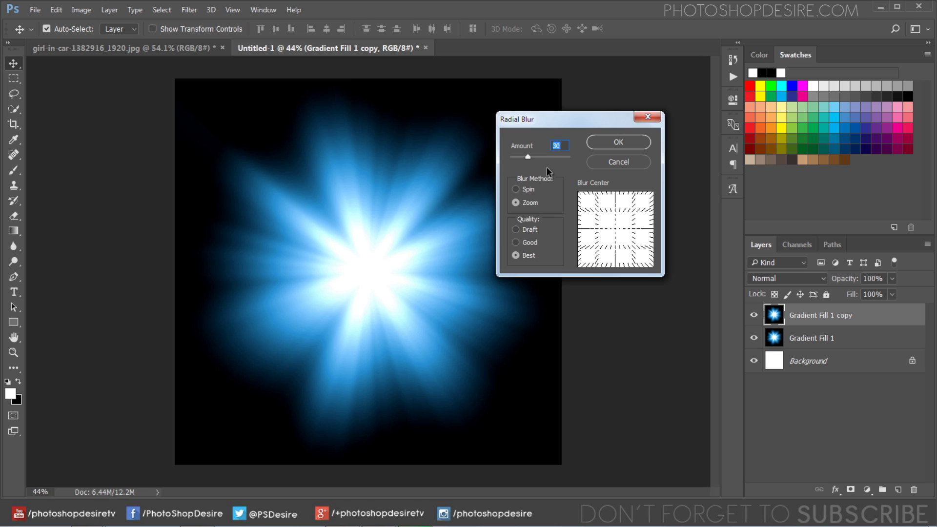
{"action": "left_click", "coordinate": [566, 144]}
{"action": "left_click", "coordinate": [633, 141]}
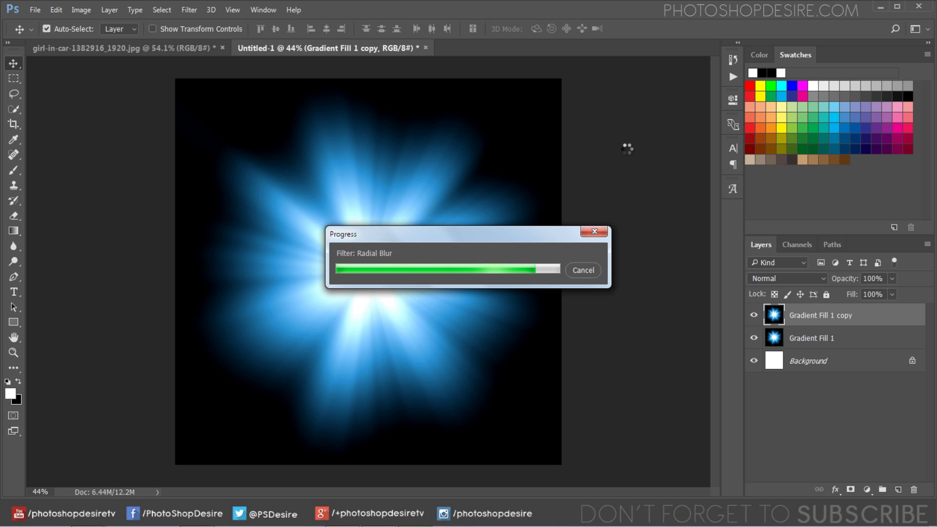
{"action": "left_click", "coordinate": [798, 338], "text": "shift"}
Merge the two glow layers into Gradient Fill 1 copy.
{"action": "right_click", "coordinate": [798, 338]}
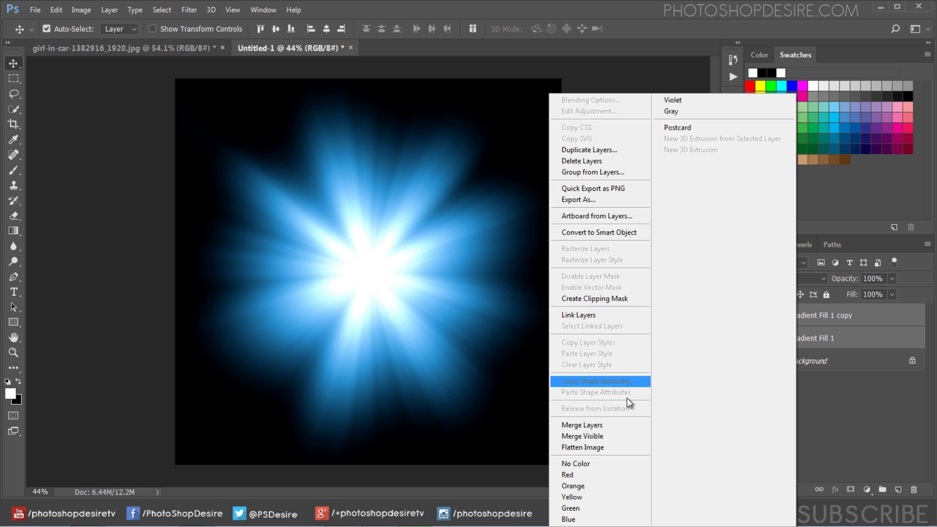
{"action": "left_click", "coordinate": [624, 426]}
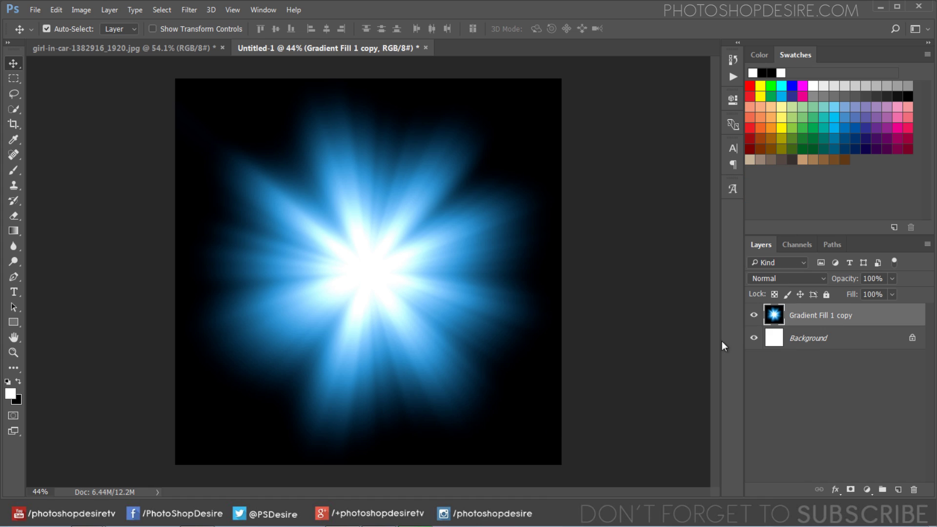
{"action": "left_click", "coordinate": [754, 316]}
Duplicate the merged glow as Gradient Fill 1 copy 2 in Screen blend mode.
{"action": "right_click", "coordinate": [799, 315]}
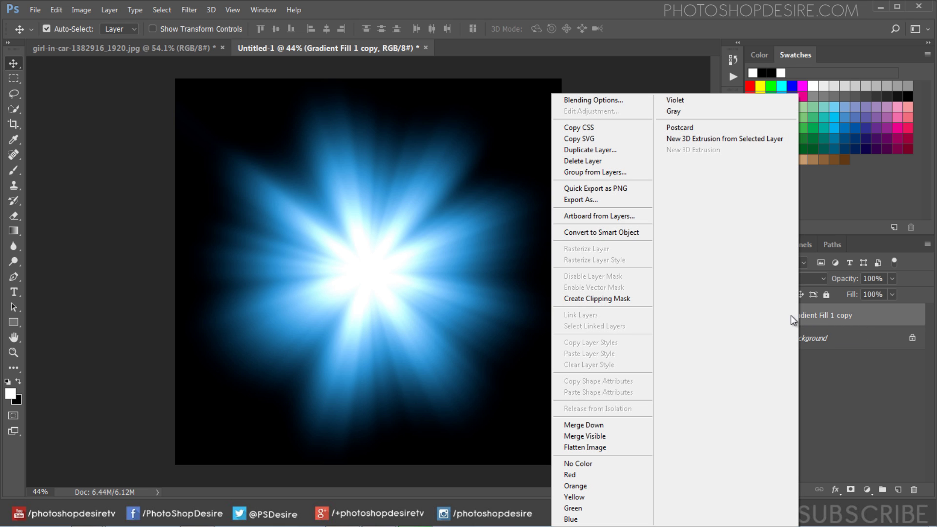
{"action": "left_click", "coordinate": [614, 151]}
{"action": "left_click", "coordinate": [508, 128]}
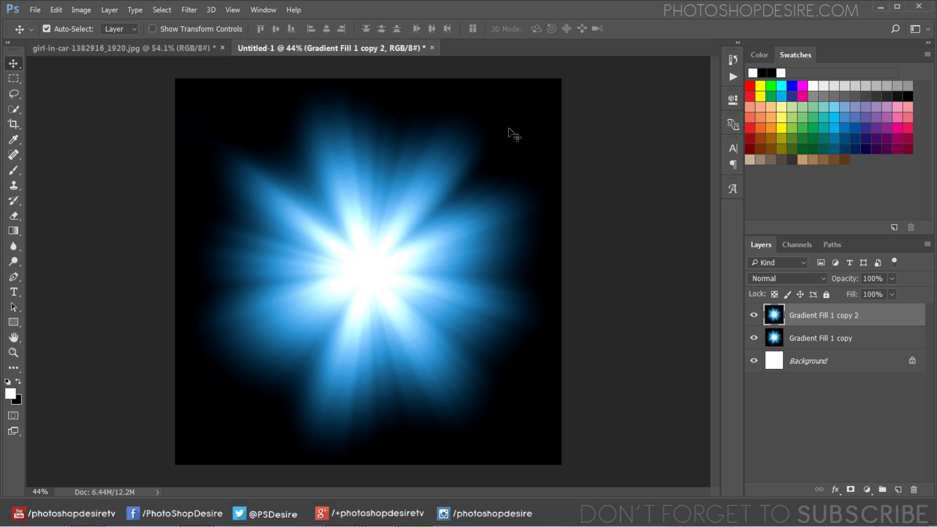
{"action": "left_click", "coordinate": [798, 281]}
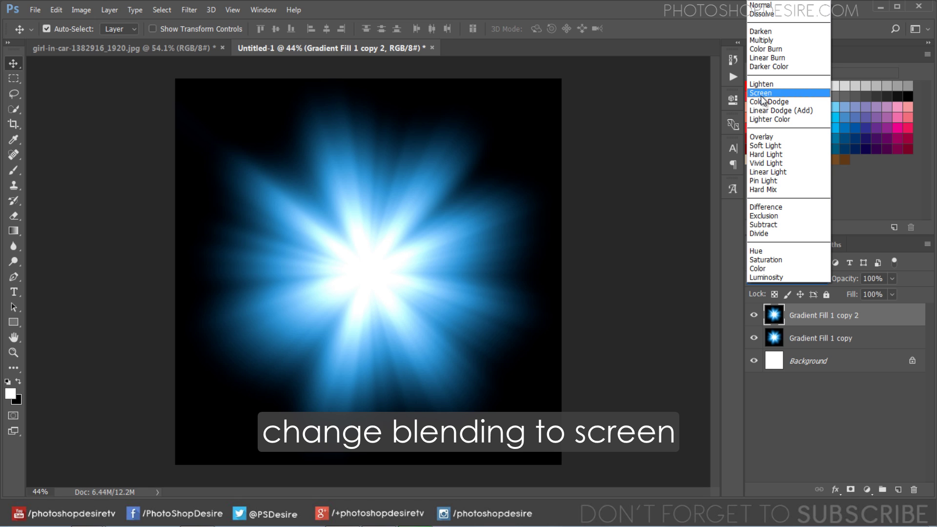
{"action": "left_click", "coordinate": [762, 94]}
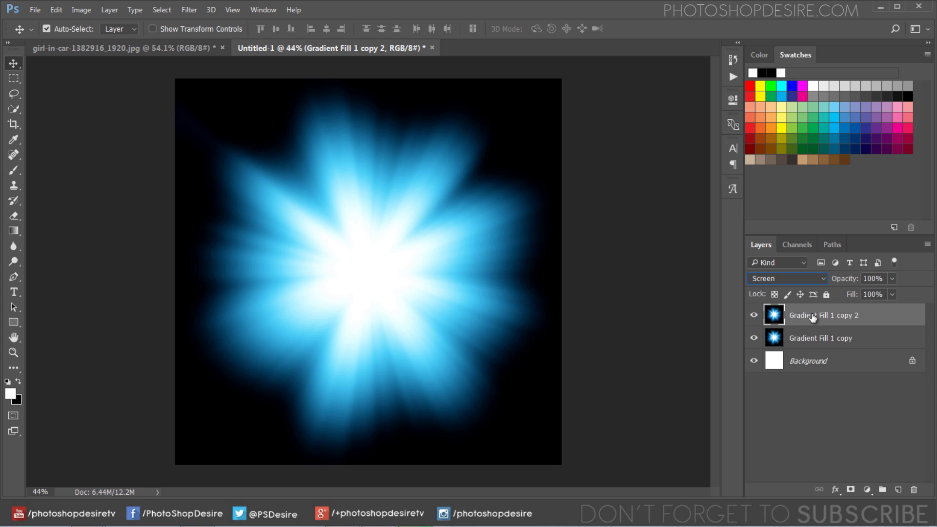
{"action": "left_click", "coordinate": [822, 340]}
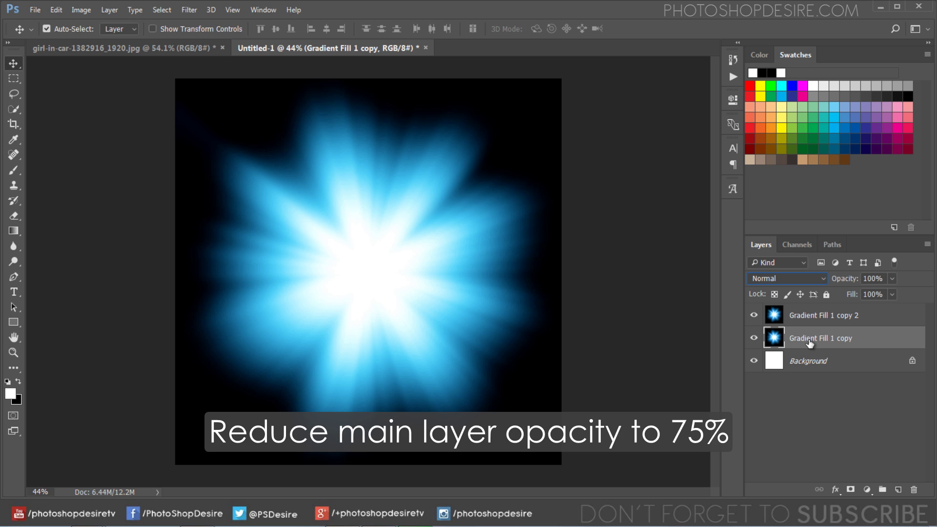
Set Gradient Fill 1 copy to 75% opacity and scale copy 2 proportionally to 50%.
{"action": "left_click_drag", "start_coordinate": [853, 285], "coordinate": [839, 282]}
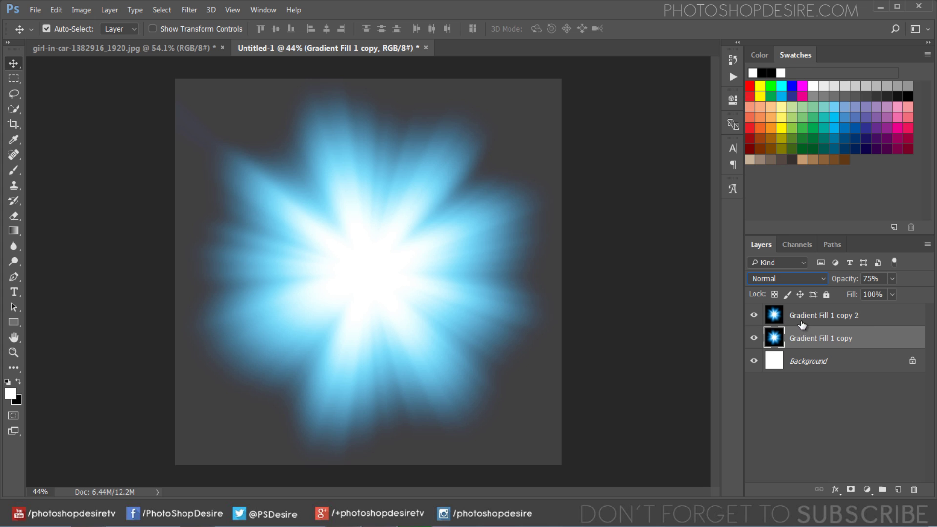
{"action": "left_click", "coordinate": [806, 317]}
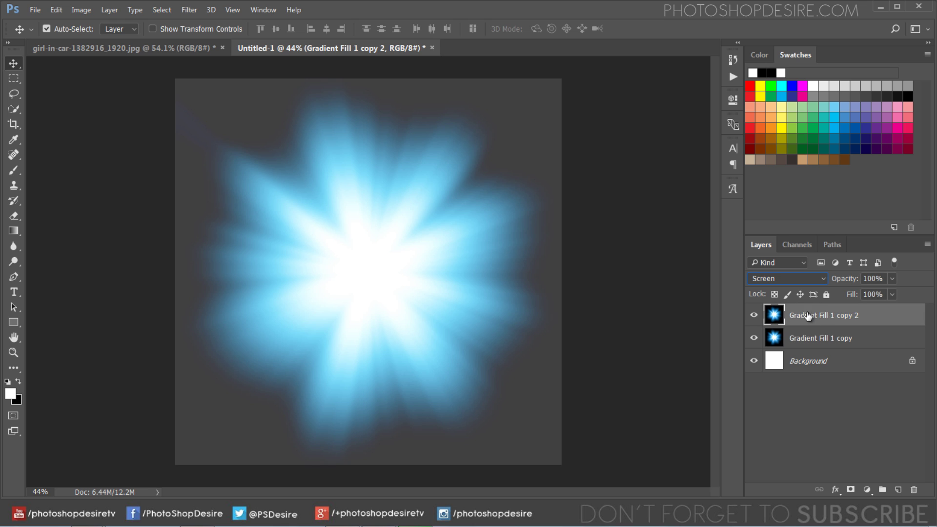
{"action": "left_click", "coordinate": [61, 10]}
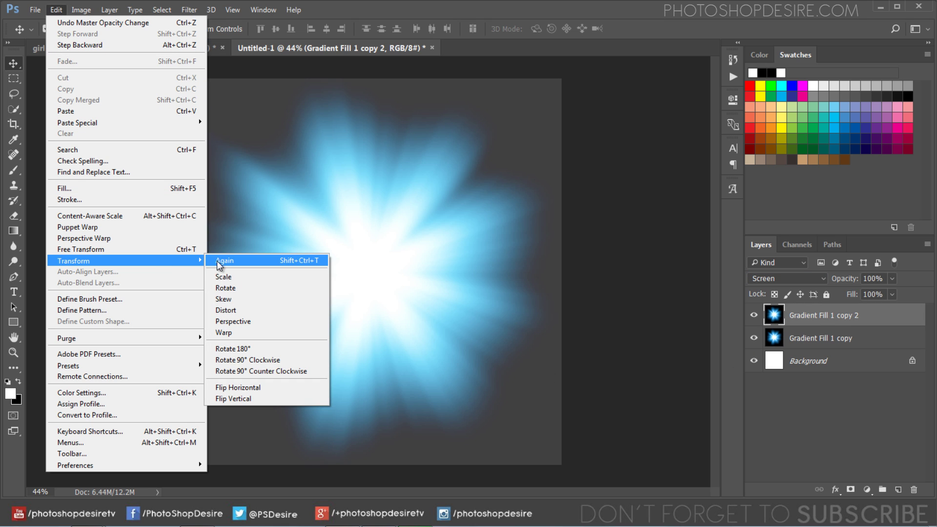
{"action": "mouse_move", "coordinate": [124, 261]}
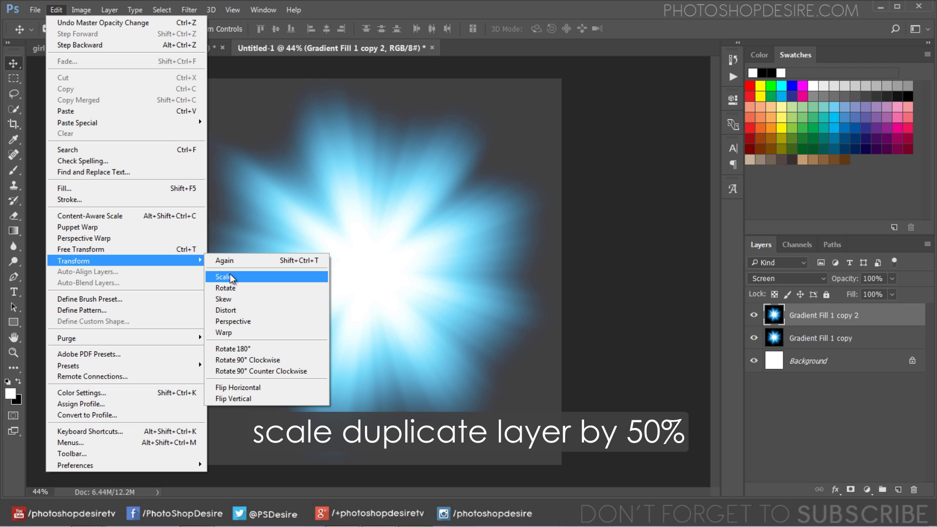
{"action": "left_click", "coordinate": [231, 278]}
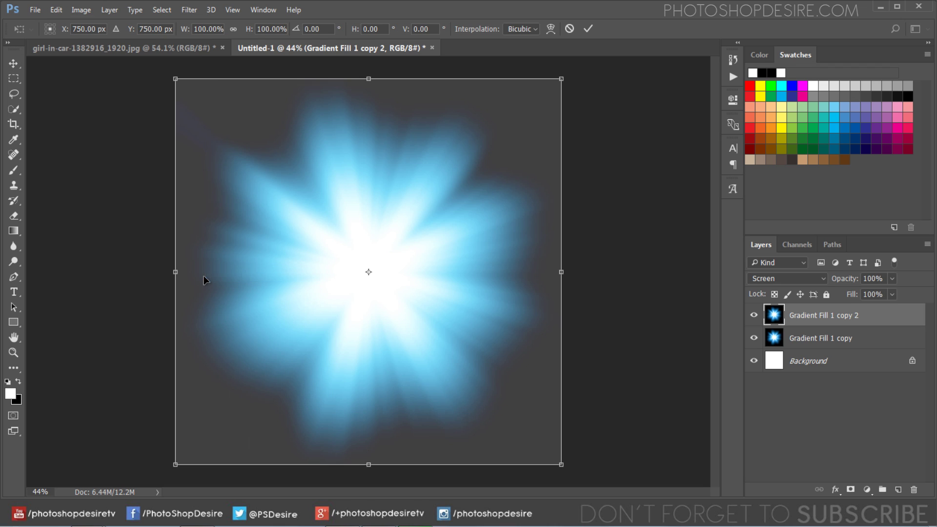
{"action": "left_click", "coordinate": [235, 29]}
{"action": "left_click", "coordinate": [193, 29]}
{"action": "type", "text": "50"}
{"action": "key", "text": "Return"}
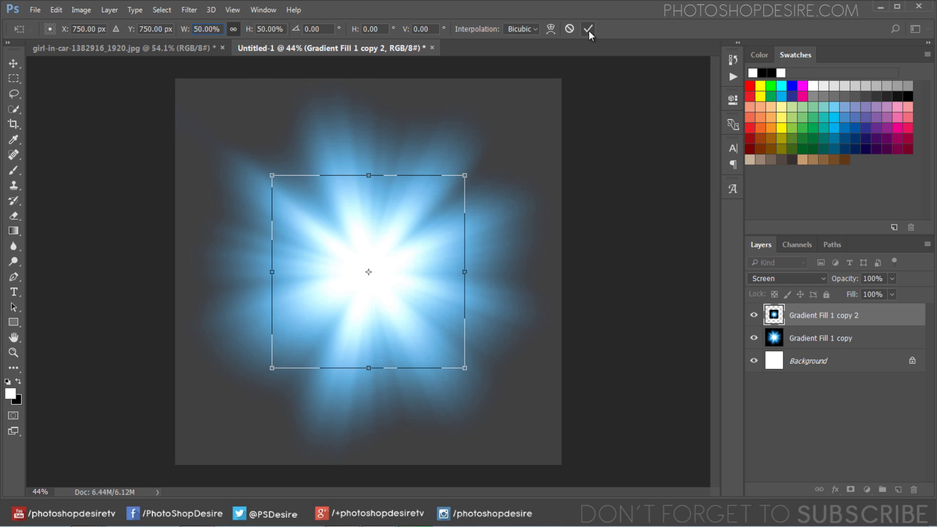
{"action": "left_click", "coordinate": [589, 31]}
{"action": "left_click", "coordinate": [754, 315]}
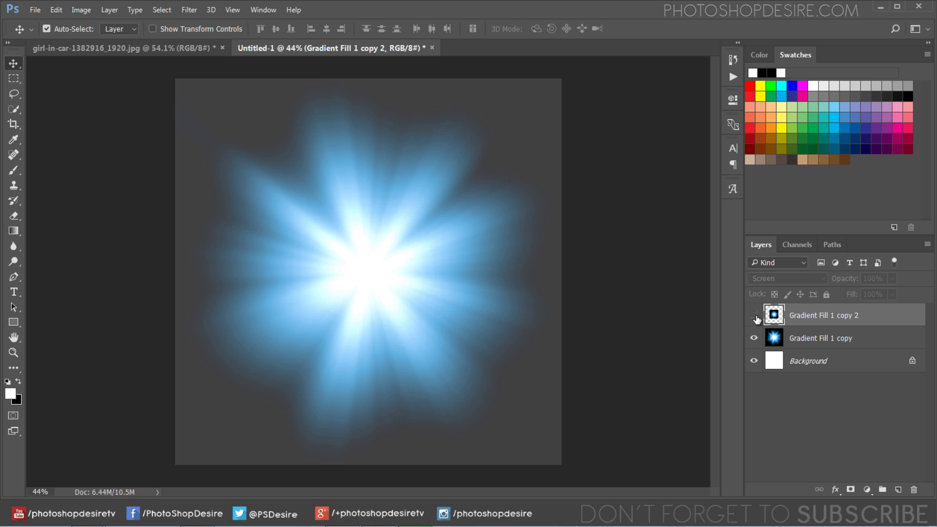
{"action": "left_click", "coordinate": [754, 338]}
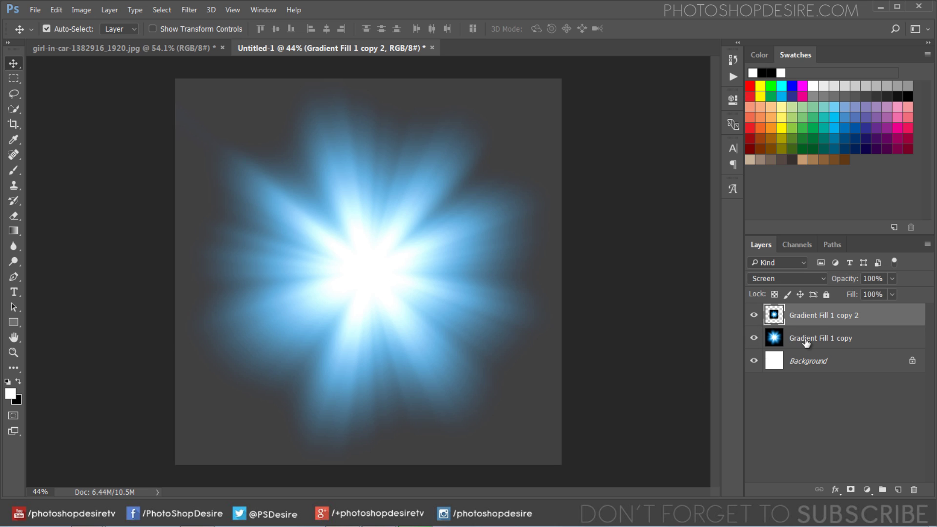
{"action": "left_click", "coordinate": [830, 342]}
Add a black (000000) Color Fill 1 layer beneath Gradient Fill 1 copy.
{"action": "left_click", "coordinate": [867, 490]}
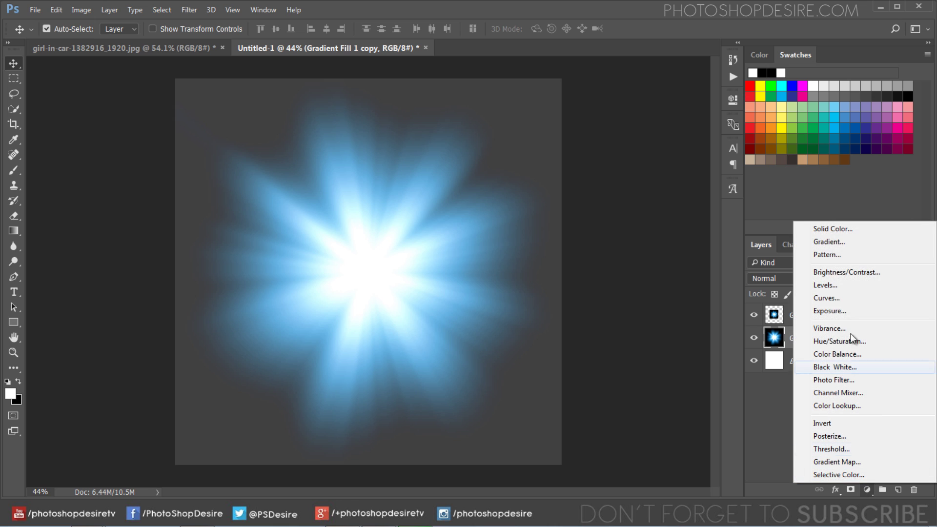
{"action": "left_click", "coordinate": [827, 230]}
{"action": "type", "text": "000000"}
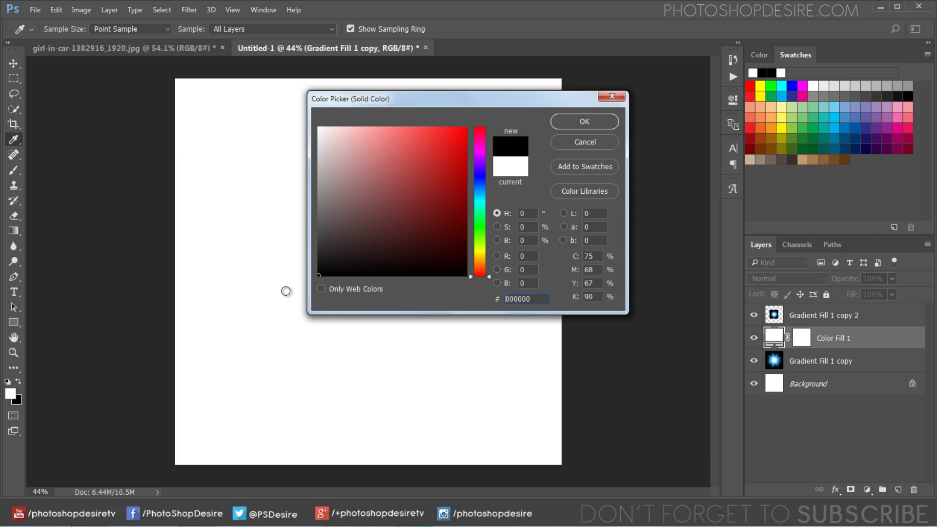
{"action": "left_click", "coordinate": [566, 125]}
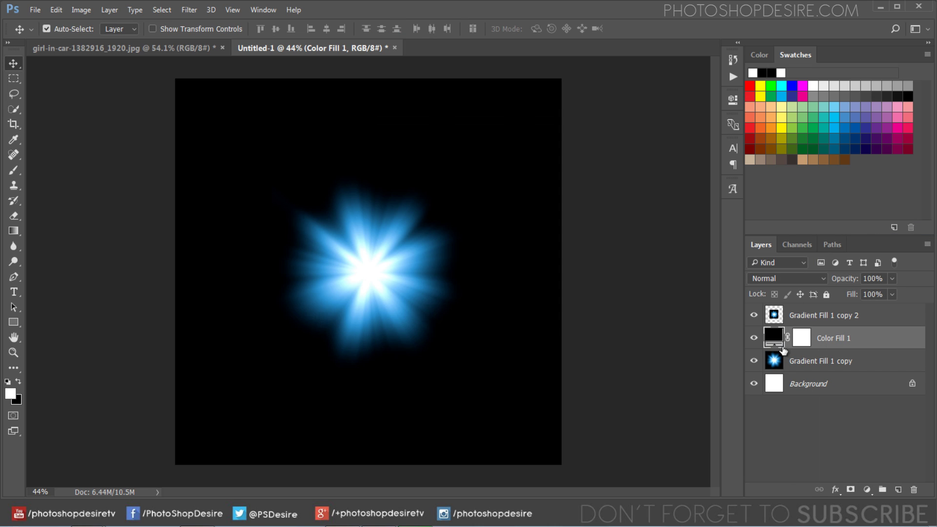
{"action": "left_click_drag", "start_coordinate": [818, 348], "coordinate": [824, 380]}
{"action": "left_click_drag", "start_coordinate": [829, 338], "coordinate": [826, 367]}
Try a lower opacity on Gradient Fill 1 copy, then return it to 75%.
{"action": "left_click", "coordinate": [754, 337]}
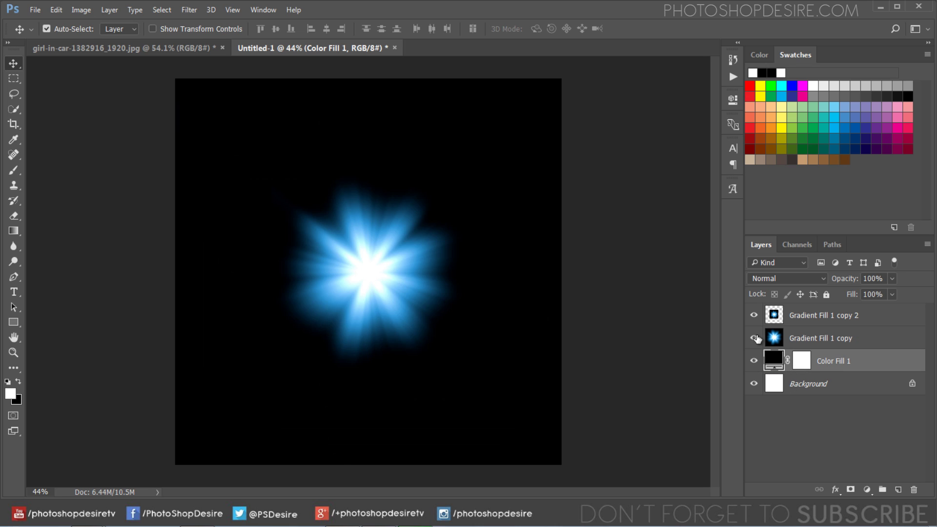
{"action": "left_click", "coordinate": [817, 347]}
{"action": "mouse_move", "coordinate": [892, 279]}
{"action": "left_mouse_down"}
{"action": "mouse_move", "coordinate": [912, 299]}
{"action": "mouse_move", "coordinate": [904, 301]}
{"action": "left_mouse_up"}
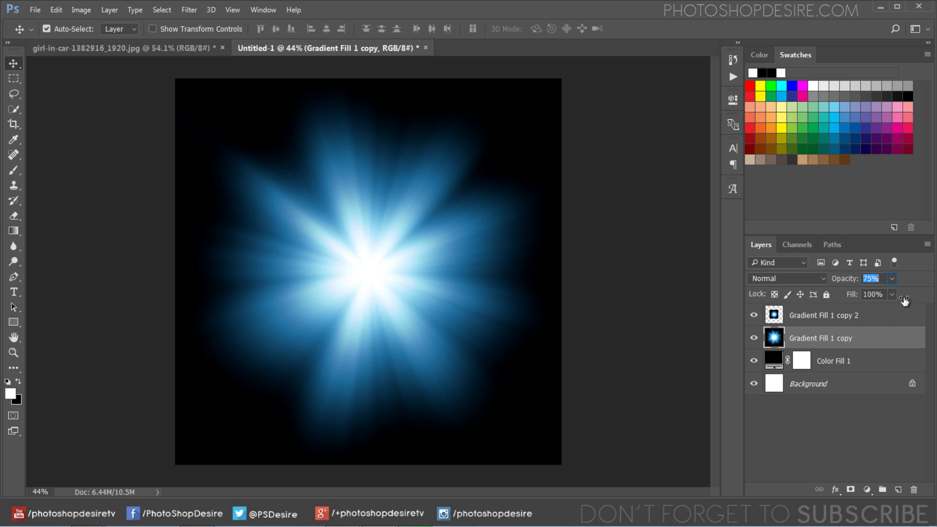
{"action": "left_click_drag", "start_coordinate": [904, 301], "coordinate": [906, 301]}
{"action": "left_click", "coordinate": [754, 338]}
Select both glow layers and the black Color Fill 1 layer together.
{"action": "left_click", "coordinate": [811, 320]}
{"action": "left_click", "coordinate": [823, 338], "text": "ctrl"}
{"action": "left_click", "coordinate": [829, 357], "text": "ctrl"}
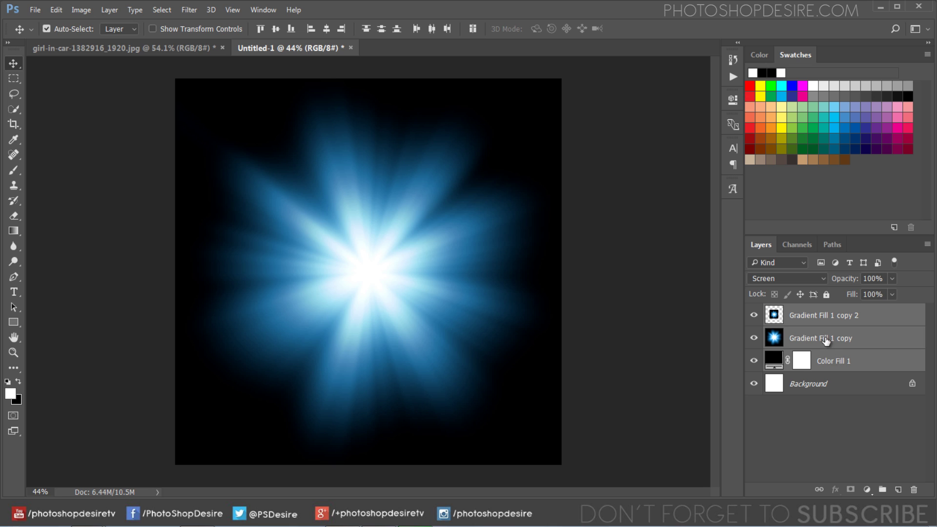
Merge the two glow layers and black fill into one layer.
{"action": "right_click", "coordinate": [825, 360]}
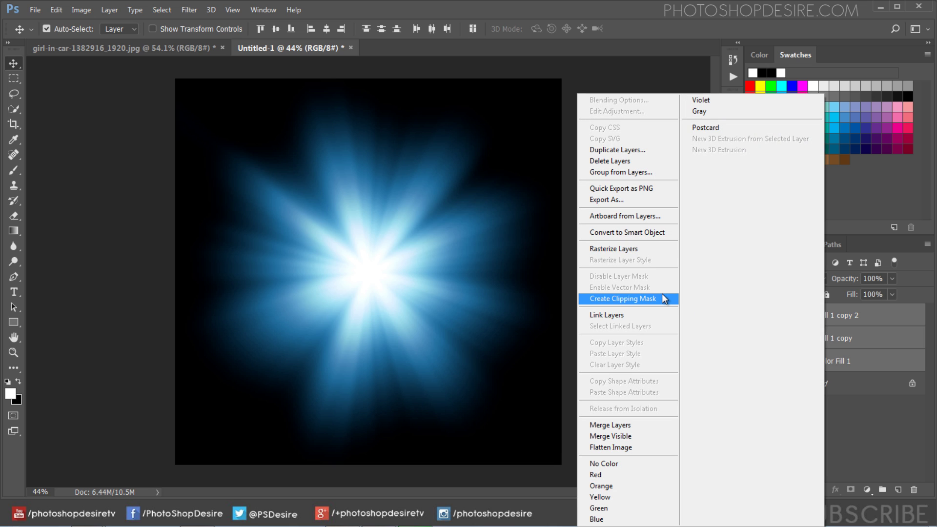
{"action": "left_click", "coordinate": [623, 428]}
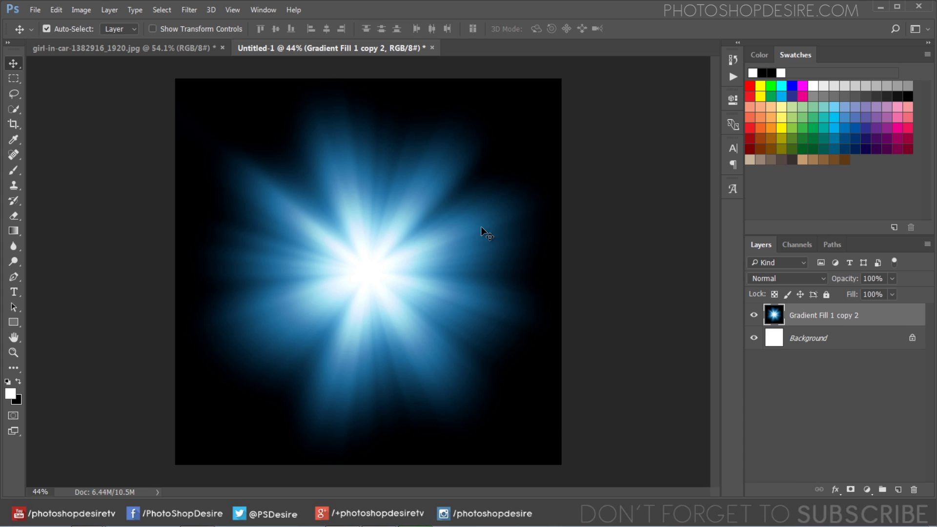
{"action": "left_click", "coordinate": [756, 317]}
{"action": "left_click", "coordinate": [756, 317]}
Apply a Zoom Radial Blur of amount 30 at Best quality to the merged starburst.
{"action": "left_click", "coordinate": [190, 11]}
{"action": "mouse_move", "coordinate": [220, 138]}
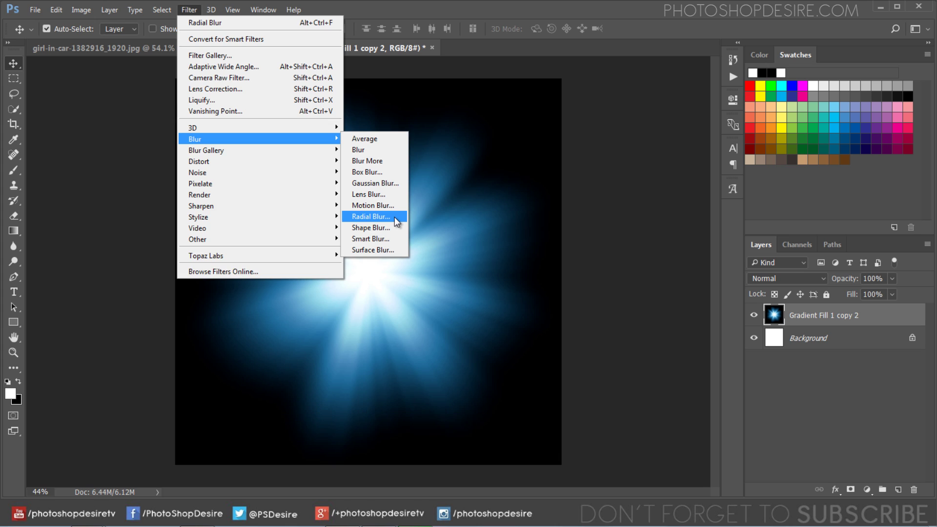
{"action": "left_click", "coordinate": [394, 217]}
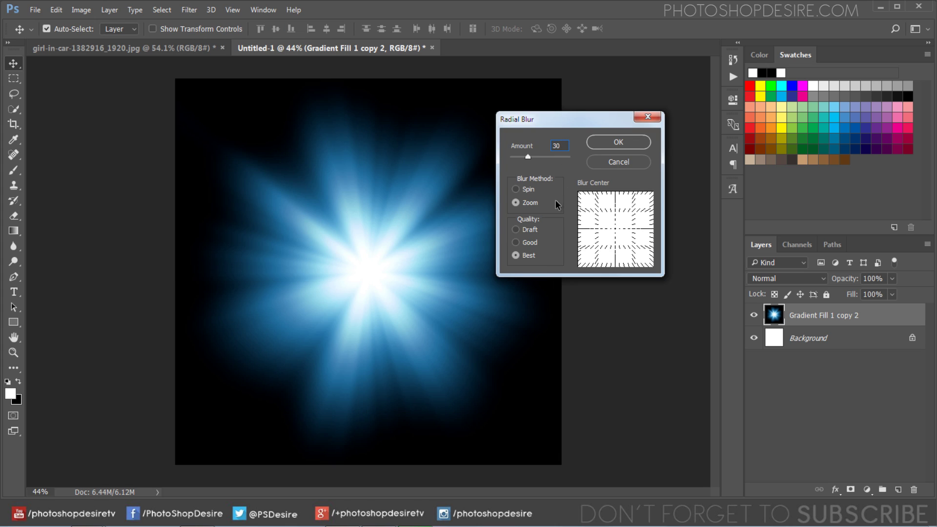
{"action": "left_click", "coordinate": [515, 202]}
{"action": "left_click", "coordinate": [624, 143]}
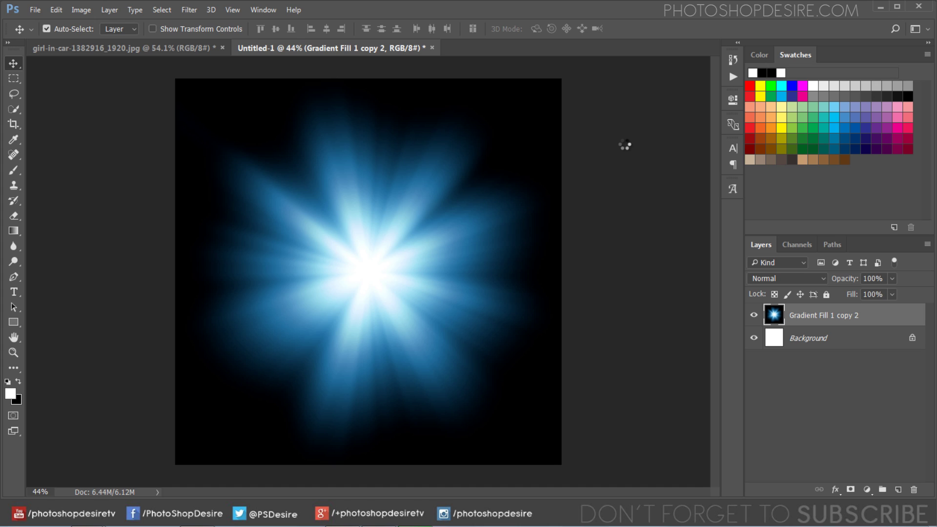
{"action": "left_click", "coordinate": [755, 314]}
Rename the starburst layer to 'Burst effect'.
{"action": "double_click", "coordinate": [813, 316]}
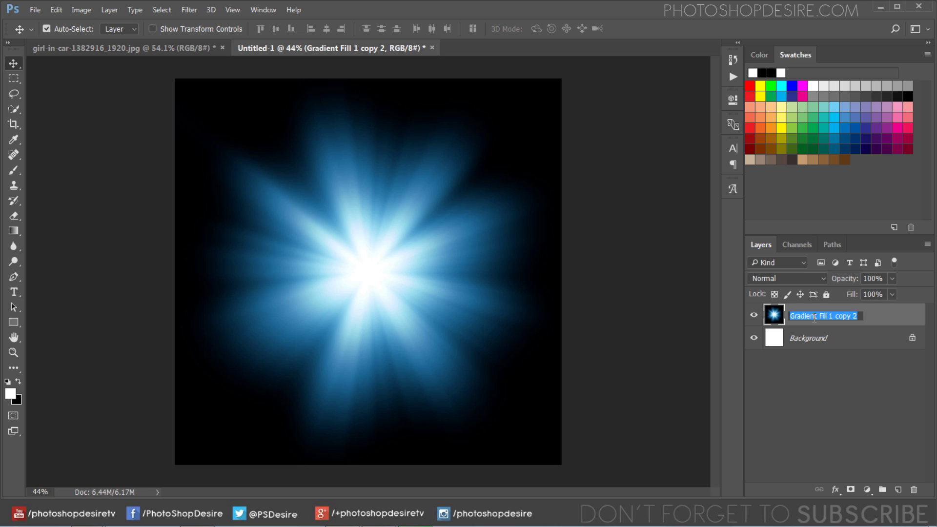
{"action": "type", "text": "Burst effect"}
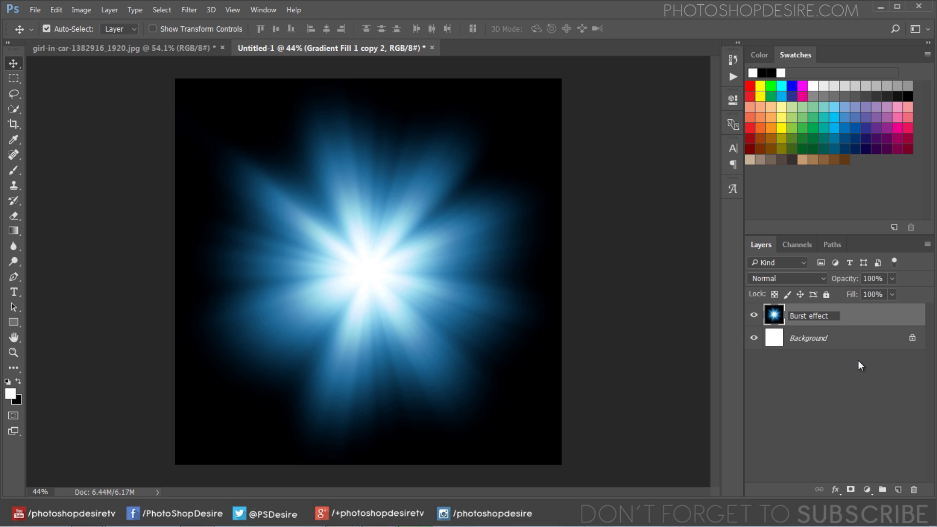
{"action": "left_click", "coordinate": [860, 365]}
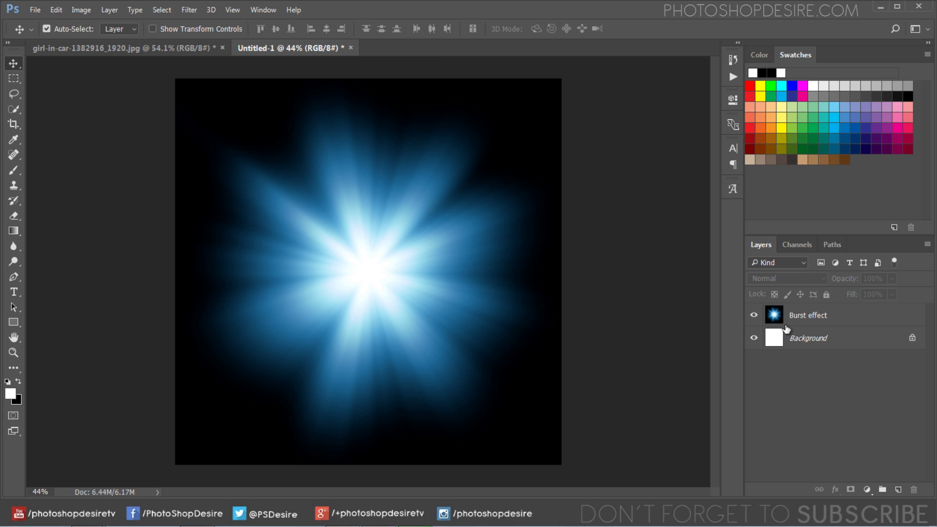
{"action": "left_click", "coordinate": [754, 315]}
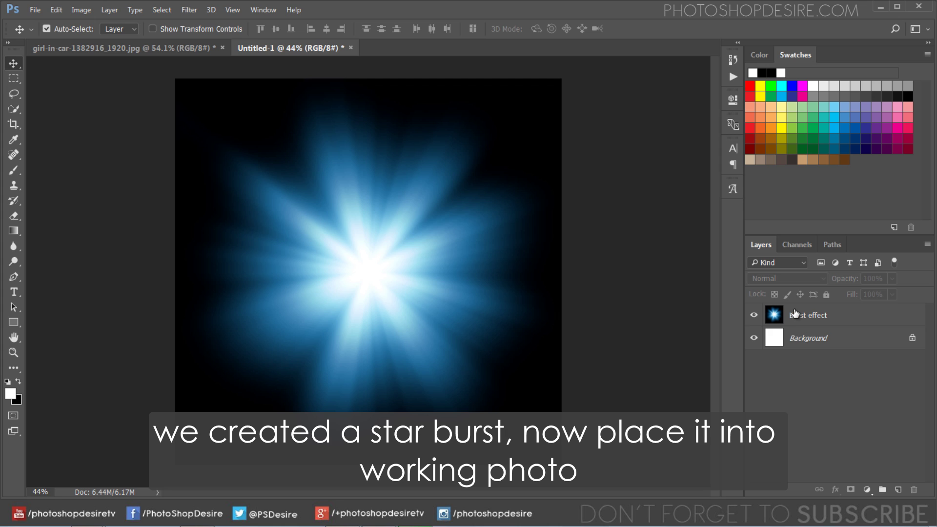
{"action": "left_click", "coordinate": [795, 315]}
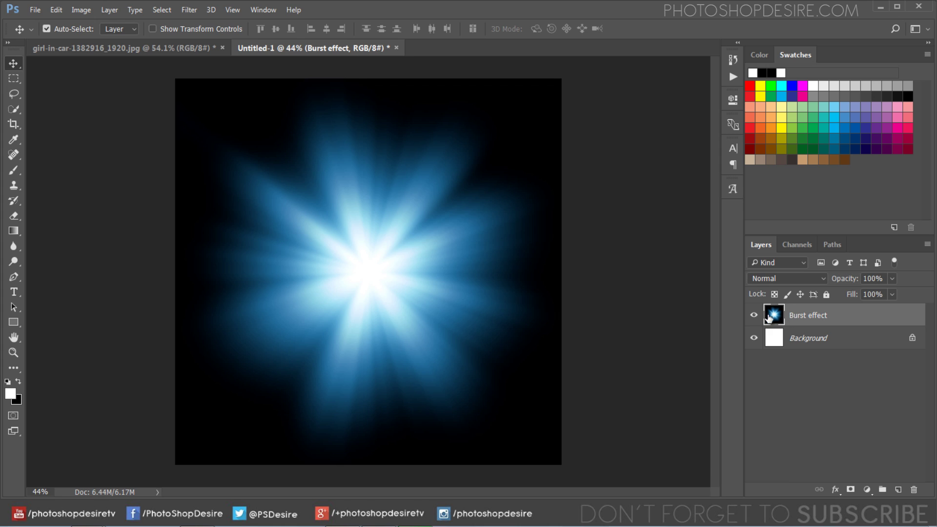
Copy the burst into the car photo, set it to Screen, and move it toward the windshield.
{"action": "left_click", "coordinate": [754, 314]}
{"action": "mouse_move", "coordinate": [303, 133]}
{"action": "left_mouse_down"}
{"action": "mouse_move", "coordinate": [336, 124]}
{"action": "mouse_move", "coordinate": [419, 255]}
{"action": "mouse_move", "coordinate": [430, 205]}
{"action": "left_mouse_up"}
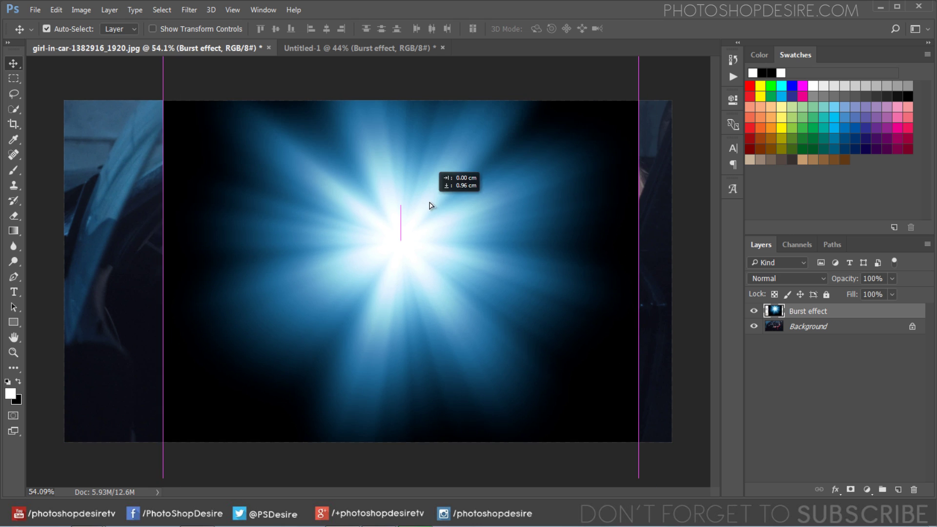
{"action": "left_click", "coordinate": [791, 280]}
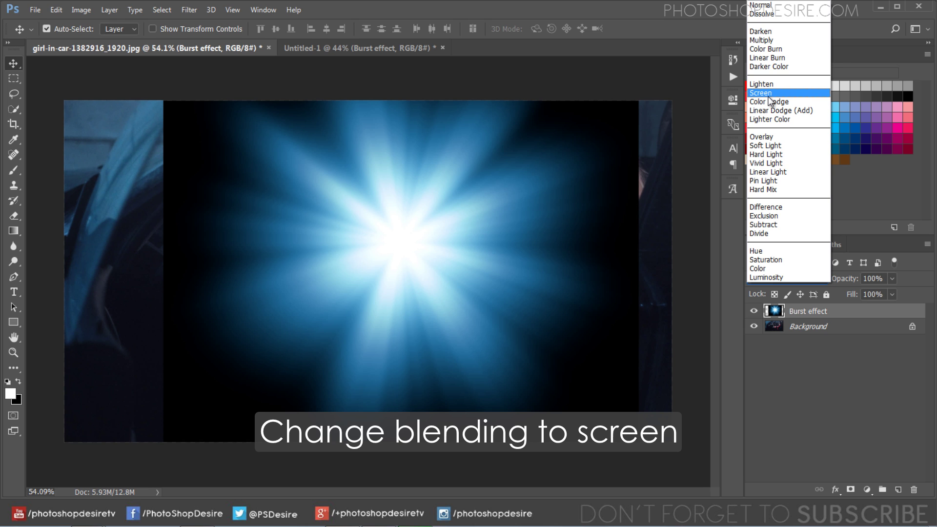
{"action": "left_click", "coordinate": [769, 93]}
{"action": "mouse_move", "coordinate": [401, 252]}
{"action": "left_mouse_down"}
{"action": "mouse_move", "coordinate": [437, 168]}
{"action": "mouse_move", "coordinate": [435, 179]}
{"action": "left_mouse_up"}
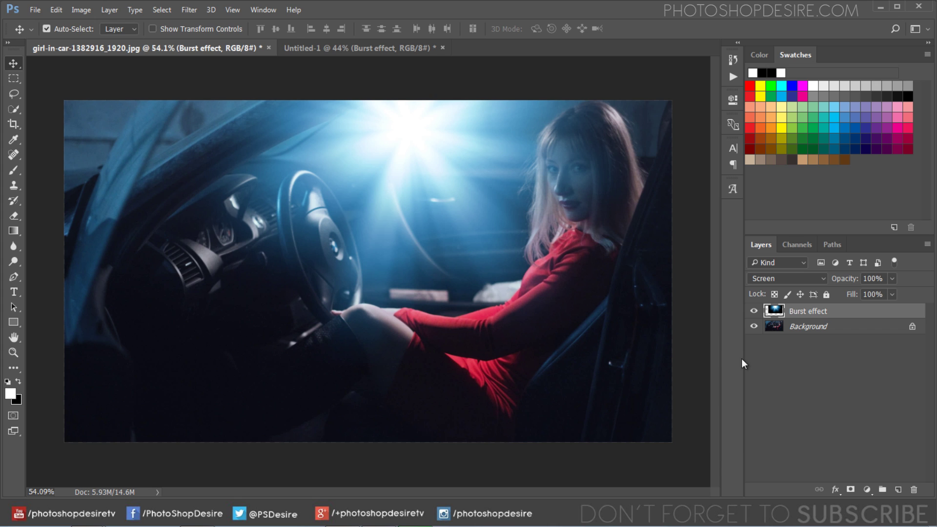
Darken the burst with a Curves adjustment clipped to the burst layer, then compare its visibility.
{"action": "left_click", "coordinate": [868, 489]}
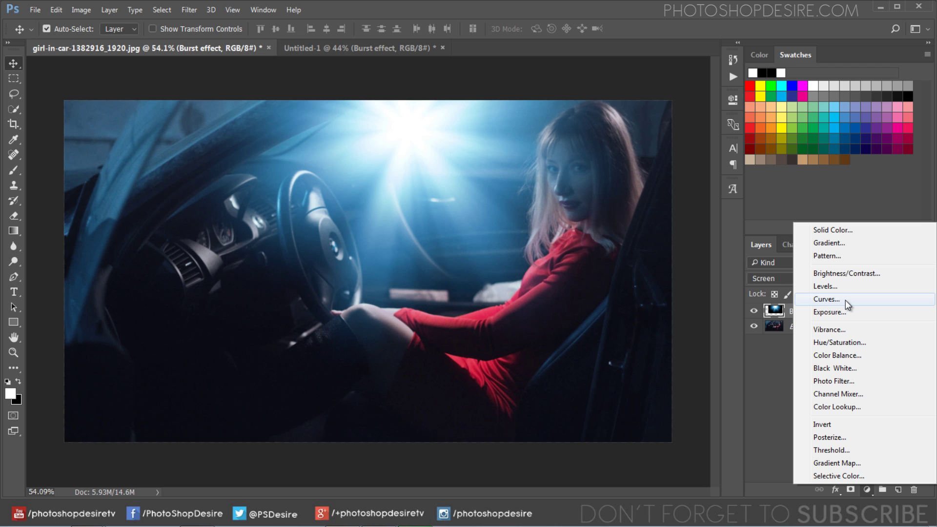
{"action": "left_click", "coordinate": [826, 299]}
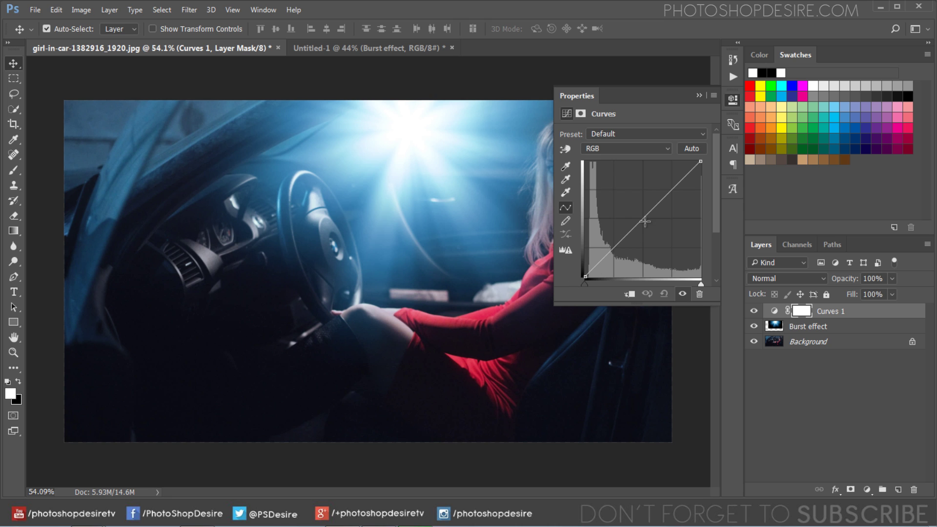
{"action": "left_click_drag", "start_coordinate": [644, 218], "coordinate": [656, 228]}
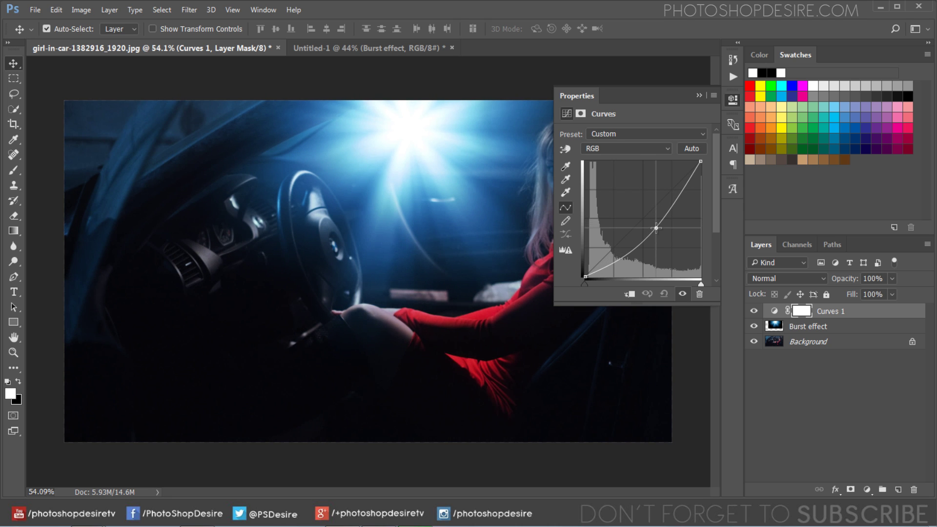
{"action": "left_click", "coordinate": [632, 294]}
{"action": "left_click", "coordinate": [700, 94]}
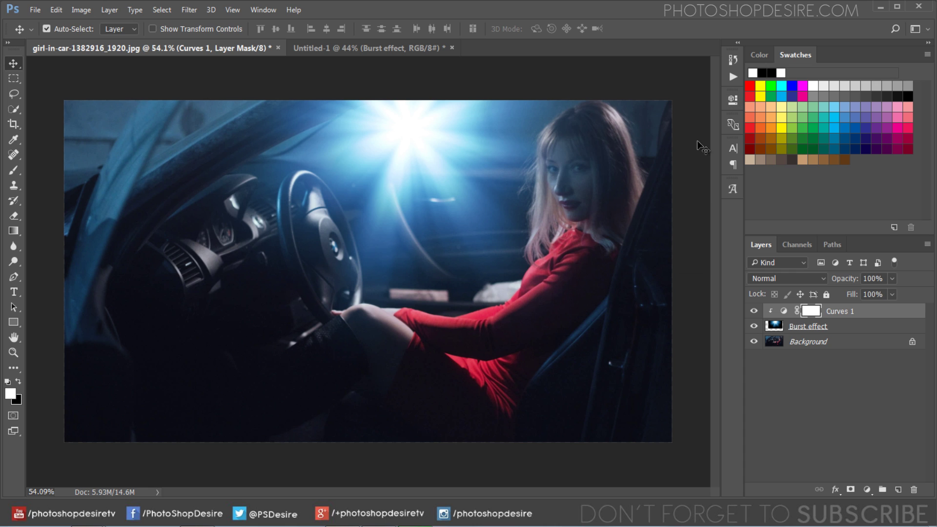
{"action": "left_click", "coordinate": [754, 311]}
Copy the burst layer from Untitled-1 into the car photo as a second burst in Screen mode.
{"action": "left_click", "coordinate": [376, 50]}
{"action": "mouse_move", "coordinate": [336, 147]}
{"action": "left_mouse_down"}
{"action": "mouse_move", "coordinate": [300, 288]}
{"action": "mouse_move", "coordinate": [272, 131]}
{"action": "left_mouse_up"}
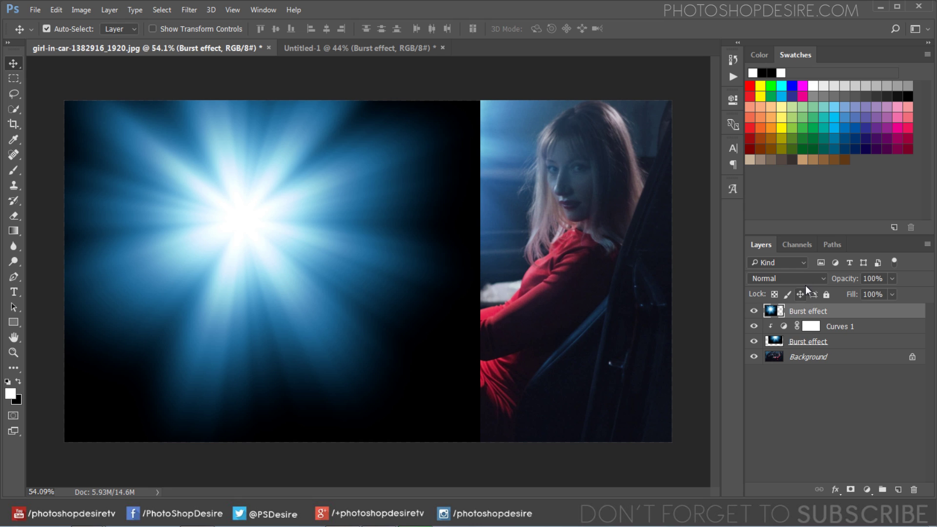
{"action": "left_click", "coordinate": [804, 282]}
{"action": "left_click", "coordinate": [781, 100]}
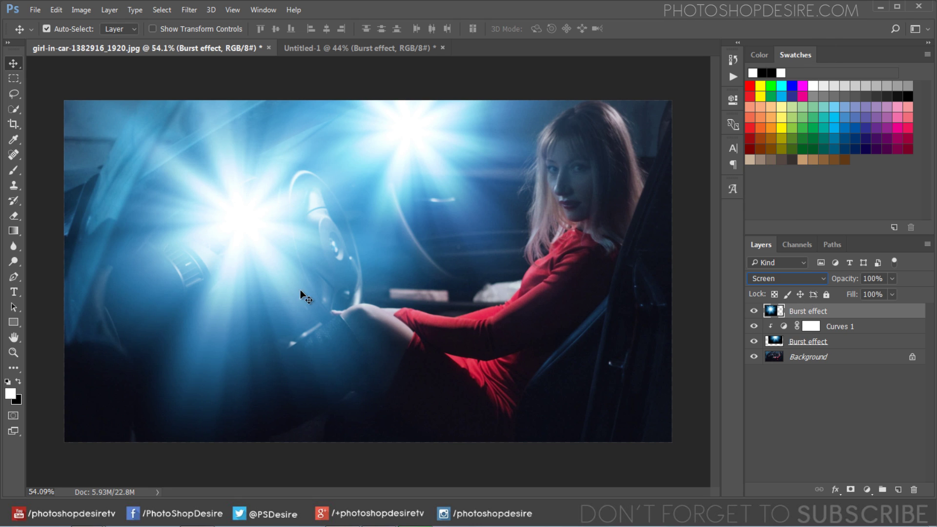
Scale the second burst to 23% and place it atop the steering wheel.
{"action": "left_click", "coordinate": [57, 11]}
{"action": "left_click", "coordinate": [221, 278]}
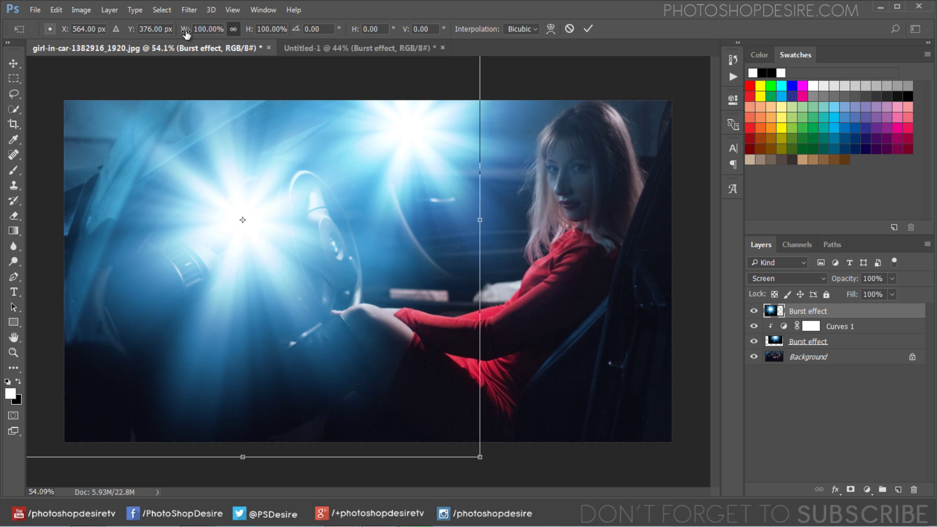
{"action": "left_click_drag", "start_coordinate": [186, 34], "coordinate": [141, 35]}
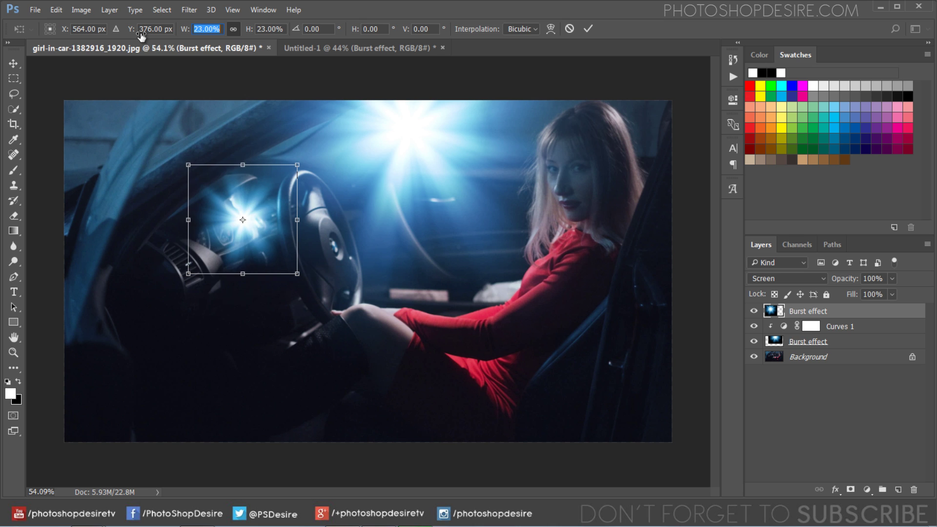
{"action": "mouse_move", "coordinate": [262, 230]}
{"action": "left_mouse_down"}
{"action": "mouse_move", "coordinate": [259, 206]}
{"action": "mouse_move", "coordinate": [691, 180]}
{"action": "mouse_move", "coordinate": [166, 371]}
{"action": "left_mouse_up"}
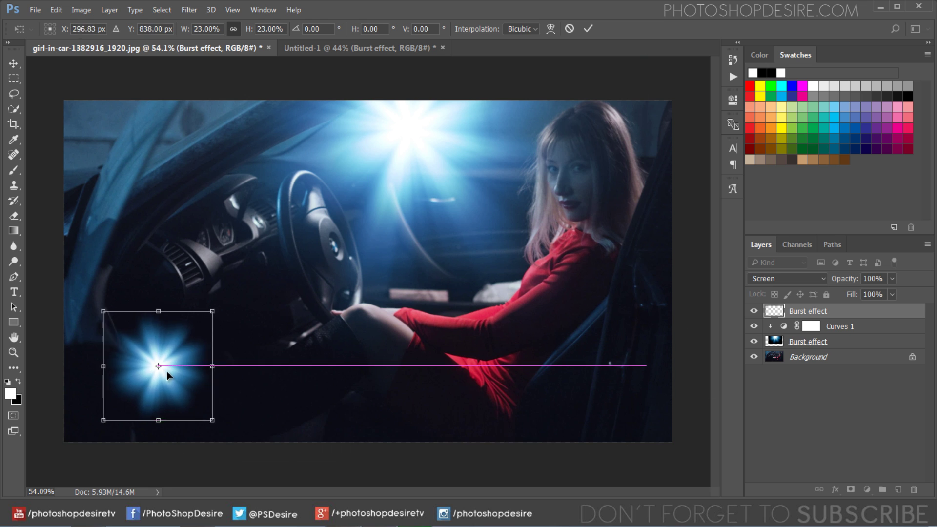
{"action": "mouse_move", "coordinate": [166, 371]}
{"action": "left_mouse_down"}
{"action": "mouse_move", "coordinate": [196, 121]}
{"action": "mouse_move", "coordinate": [292, 181]}
{"action": "left_mouse_up"}
{"action": "key", "text": "Return"}
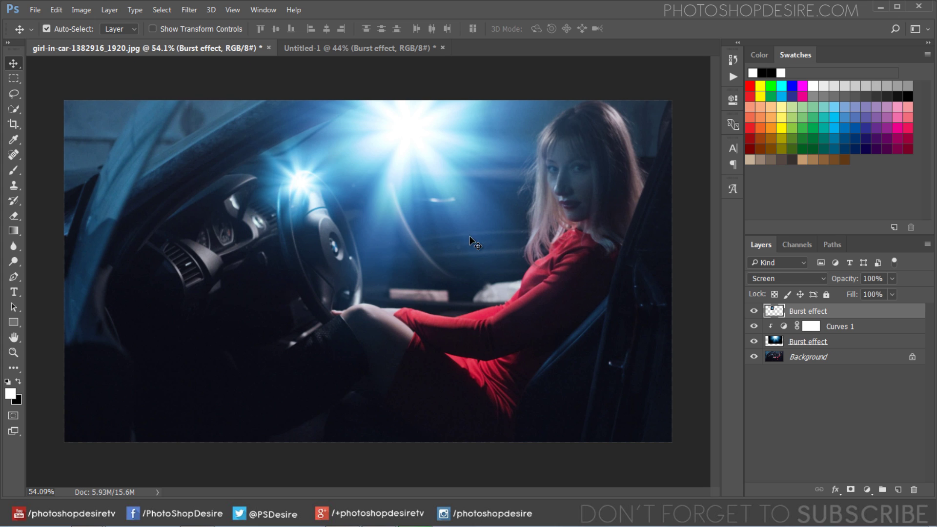
{"action": "left_click", "coordinate": [754, 311]}
Darken the steering-wheel burst with a Curves adjustment clipped to its layer.
{"action": "left_click", "coordinate": [866, 490]}
{"action": "left_click", "coordinate": [849, 300]}
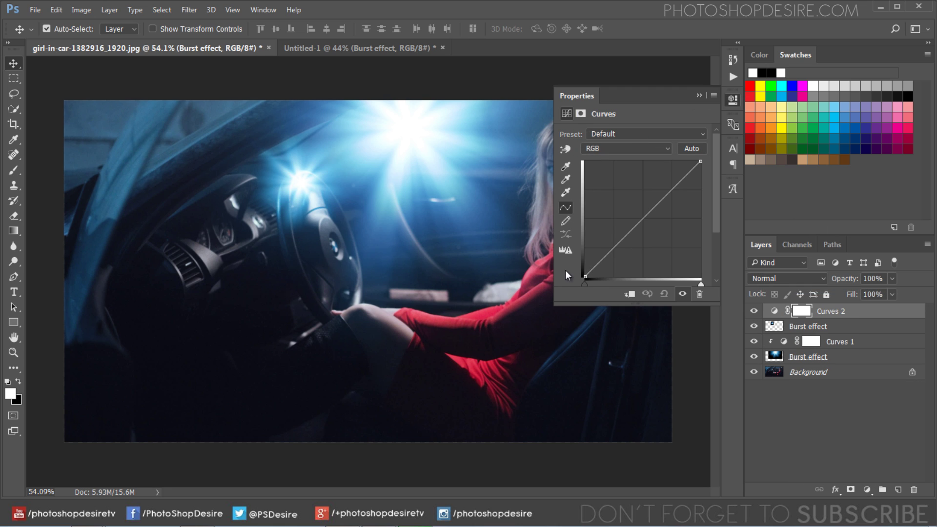
{"action": "left_click", "coordinate": [630, 295]}
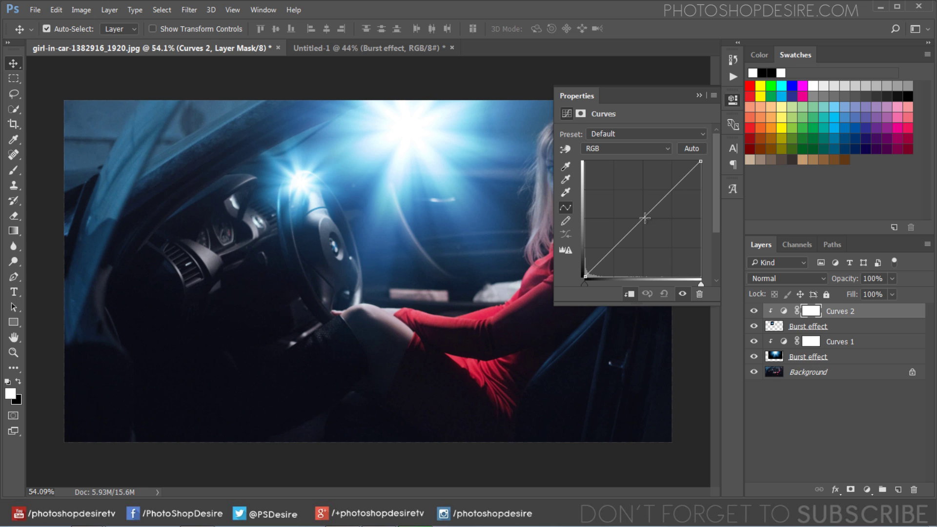
{"action": "left_click_drag", "start_coordinate": [644, 218], "coordinate": [655, 233]}
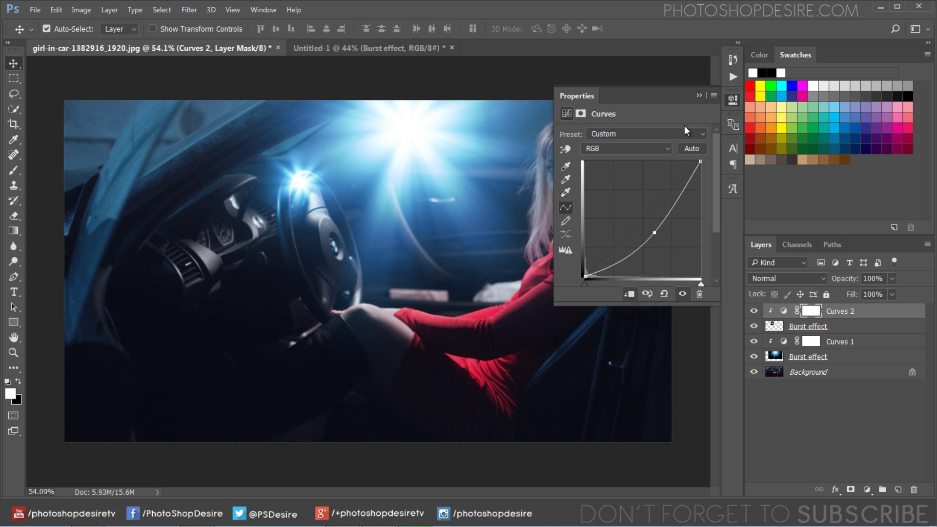
{"action": "left_click", "coordinate": [696, 97]}
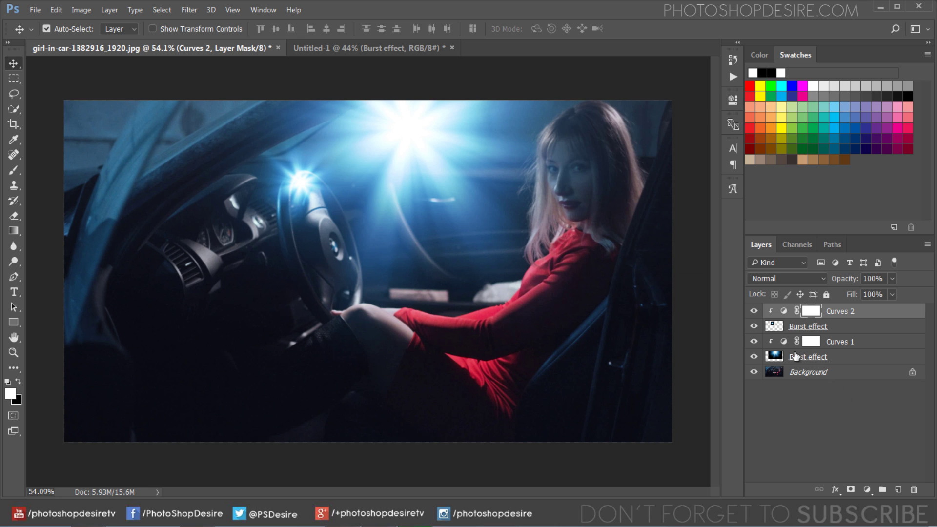
Slightly pull down the curve in Curves 1 for the windshield burst.
{"action": "double_click", "coordinate": [785, 342]}
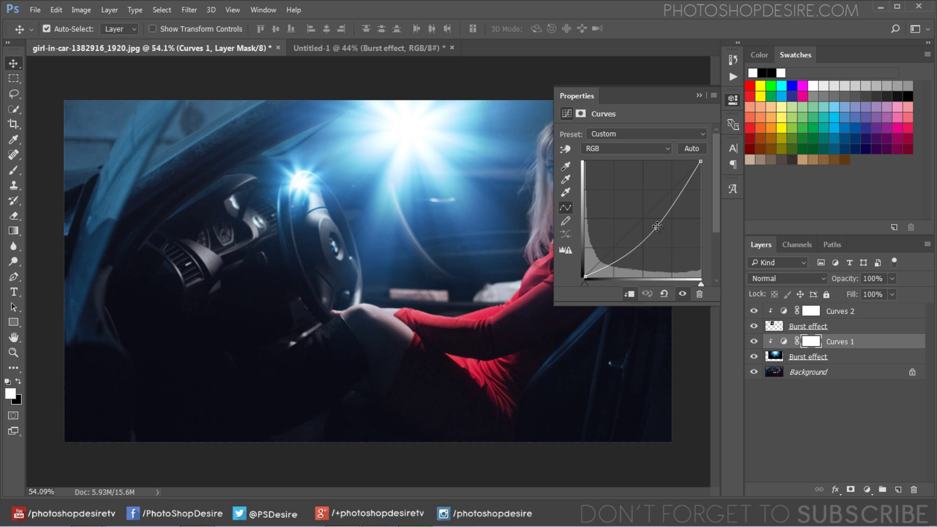
{"action": "left_click_drag", "start_coordinate": [659, 226], "coordinate": [633, 250]}
{"action": "left_click", "coordinate": [698, 94]}
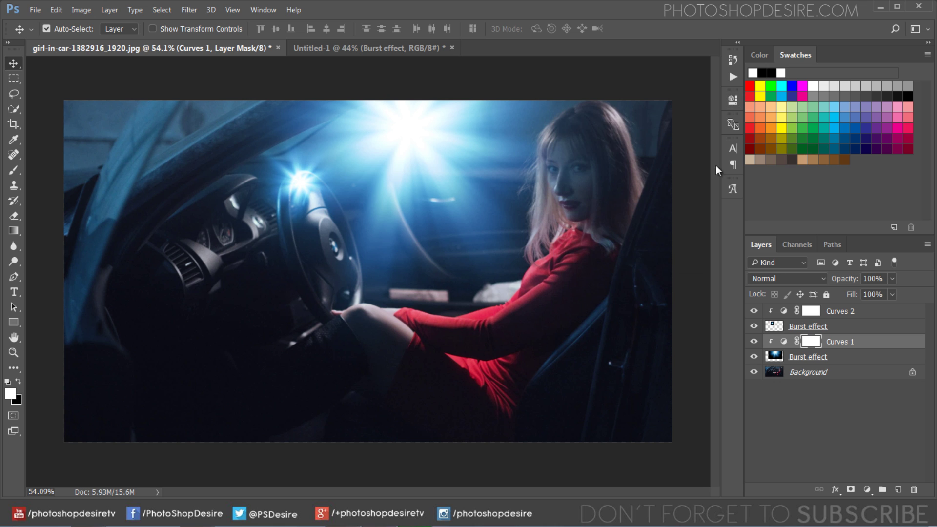
Compare the original photo with the edited version, then select Curves 2.
{"action": "left_click", "coordinate": [754, 372], "text": "alt"}
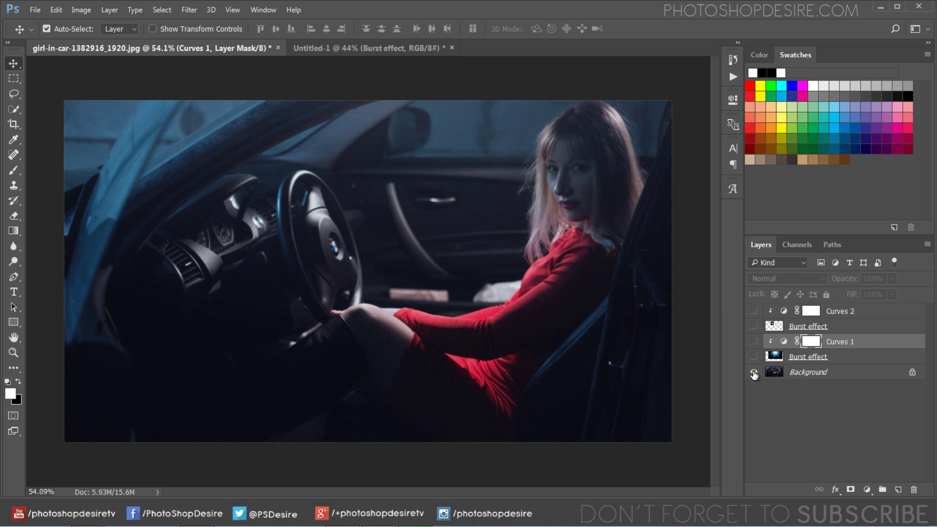
{"action": "left_click", "coordinate": [754, 372], "text": "alt"}
{"action": "left_click", "coordinate": [754, 373], "text": "alt"}
{"action": "left_click", "coordinate": [754, 374], "text": "alt"}
{"action": "left_click", "coordinate": [755, 373], "text": "alt"}
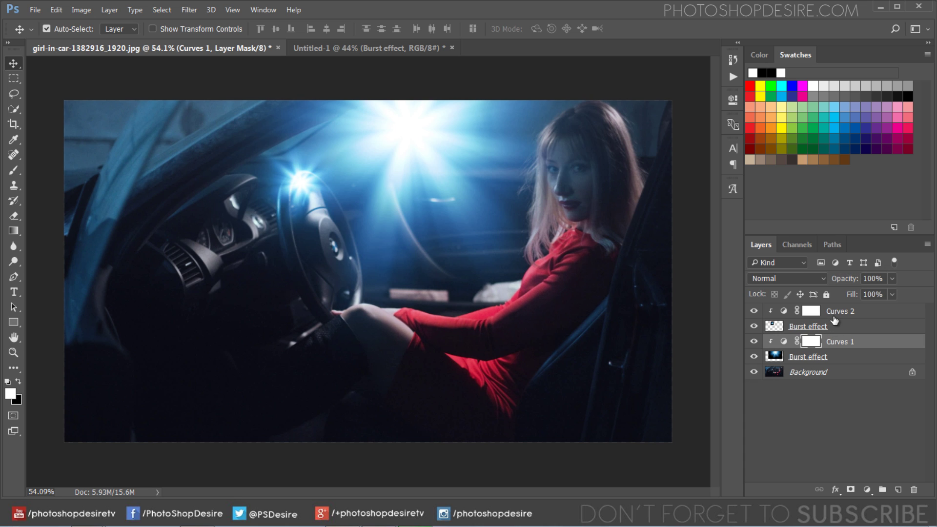
{"action": "left_click", "coordinate": [835, 313]}
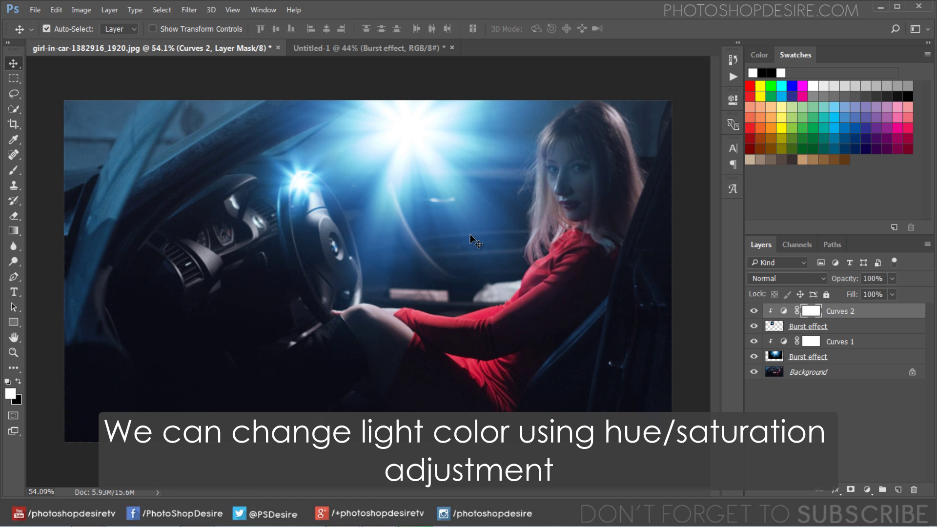
Shift the steering-wheel burst's hue to -5 with a clipped Hue/Saturation adjustment.
{"action": "left_click", "coordinate": [868, 490]}
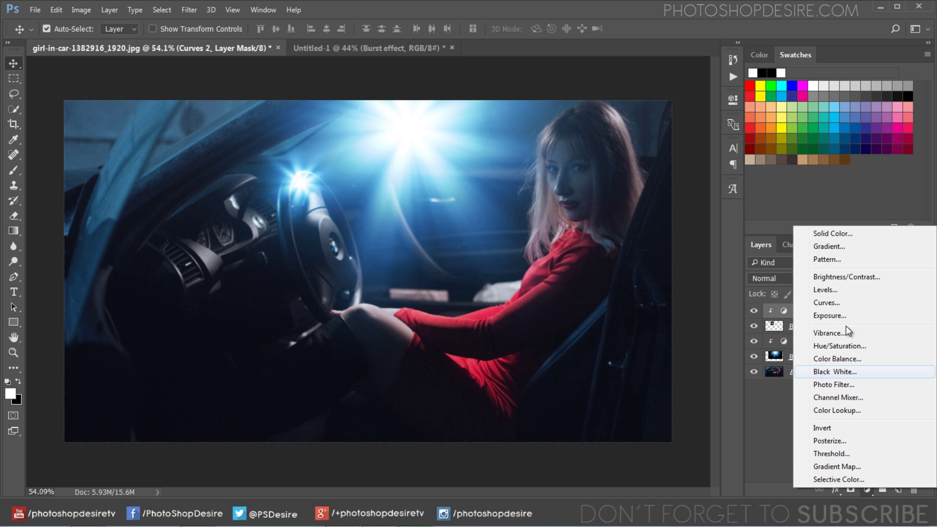
{"action": "left_click", "coordinate": [850, 346]}
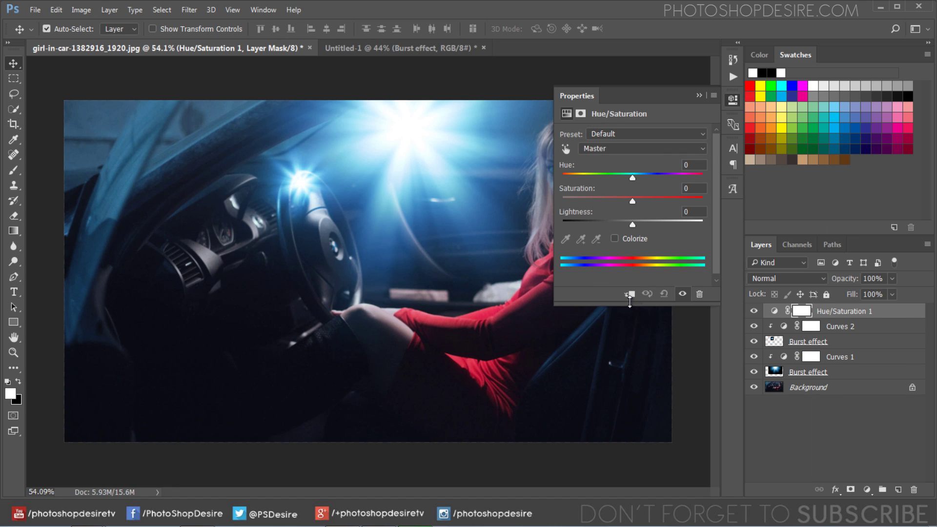
{"action": "left_click", "coordinate": [629, 294]}
{"action": "mouse_move", "coordinate": [632, 178]}
{"action": "left_mouse_down"}
{"action": "mouse_move", "coordinate": [679, 180]}
{"action": "mouse_move", "coordinate": [622, 185]}
{"action": "mouse_move", "coordinate": [629, 180]}
{"action": "left_mouse_up"}
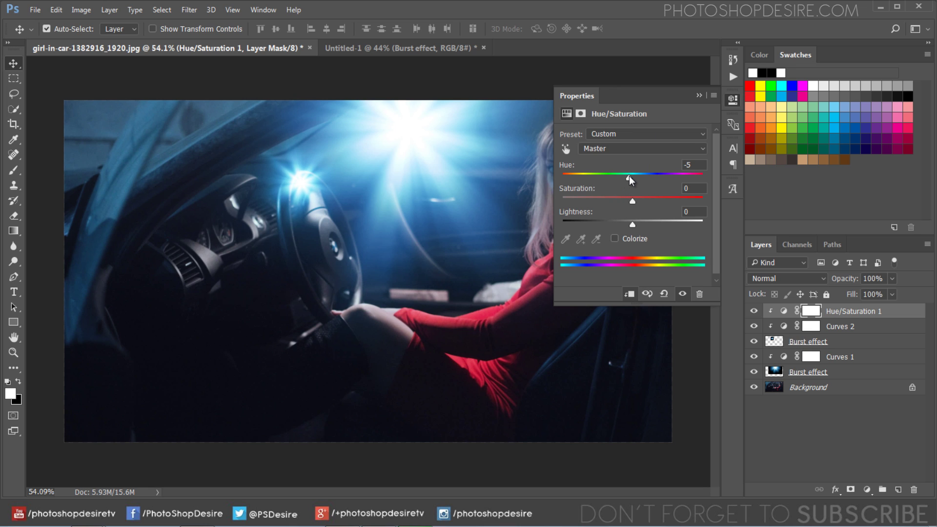
{"action": "left_click", "coordinate": [699, 95]}
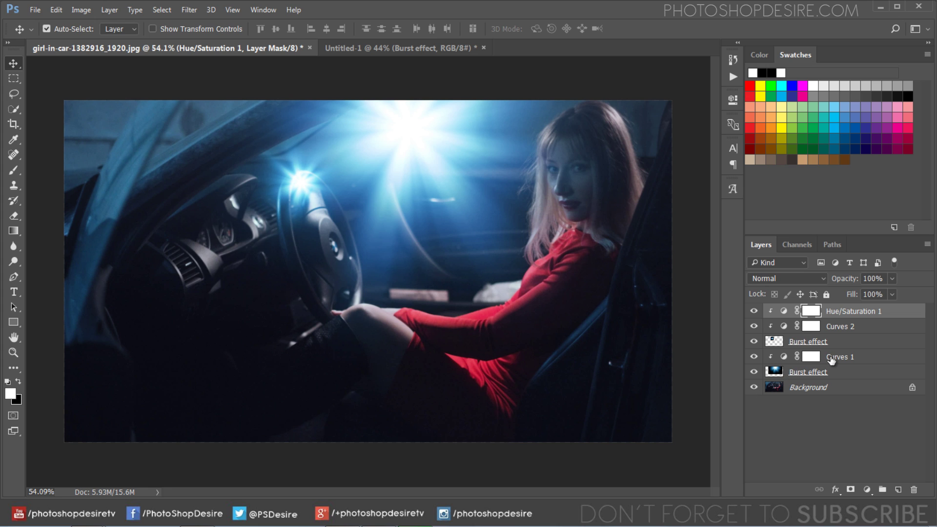
Shift the windshield burst's hue to -2 with a Hue/Saturation adjustment above Curves 1.
{"action": "left_click", "coordinate": [833, 363]}
{"action": "left_click", "coordinate": [867, 490]}
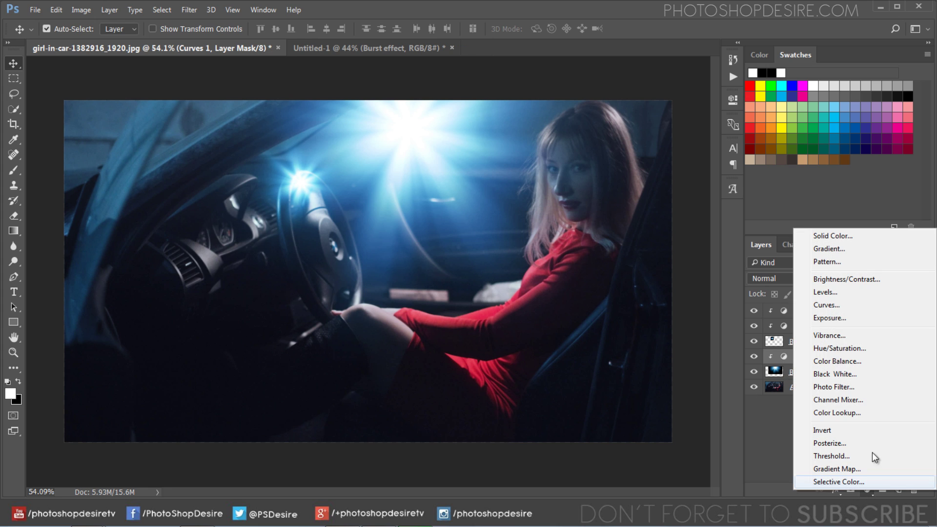
{"action": "left_click", "coordinate": [853, 348]}
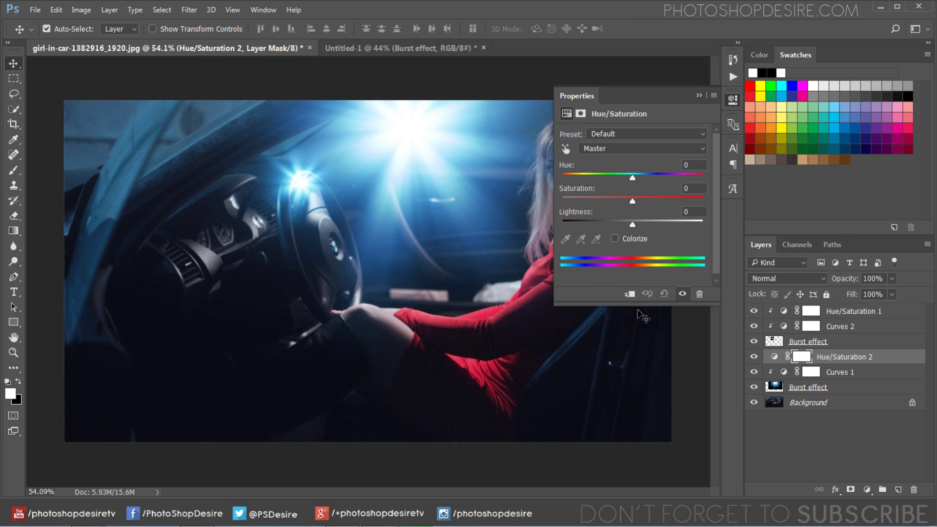
{"action": "mouse_move", "coordinate": [632, 177]}
{"action": "left_mouse_down"}
{"action": "mouse_move", "coordinate": [660, 179]}
{"action": "mouse_move", "coordinate": [632, 179]}
{"action": "left_mouse_up"}
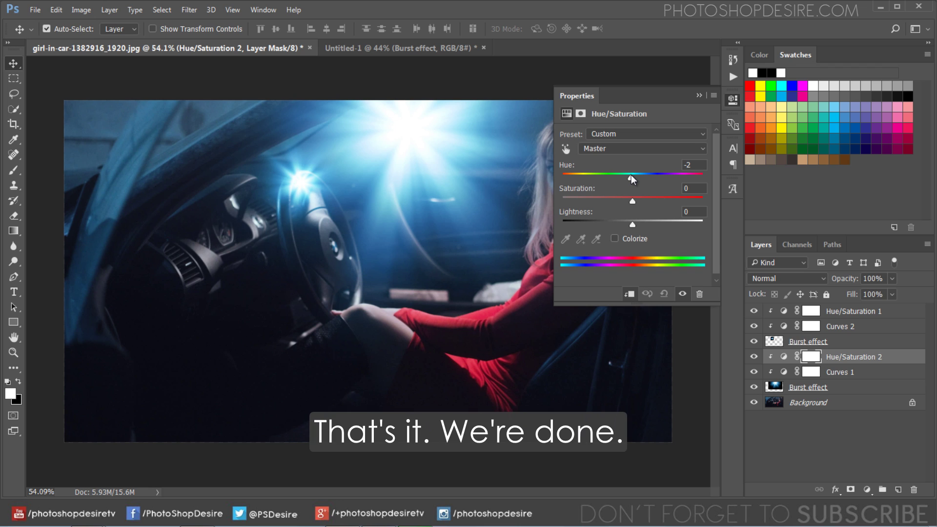
{"action": "left_click", "coordinate": [697, 95]}
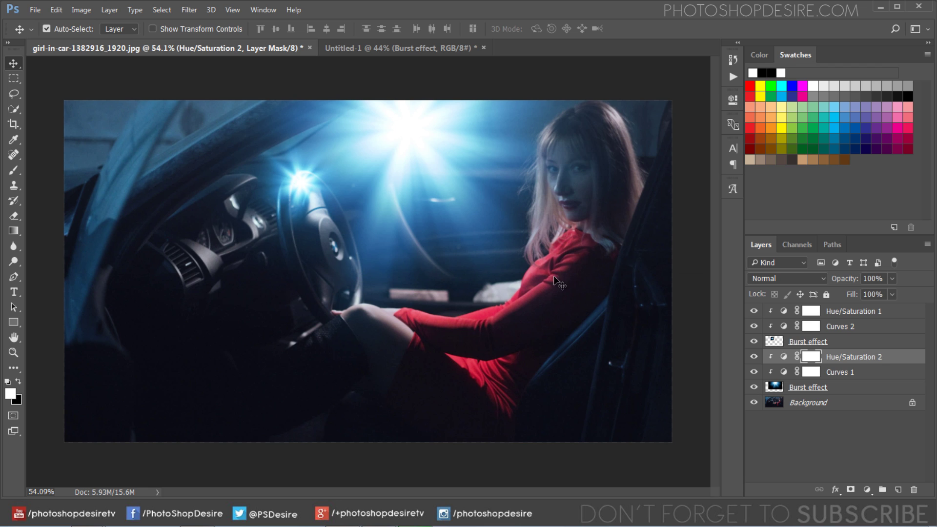
{"action": "left_click", "coordinate": [754, 403], "text": "alt"}
{"action": "left_click", "coordinate": [754, 402], "text": "alt"}
{"action": "left_click", "coordinate": [754, 403], "text": "alt"}
{"action": "left_click", "coordinate": [755, 402], "text": "alt"}
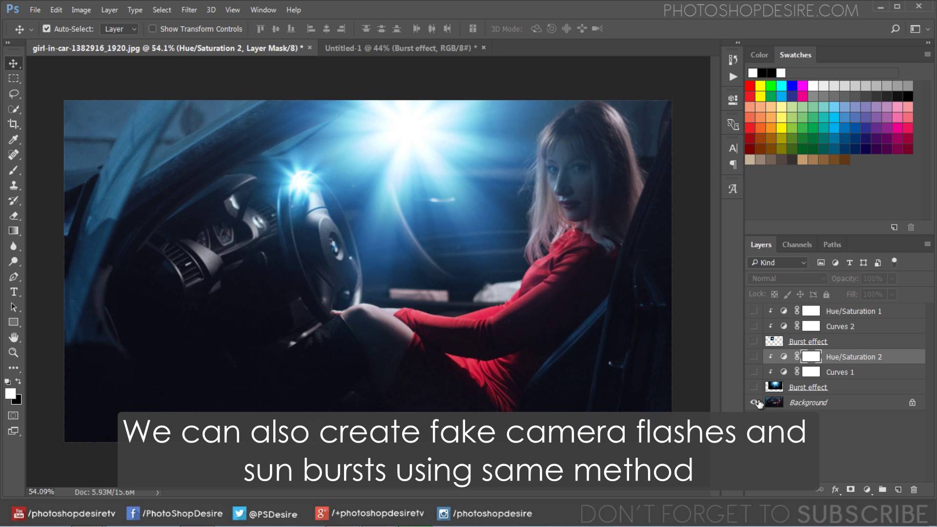
{"action": "left_click", "coordinate": [755, 402], "text": "alt"}
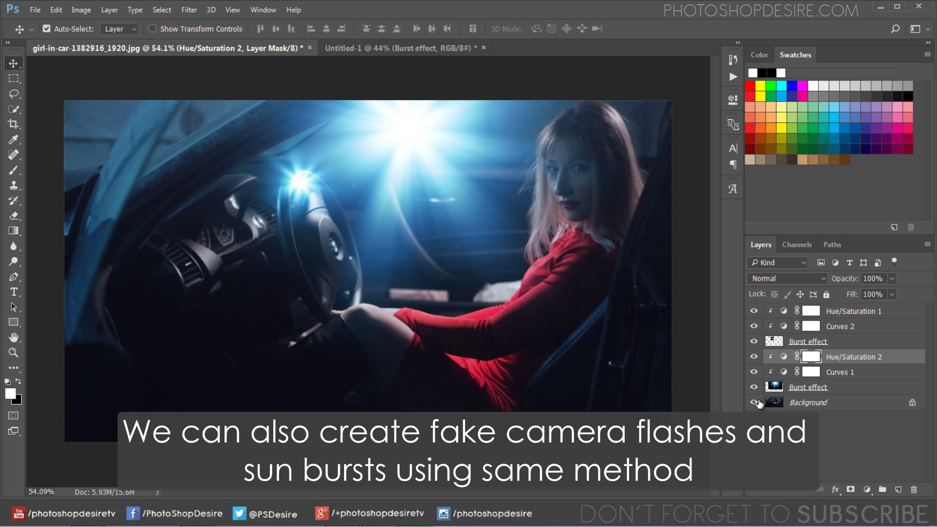